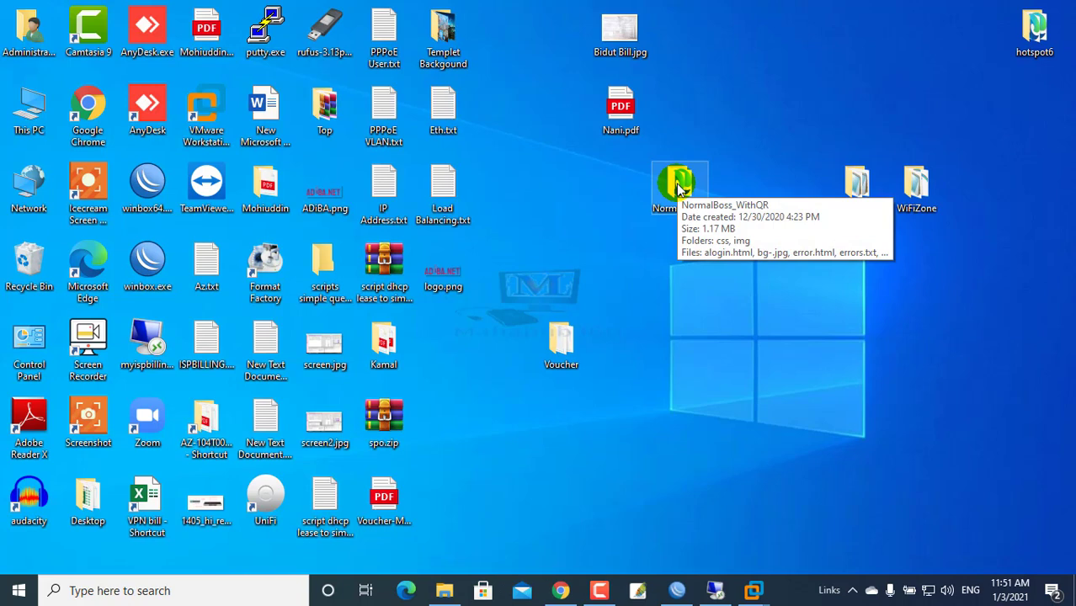
Switch to the remote desktop session and minimize the Driver folder window to reach its desktop.
{"action": "right_click", "coordinate": [545, 225]}
{"action": "left_click", "coordinate": [575, 267]}
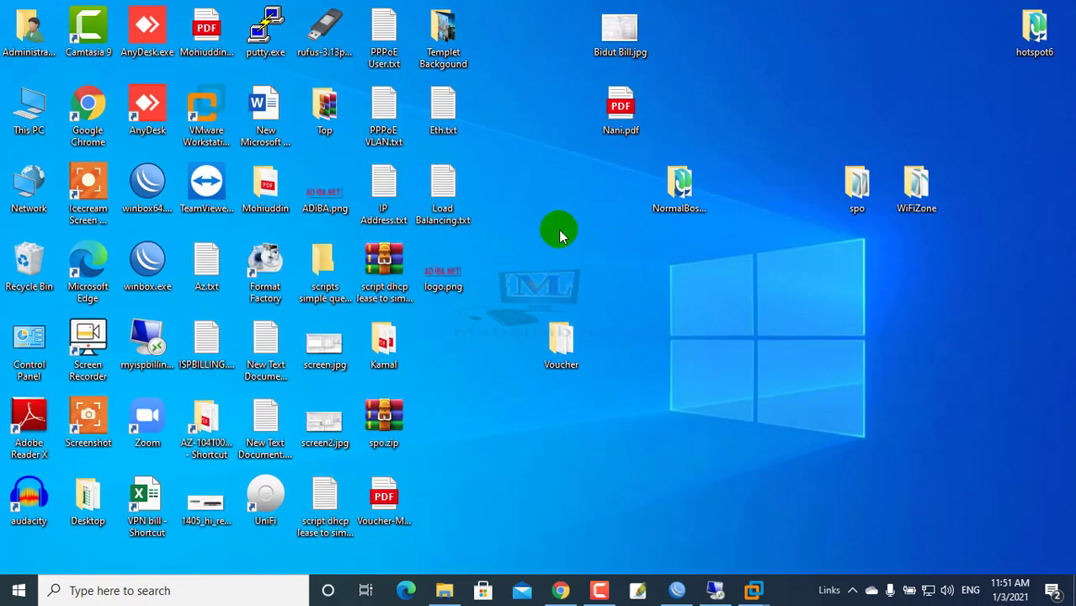
{"action": "key", "text": "alt+Tab"}
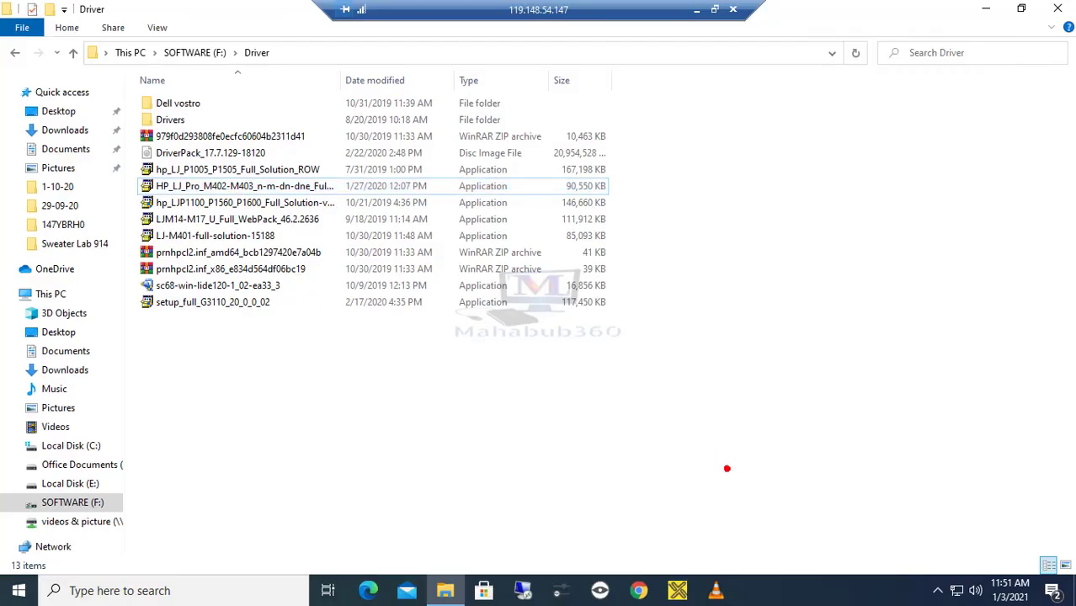
{"action": "left_click", "coordinate": [631, 365]}
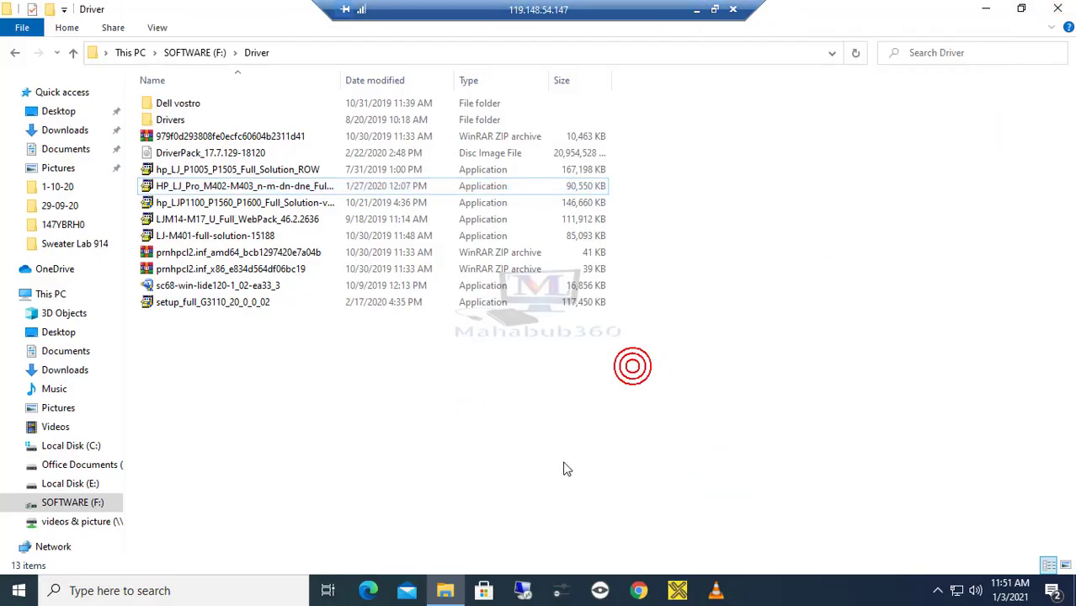
{"action": "left_click", "coordinate": [587, 443]}
{"action": "right_click", "coordinate": [849, 421]}
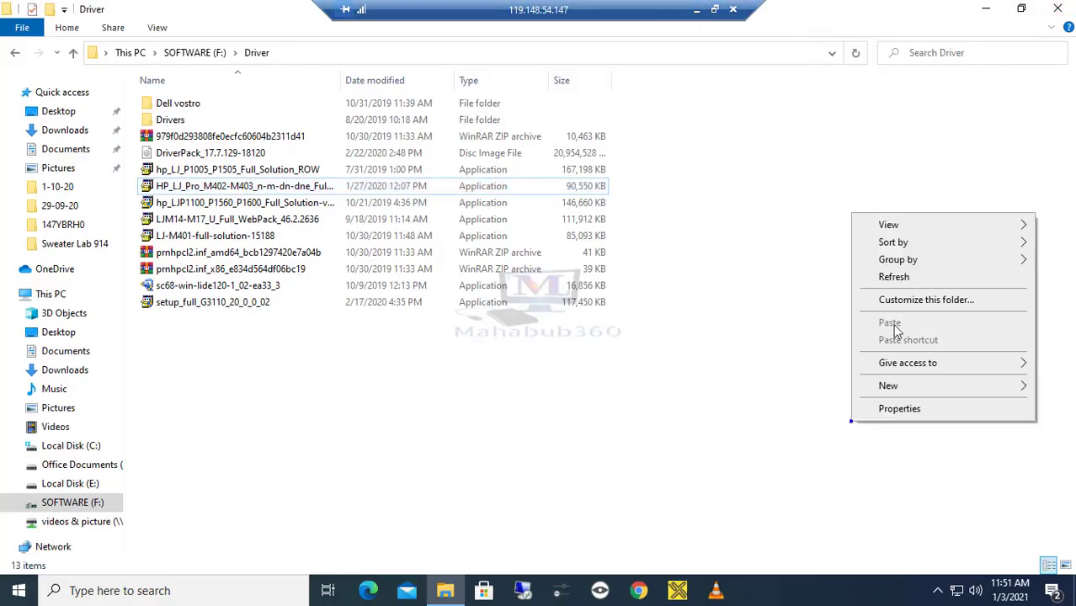
{"action": "left_click", "coordinate": [987, 9]}
Create a new text document on the remote computer's desktop.
{"action": "right_click", "coordinate": [978, 414]}
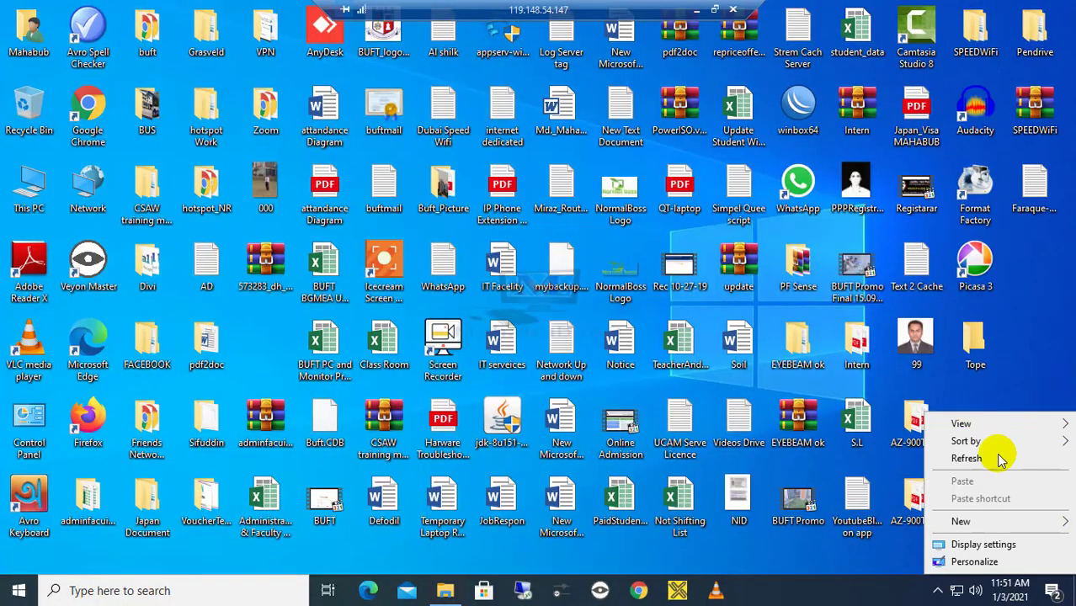
{"action": "left_click", "coordinate": [980, 522]}
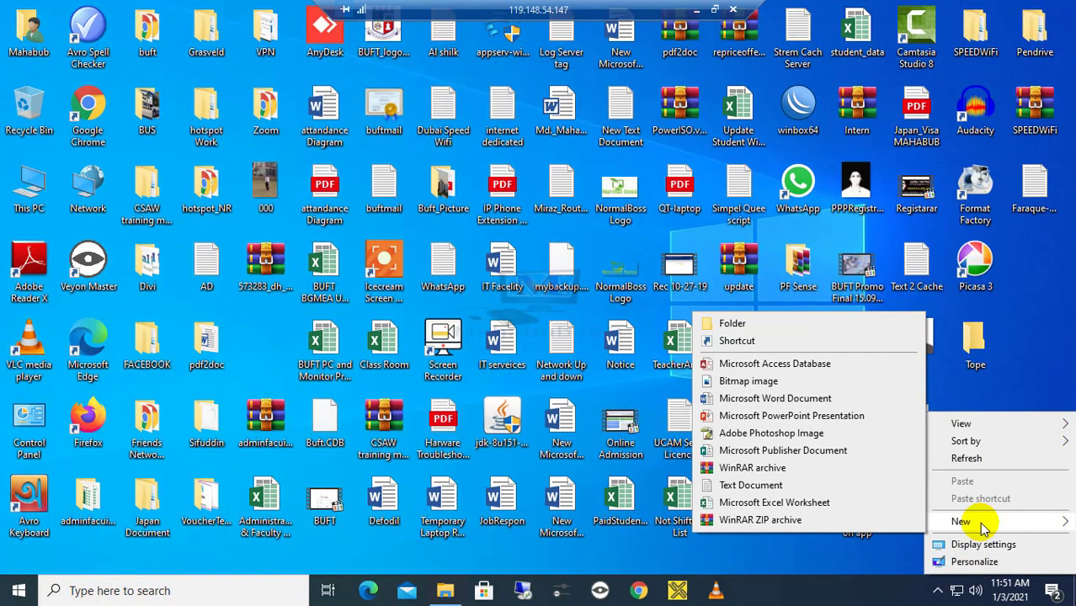
{"action": "left_click", "coordinate": [741, 486]}
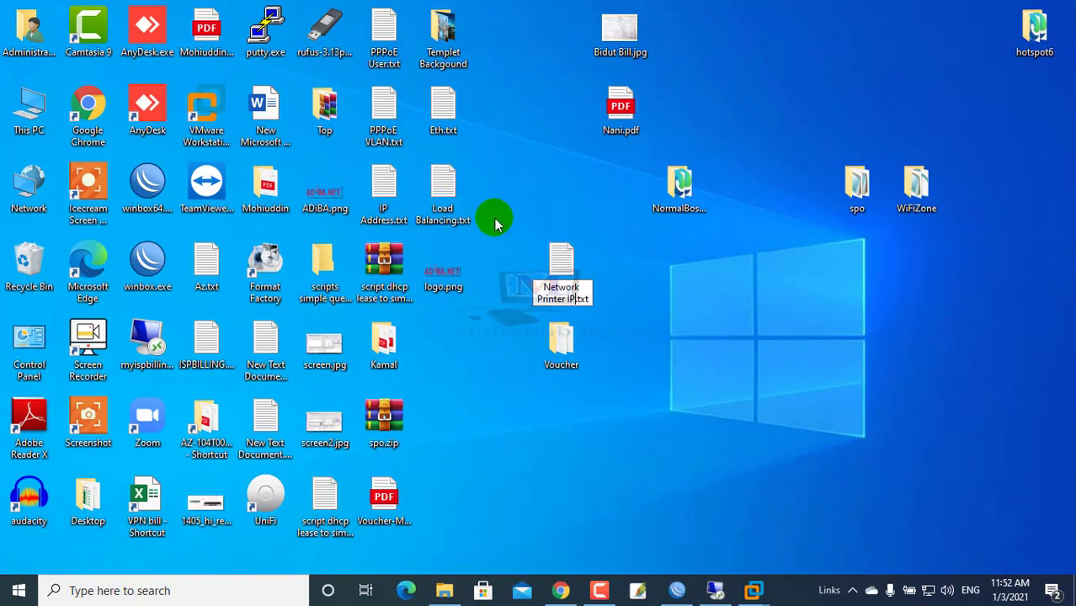
Open the Network Printer IP text file on the local desktop and write the printer address 172.16.40.14 in it.
{"action": "double_click", "coordinate": [560, 256]}
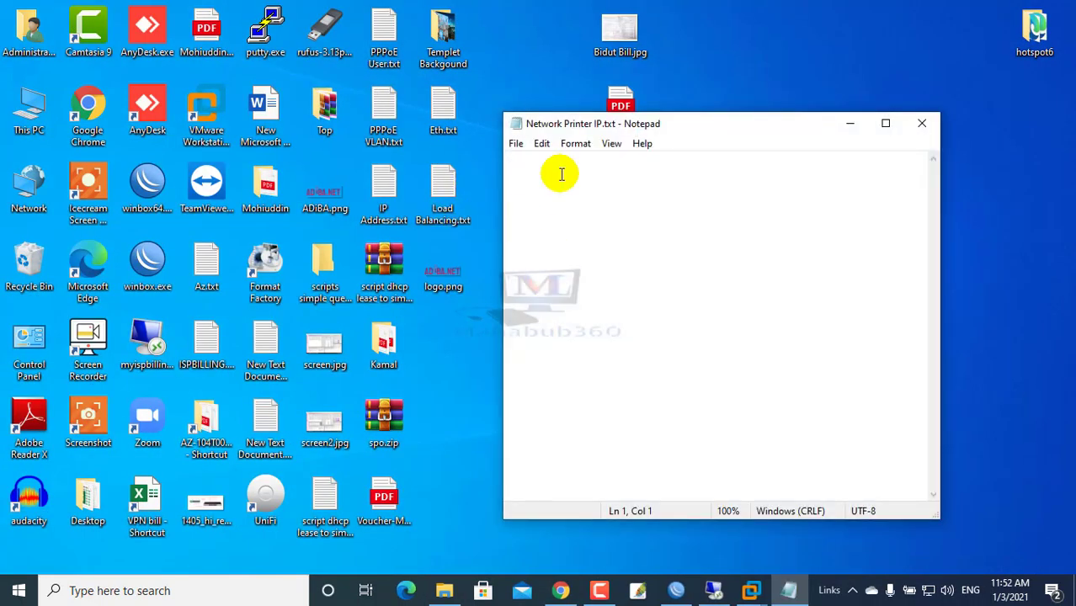
{"action": "type", "text": "172."}
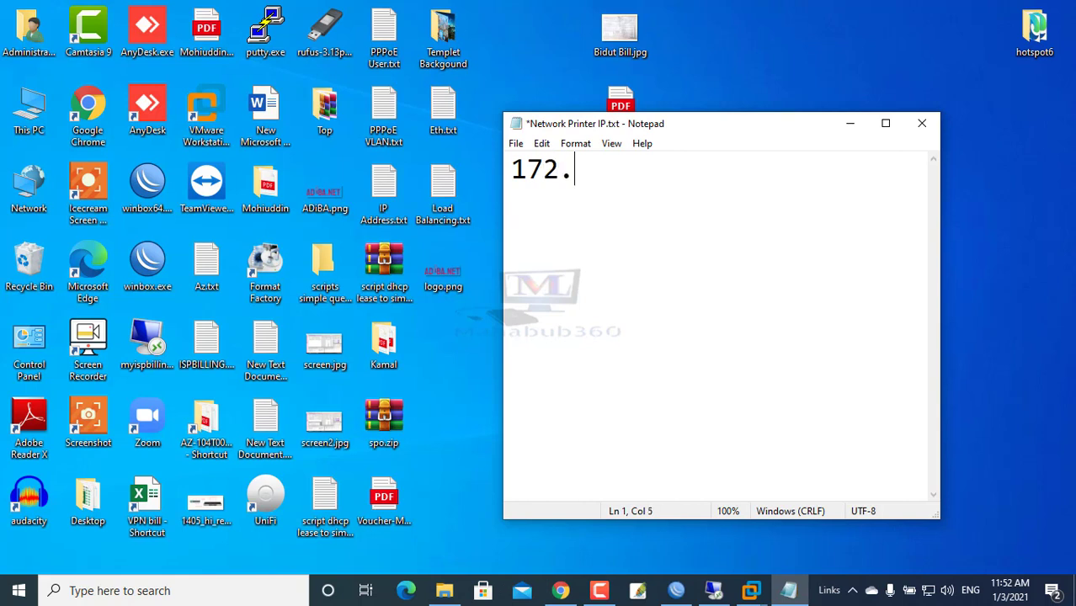
{"action": "type", "text": "16.40"}
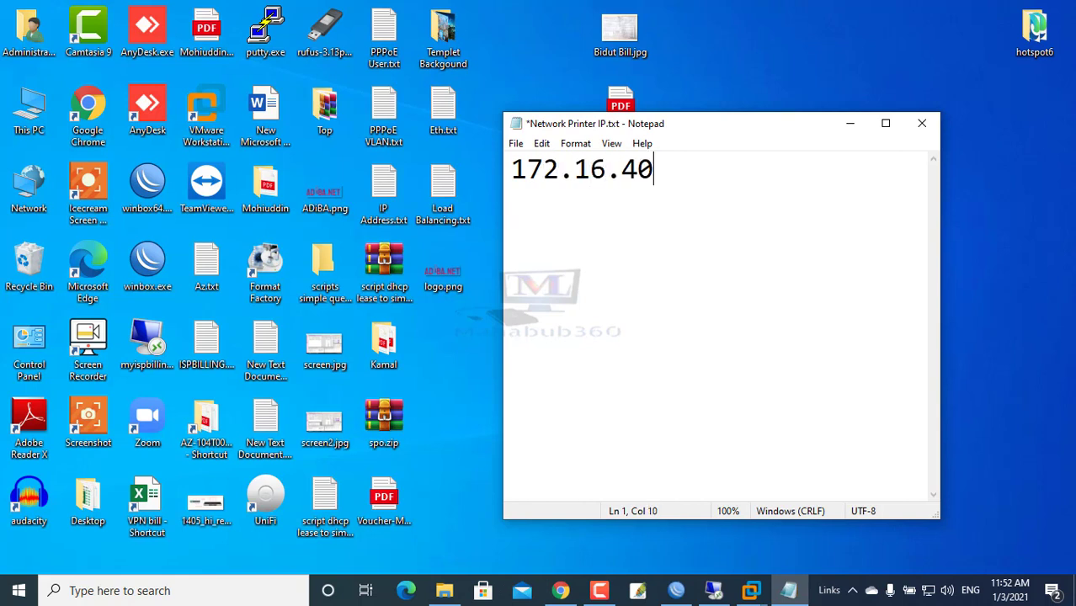
{"action": "type", "text": ".14"}
{"action": "left_click_drag", "start_coordinate": [759, 166], "coordinate": [469, 237]}
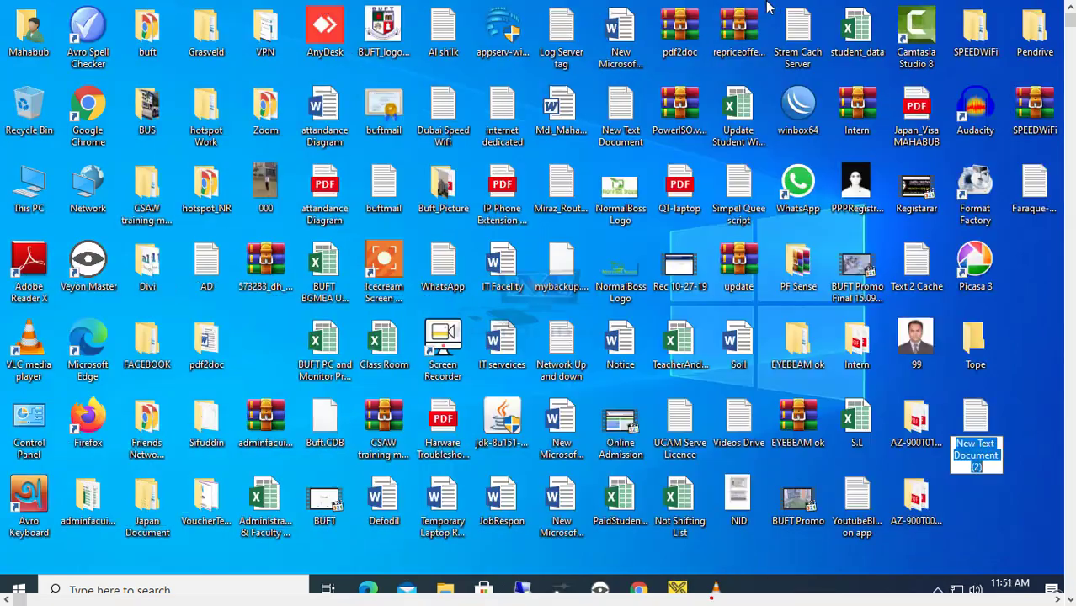
Switch back to the remote session, open Control Panel there and display its items as large icons.
{"action": "left_click", "coordinate": [1057, 349]}
{"action": "left_click", "coordinate": [681, 476]}
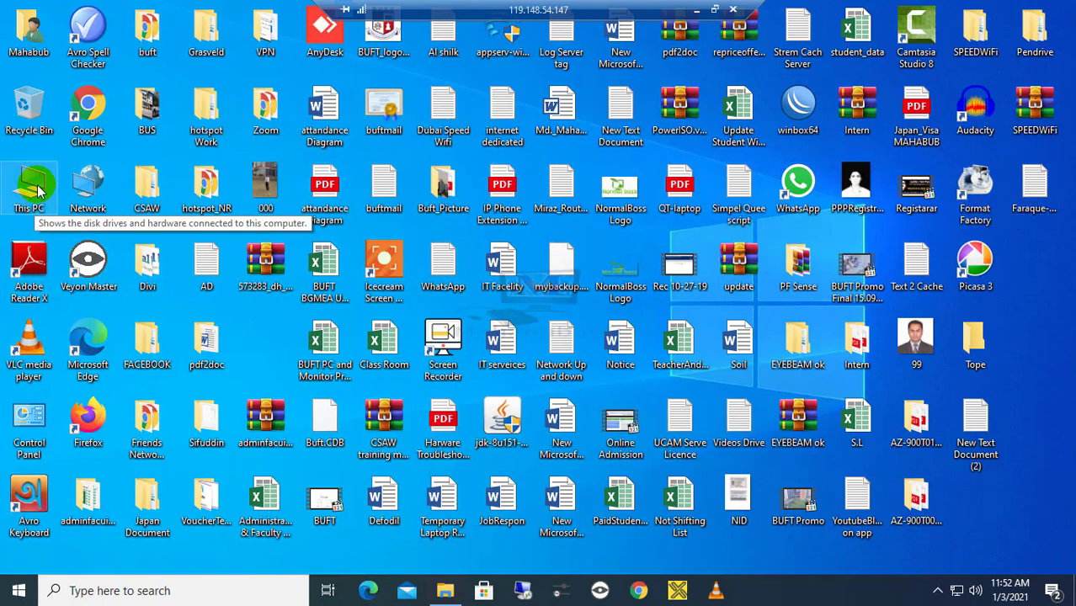
{"action": "left_click", "coordinate": [154, 592]}
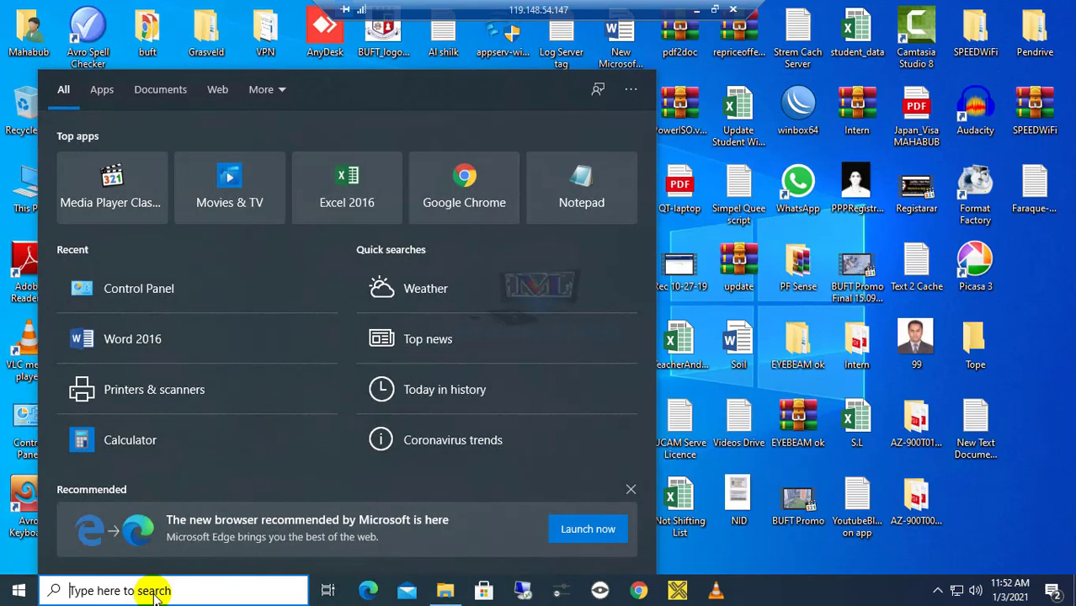
{"action": "type", "text": "contr"}
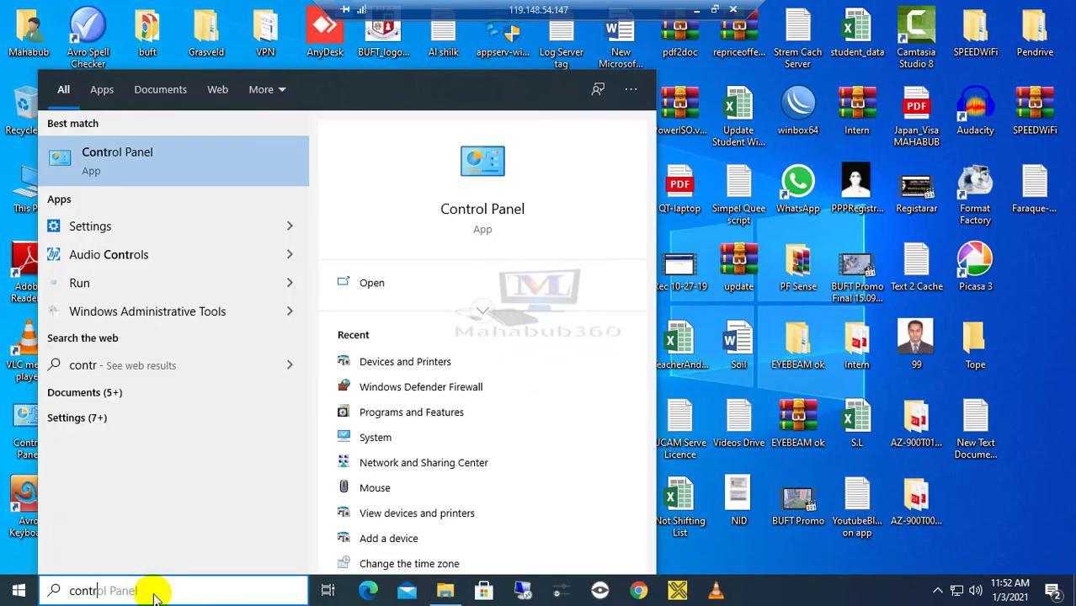
{"action": "type", "text": "ol"}
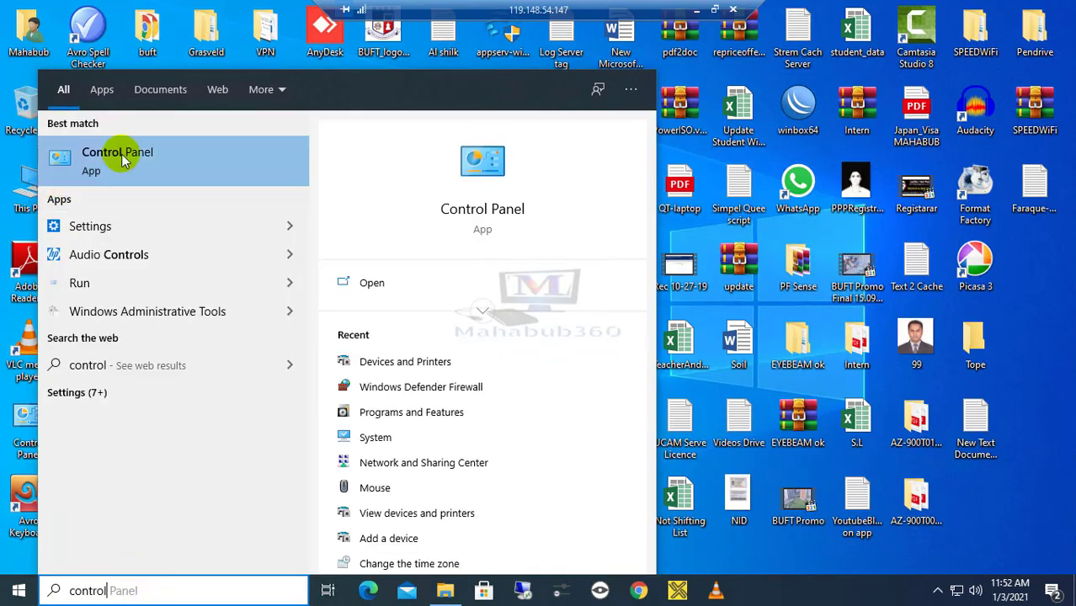
{"action": "left_click", "coordinate": [101, 159]}
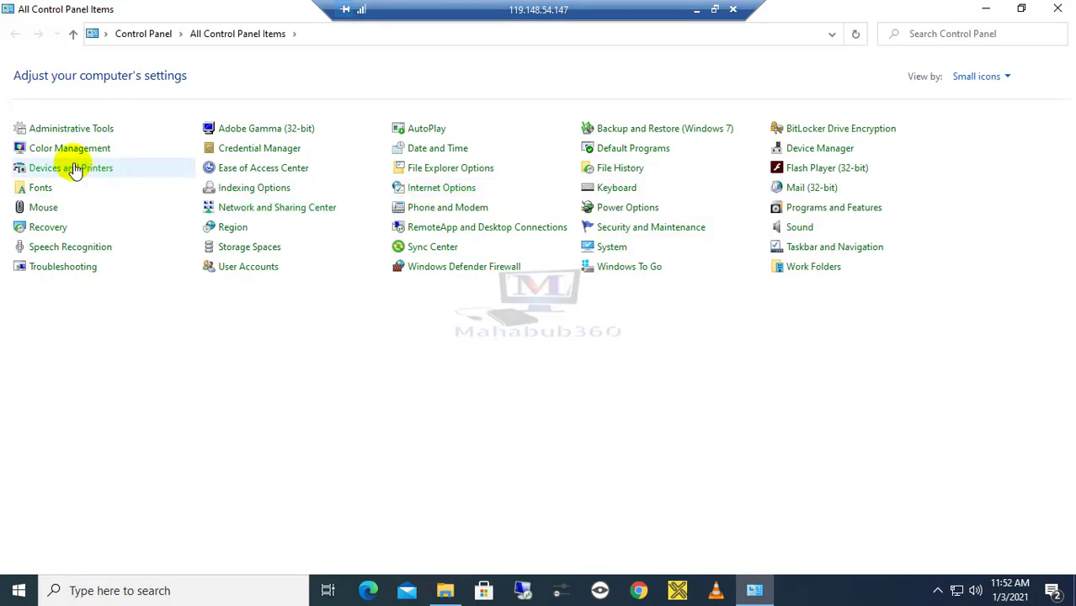
{"action": "left_click", "coordinate": [1002, 77]}
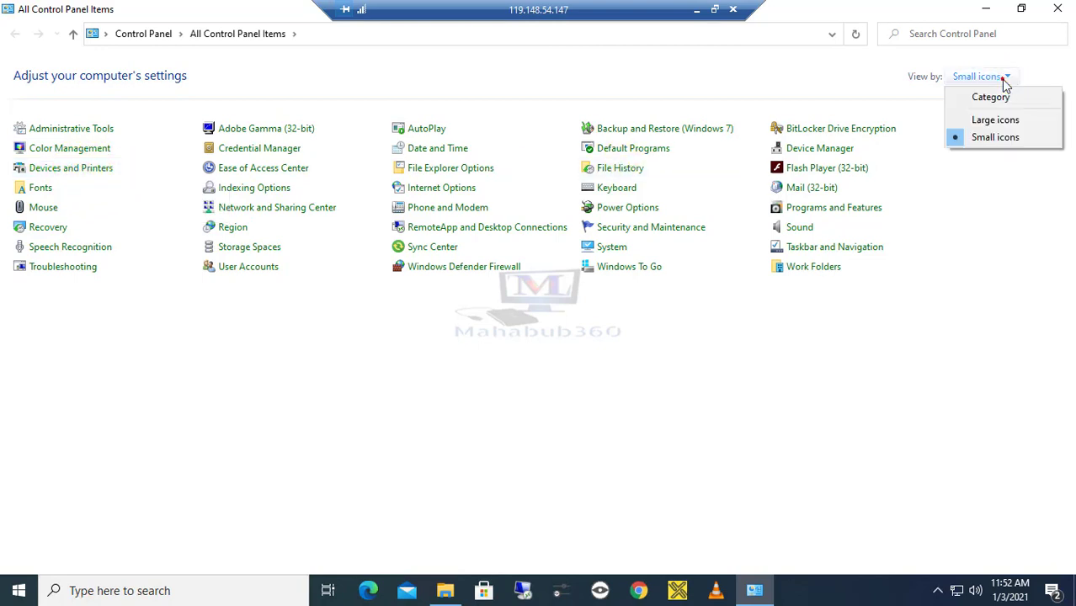
{"action": "left_click", "coordinate": [994, 121]}
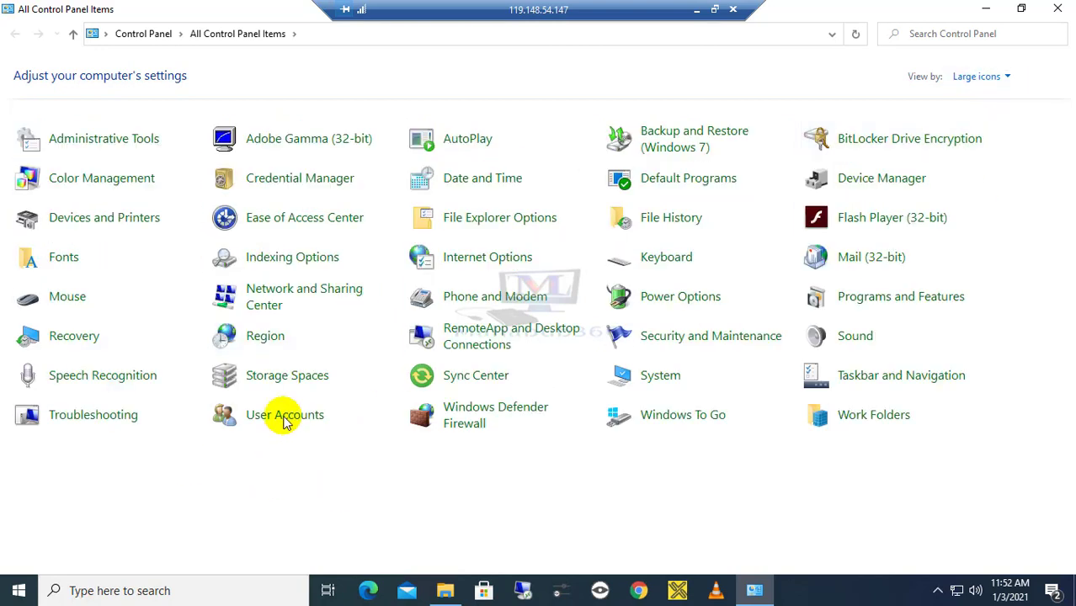
Show Control Panel by category, look into Hardware and Sound, and return to the large icons view.
{"action": "left_click", "coordinate": [973, 77]}
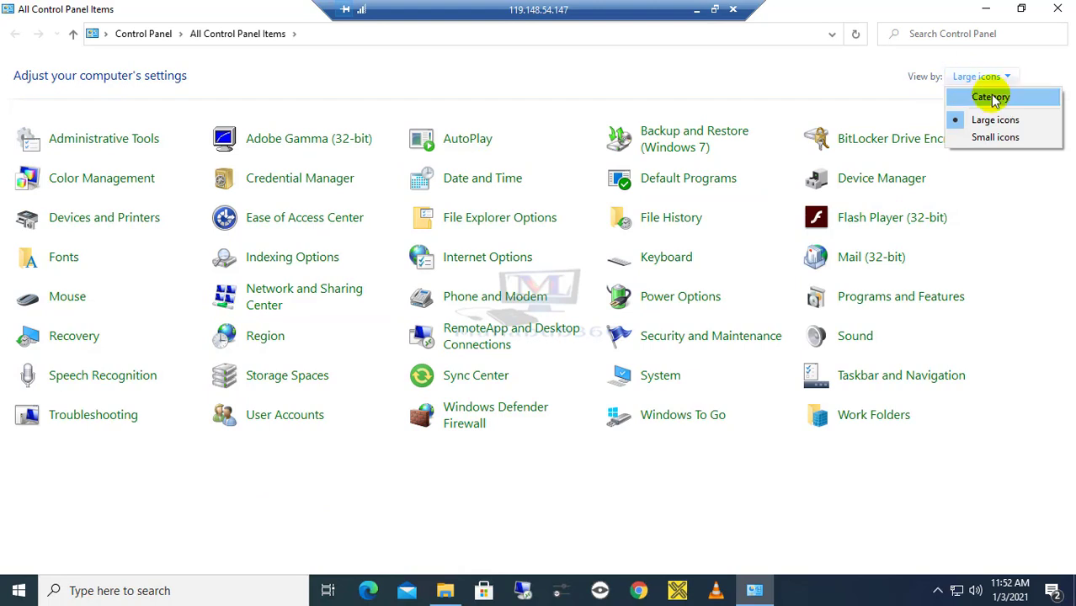
{"action": "left_click", "coordinate": [977, 92]}
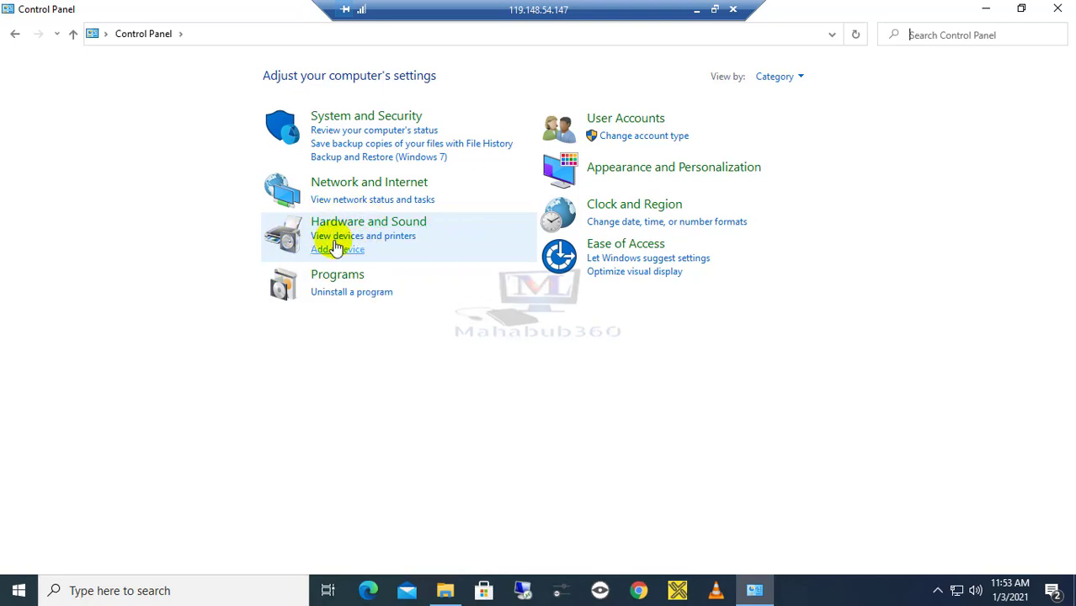
{"action": "left_click", "coordinate": [353, 224]}
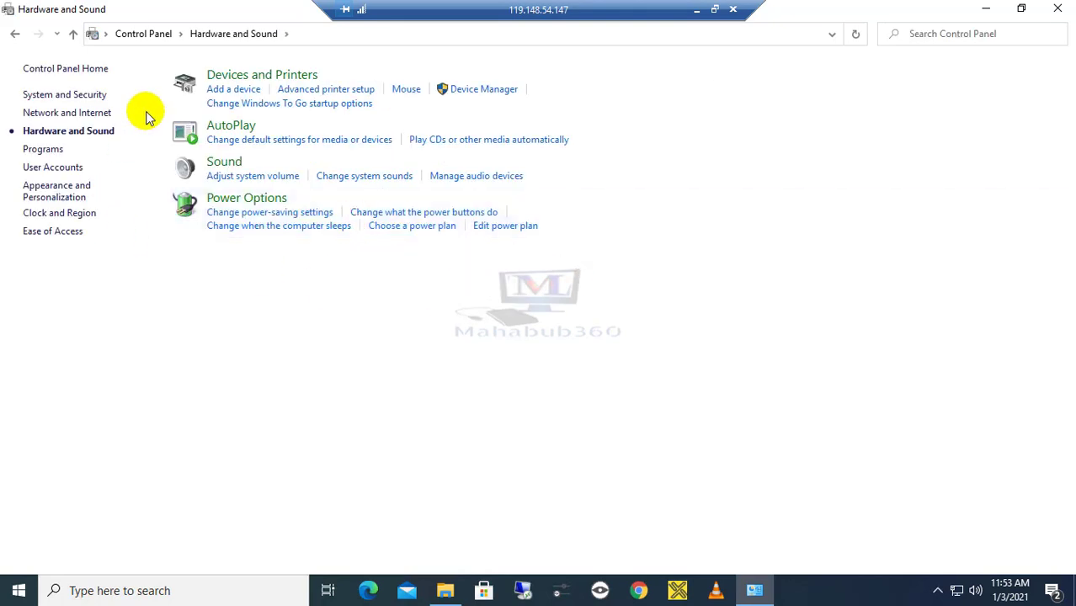
{"action": "left_click", "coordinate": [15, 34]}
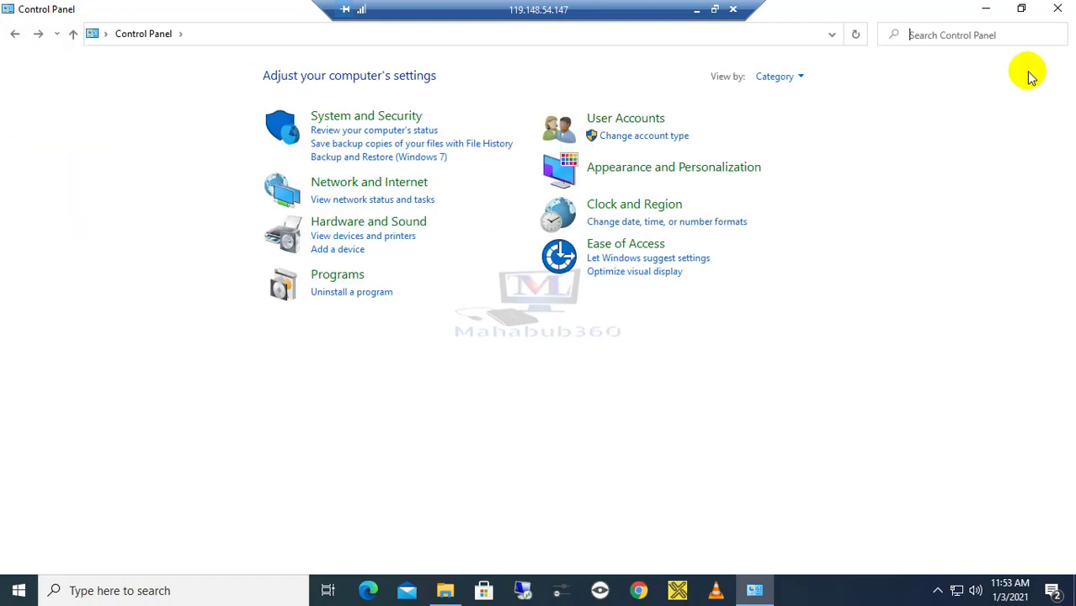
{"action": "left_click", "coordinate": [797, 78]}
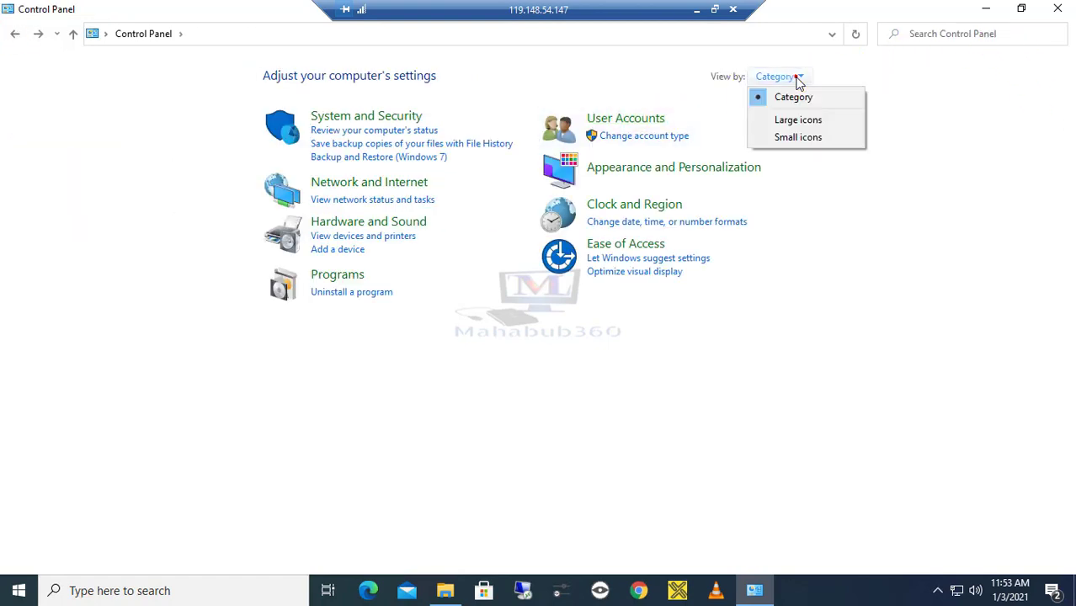
{"action": "left_click", "coordinate": [800, 120]}
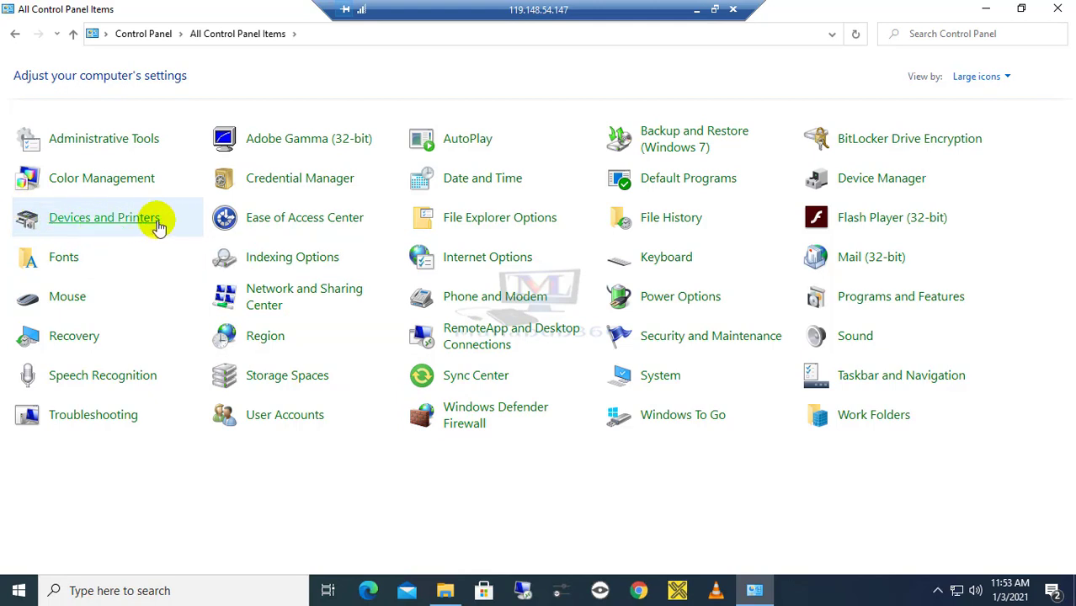
Start adding an unlisted printer from Devices and Printers, using the TCP/IP address or hostname option.
{"action": "left_click", "coordinate": [105, 221]}
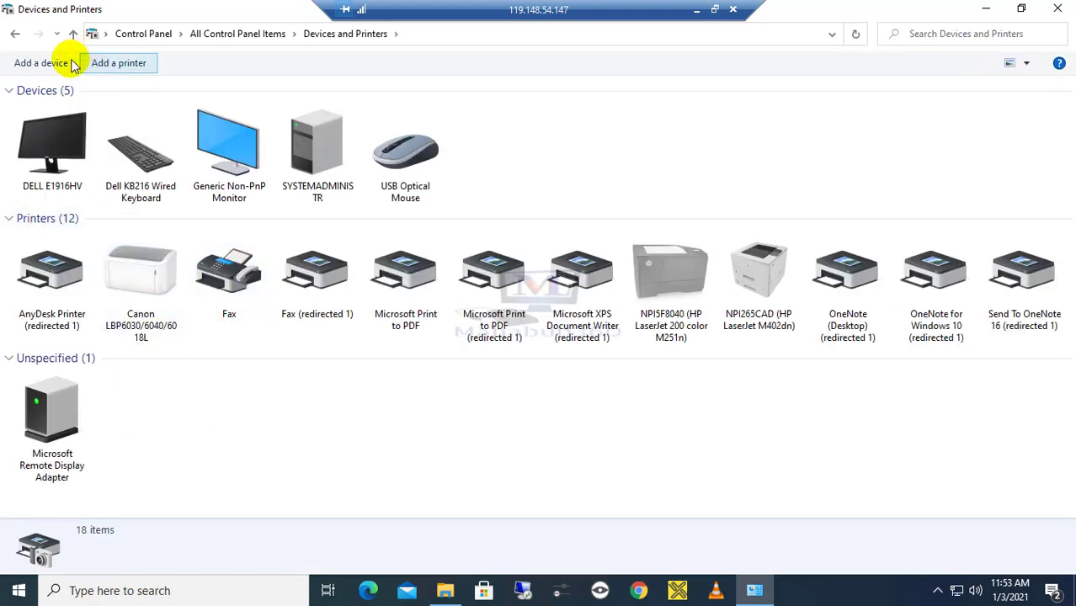
{"action": "left_click", "coordinate": [118, 64]}
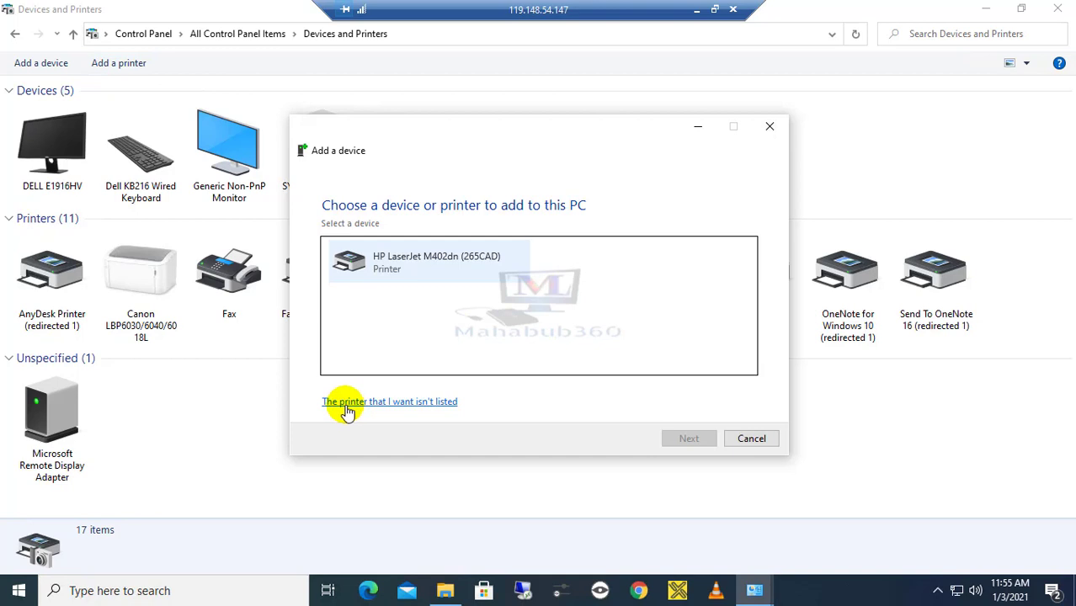
{"action": "left_click", "coordinate": [353, 404]}
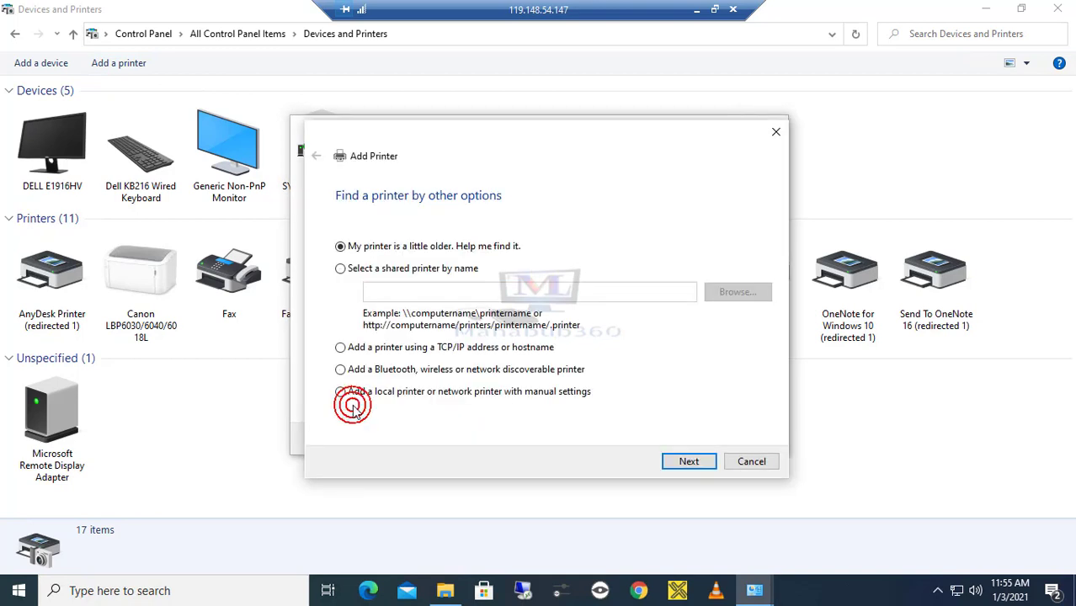
{"action": "left_click", "coordinate": [372, 350]}
{"action": "left_click", "coordinate": [686, 460]}
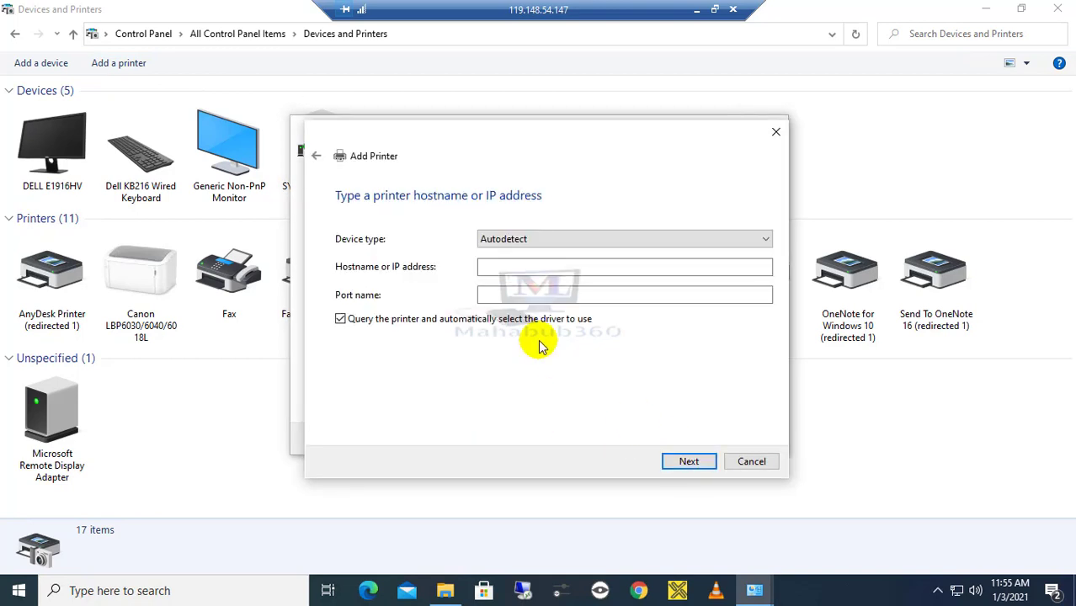
Add the printer at IP address 172.16.40.14 with port name 172.16.40.14_1 and accept its suggested printer name.
{"action": "left_click", "coordinate": [484, 272]}
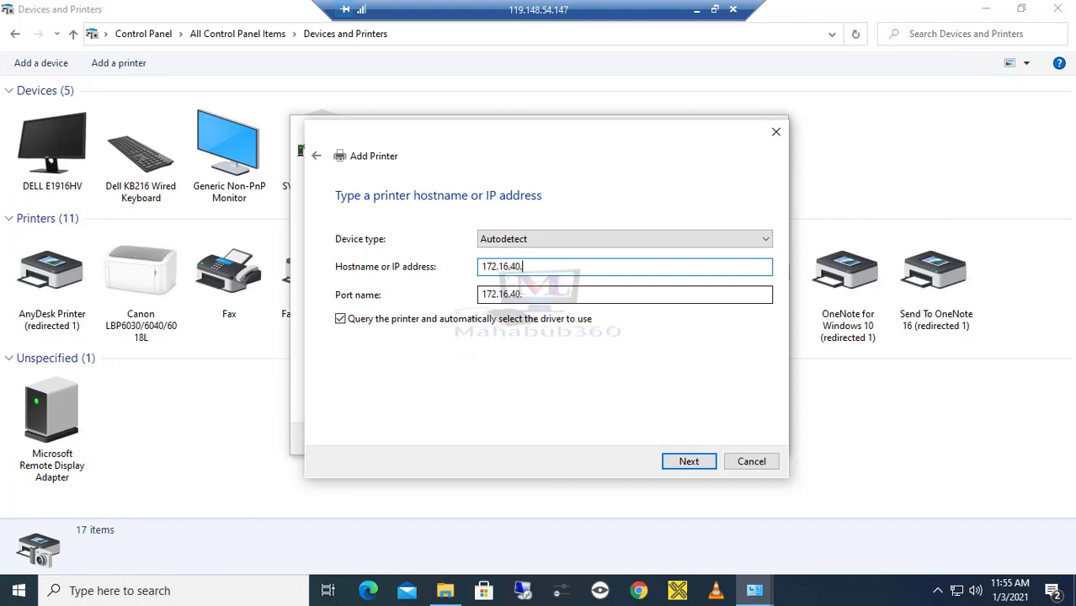
{"action": "type", "text": "172.16.40.14"}
{"action": "left_click", "coordinate": [560, 295]}
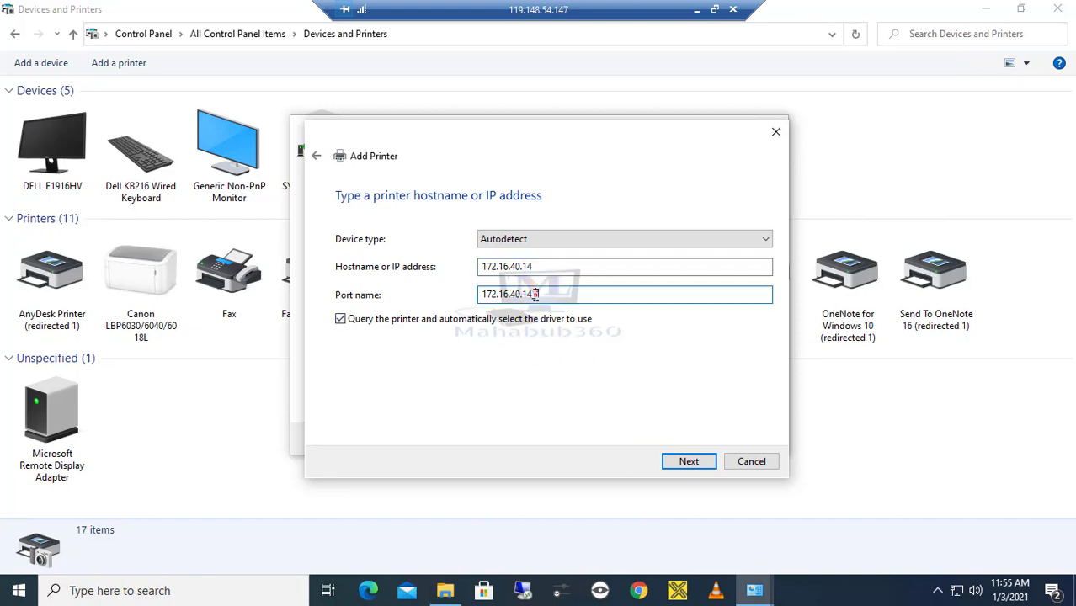
{"action": "left_click_drag", "start_coordinate": [536, 294], "coordinate": [565, 308]}
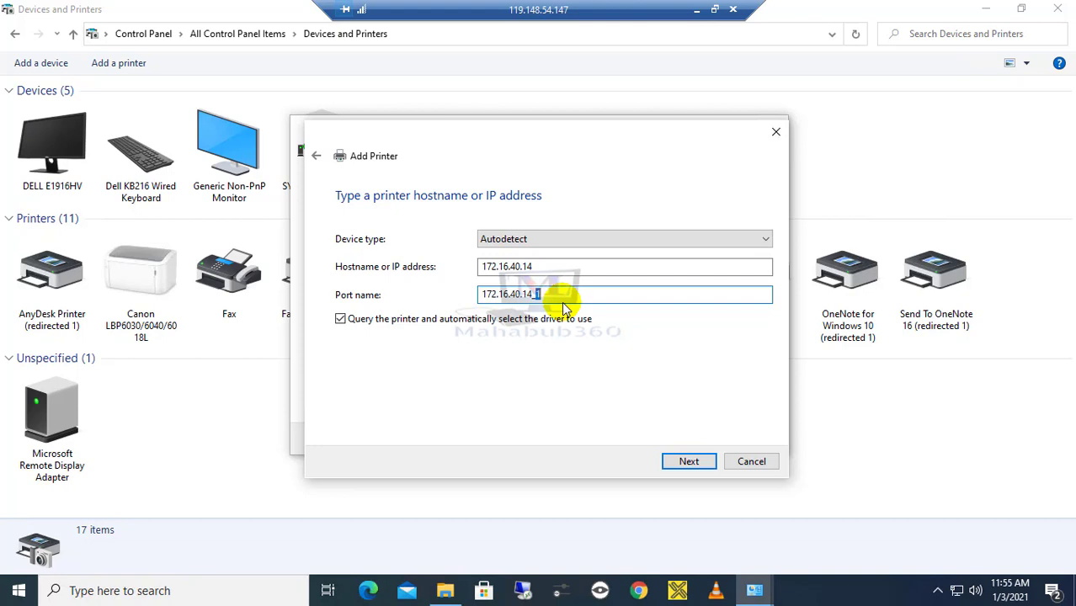
{"action": "left_click", "coordinate": [537, 294]}
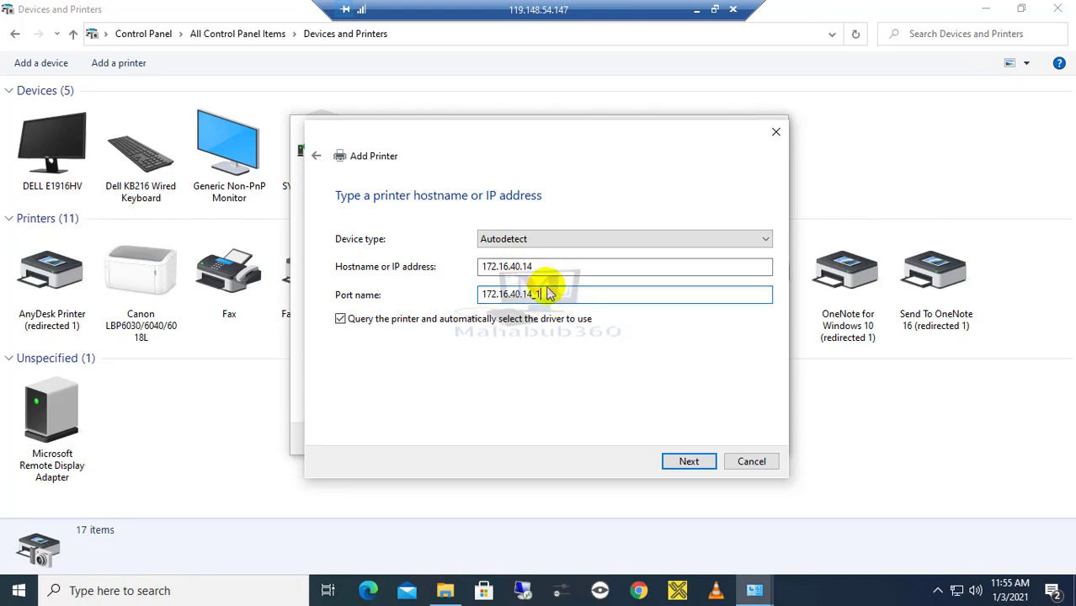
{"action": "left_click", "coordinate": [545, 267]}
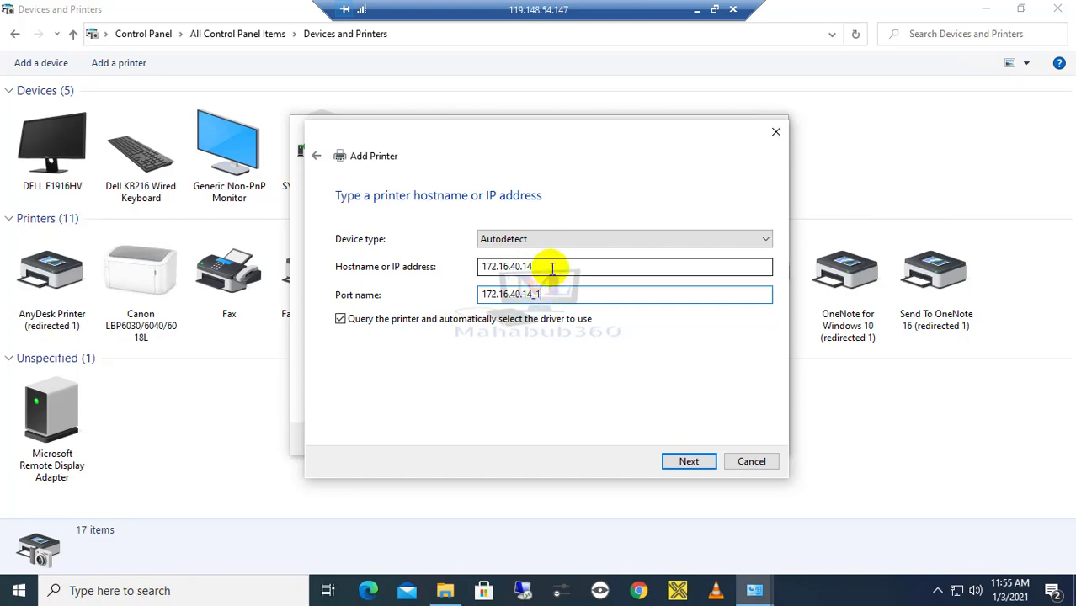
{"action": "left_click", "coordinate": [688, 463]}
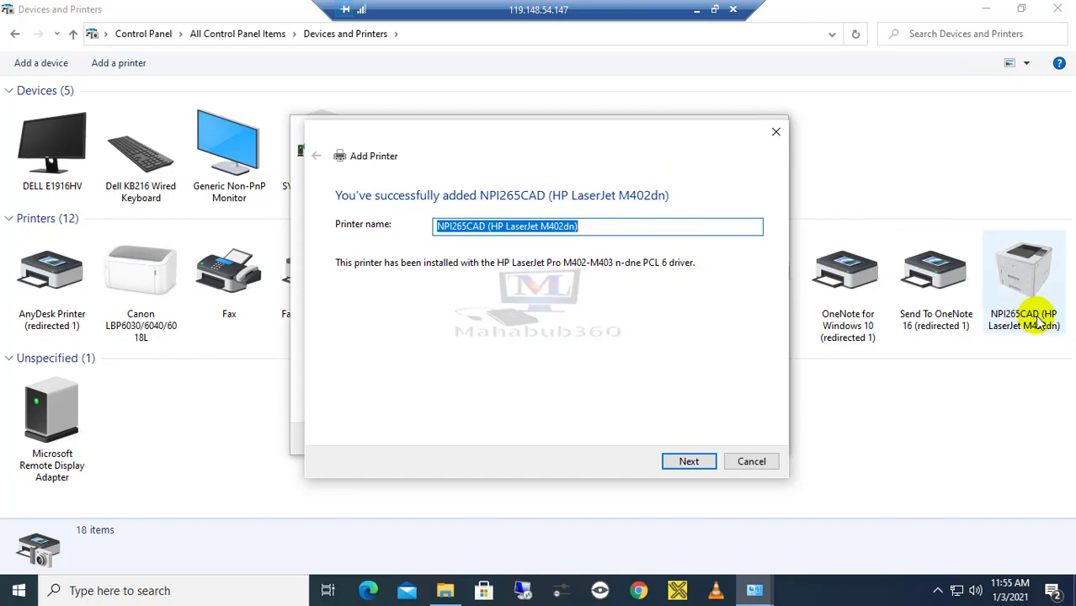
{"action": "left_click", "coordinate": [685, 463]}
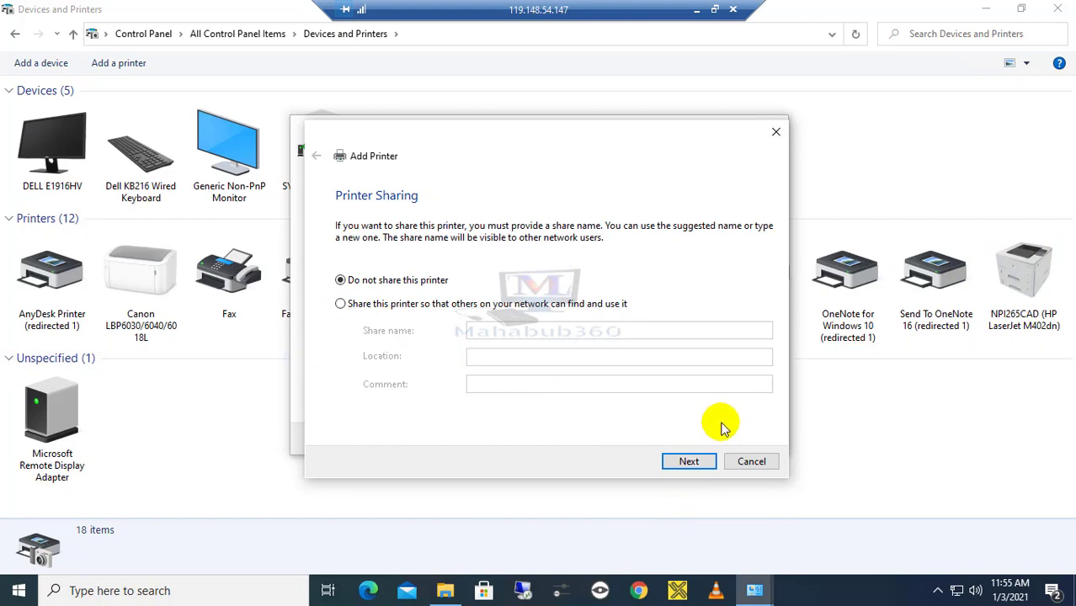
Leave the new printer unshared and finish adding it without printing a test page.
{"action": "left_click", "coordinate": [339, 305]}
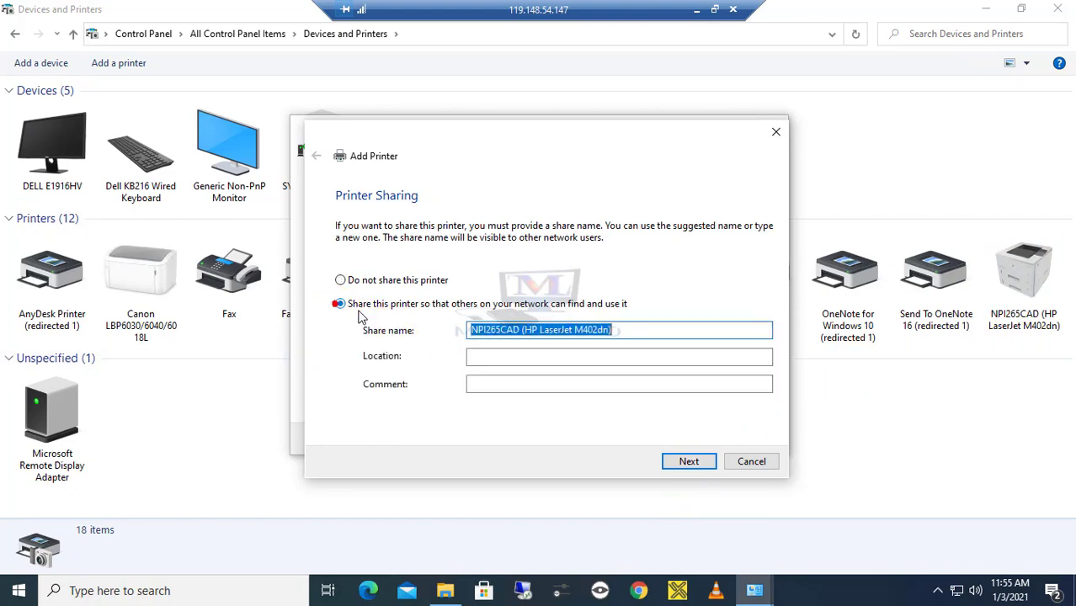
{"action": "left_click", "coordinate": [339, 281]}
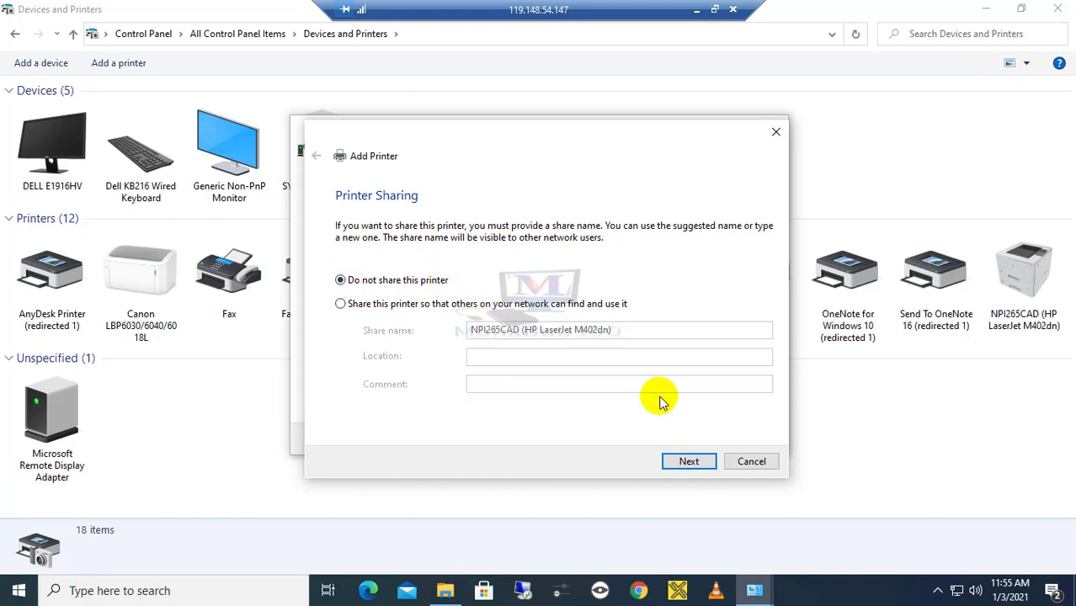
{"action": "left_click", "coordinate": [690, 463]}
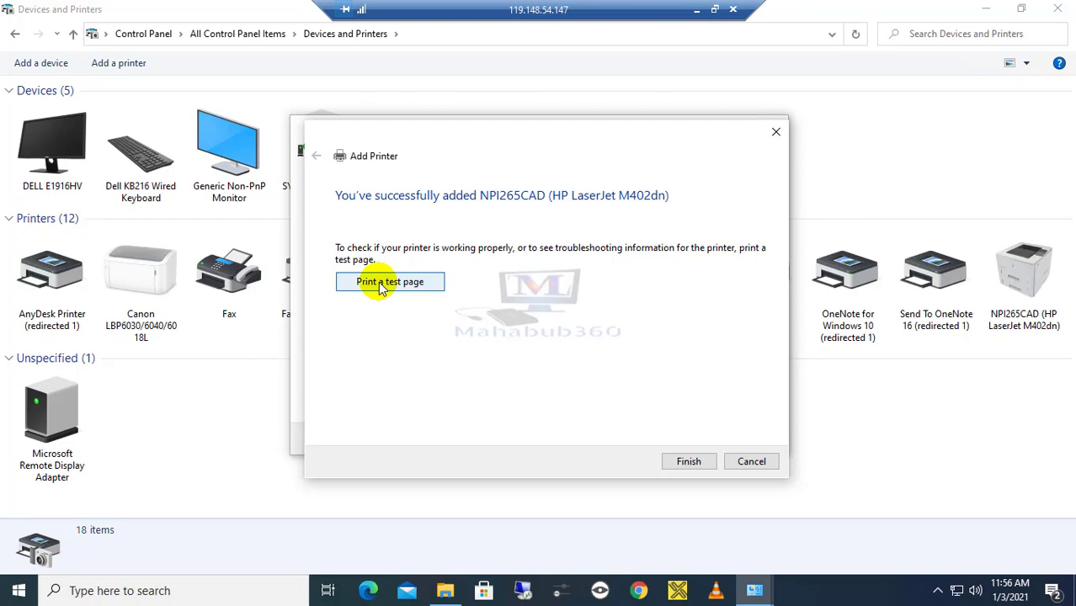
{"action": "left_click", "coordinate": [689, 461]}
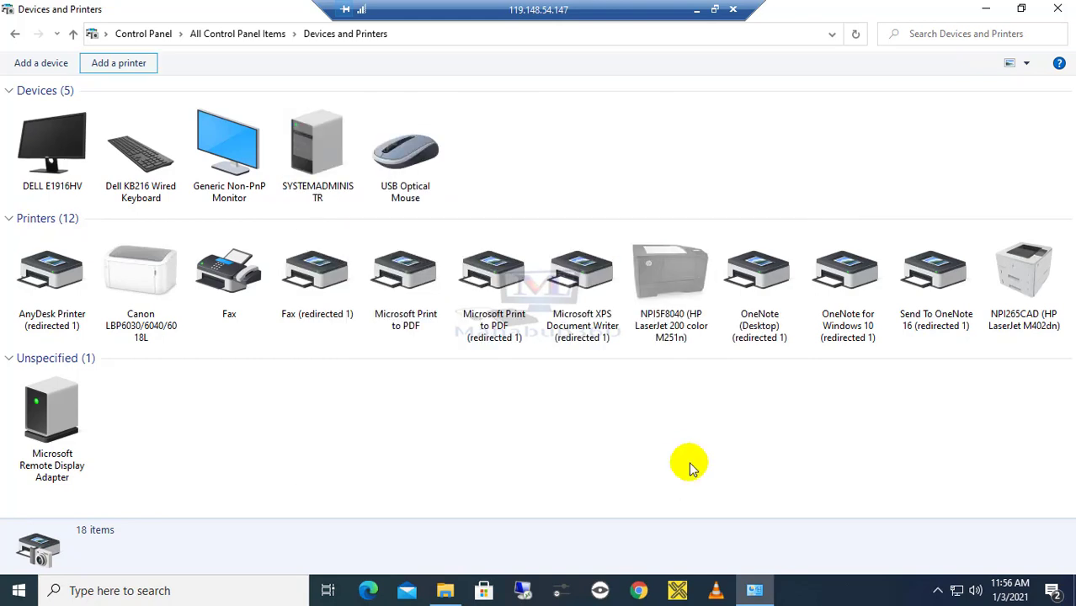
Remove the NPI265CAD (HP LaserJet M402dn) printer from the computer and close Devices and Printers.
{"action": "left_click", "coordinate": [1034, 278]}
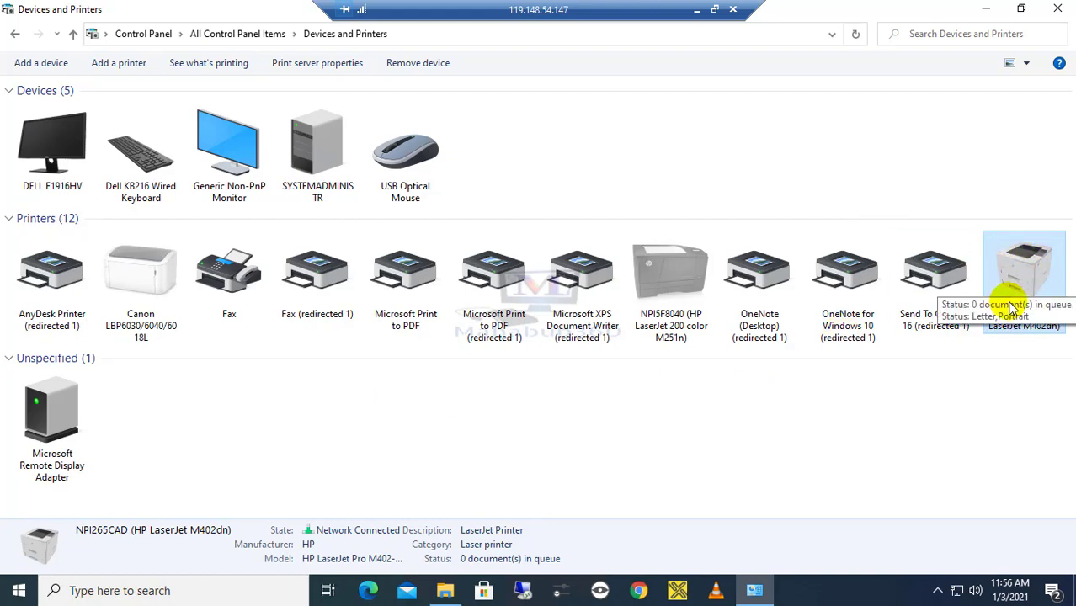
{"action": "left_click", "coordinate": [630, 415]}
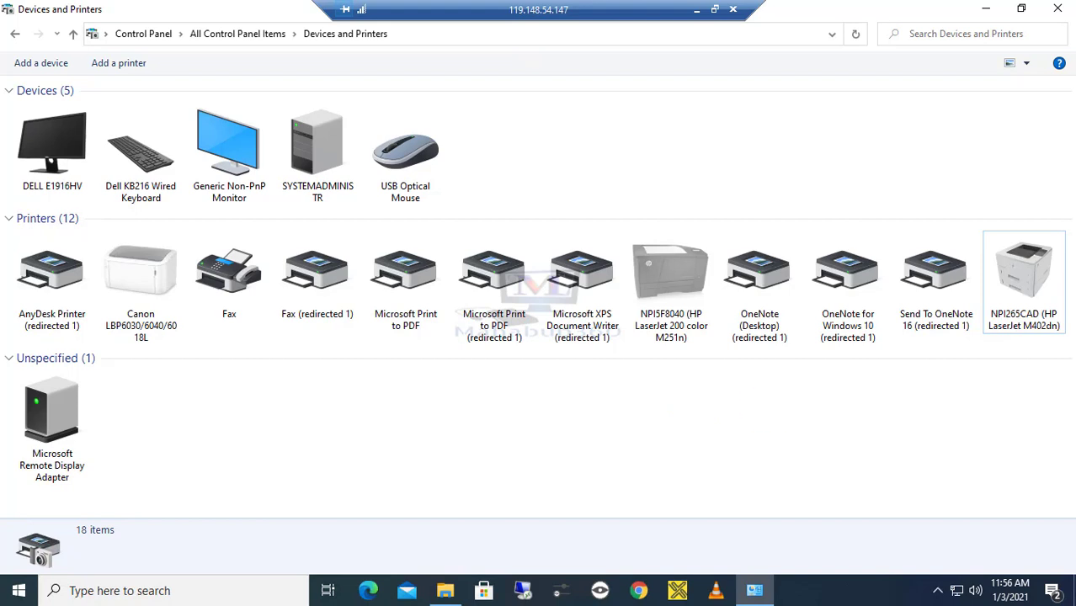
{"action": "left_click", "coordinate": [1025, 271]}
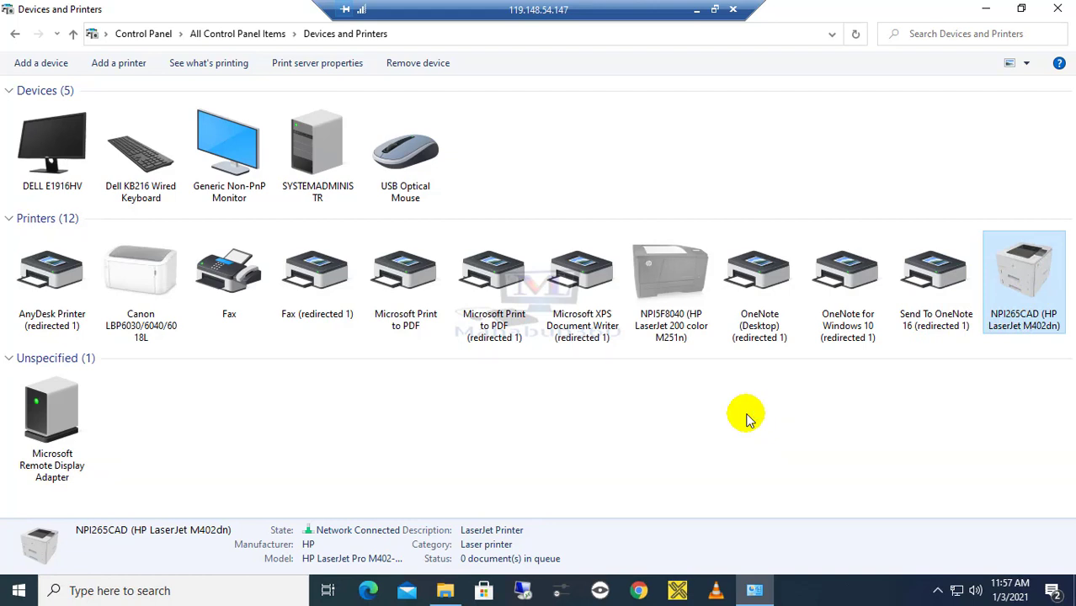
{"action": "left_click", "coordinate": [1023, 268]}
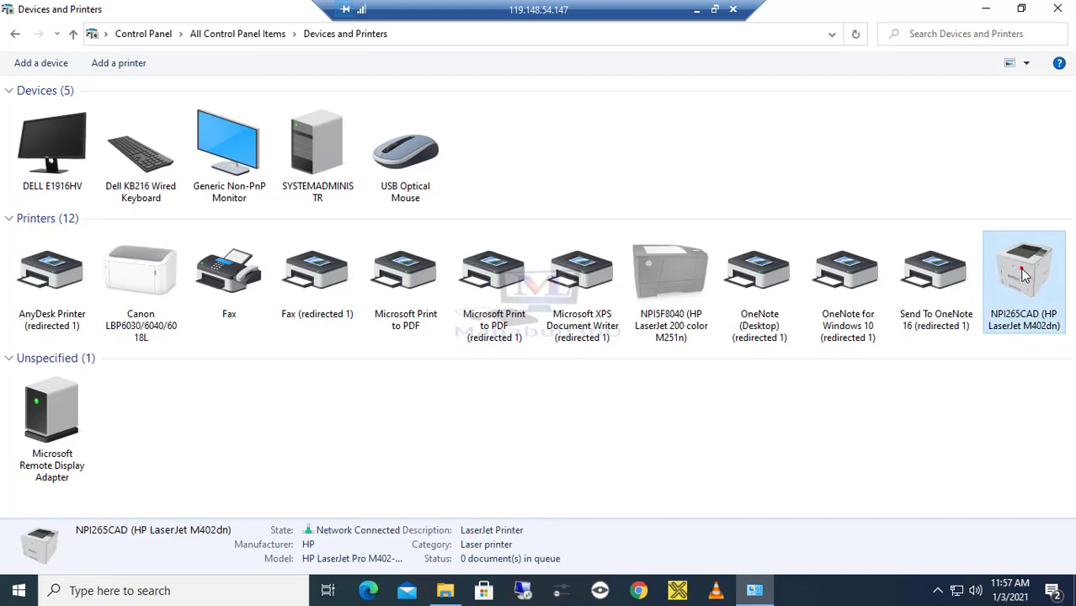
{"action": "right_click", "coordinate": [1024, 275]}
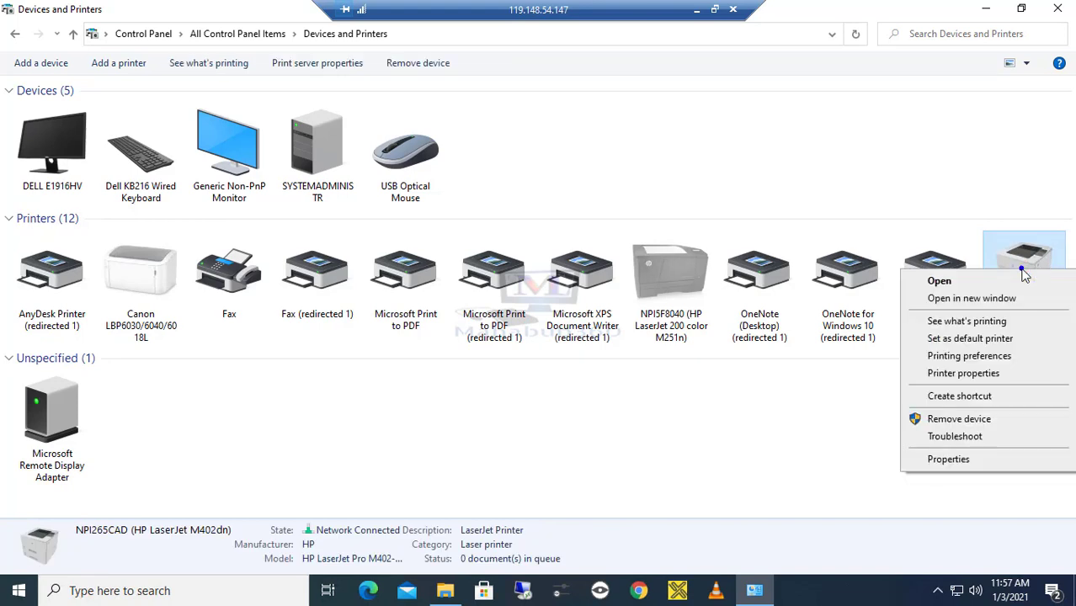
{"action": "left_click", "coordinate": [952, 419]}
{"action": "left_click", "coordinate": [612, 303]}
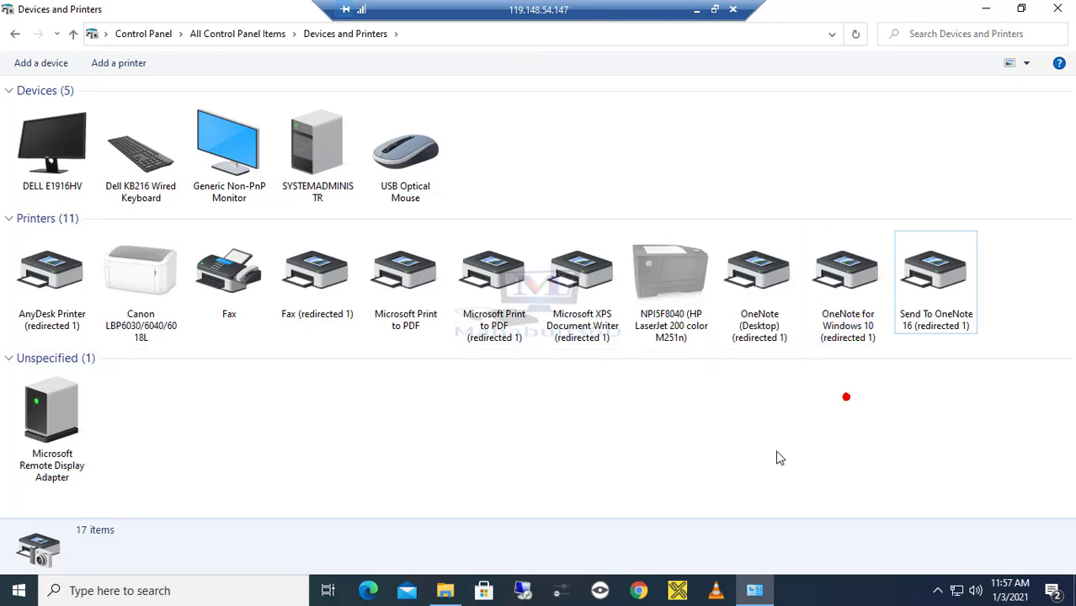
{"action": "left_click", "coordinate": [1057, 10]}
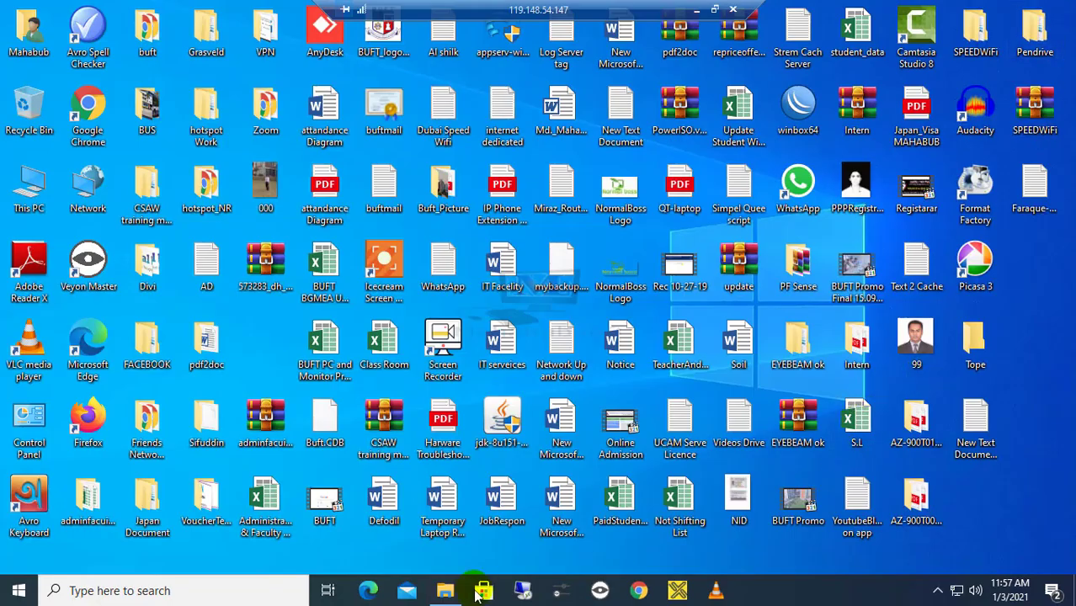
Run the HP_LJ_Pro_M402-M403_n-m-dn-dne installer from the Driver folder on SOFTWARE (F:) and allow it to make changes.
{"action": "left_click", "coordinate": [445, 593]}
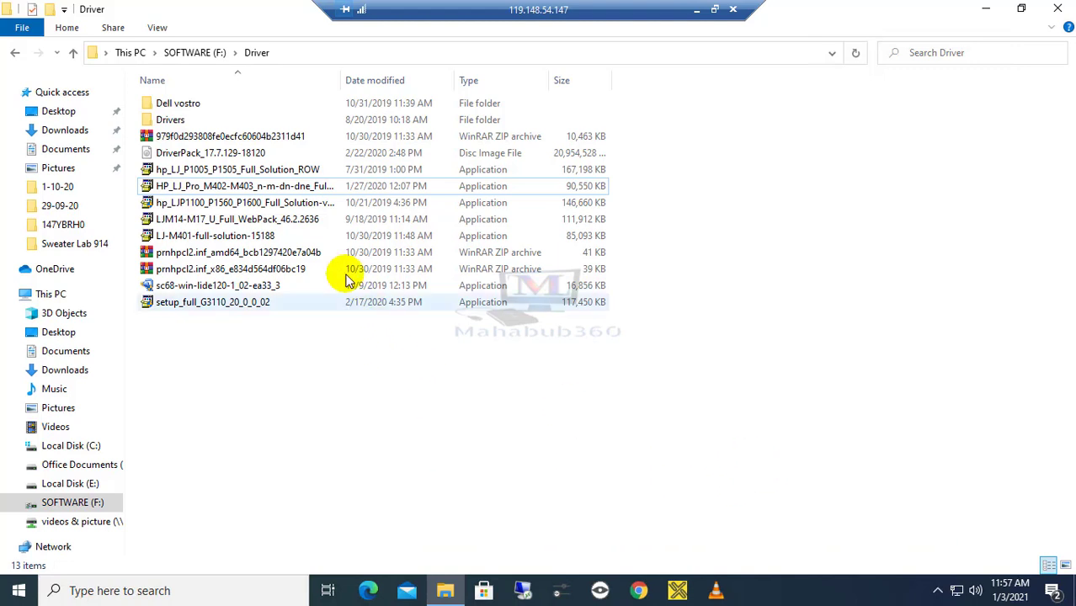
{"action": "left_click", "coordinate": [217, 188]}
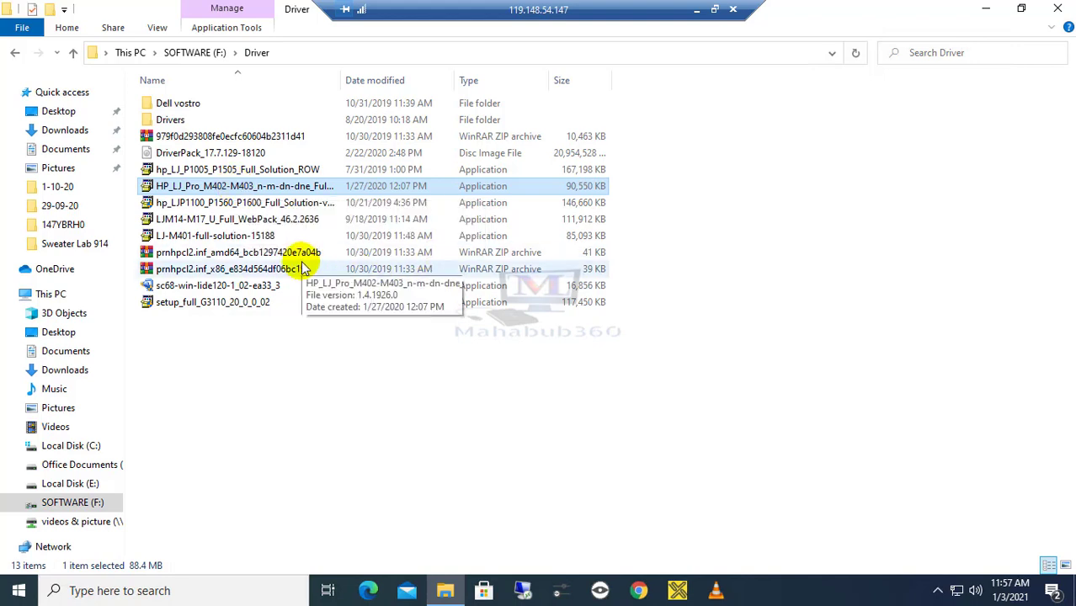
{"action": "left_click", "coordinate": [255, 189]}
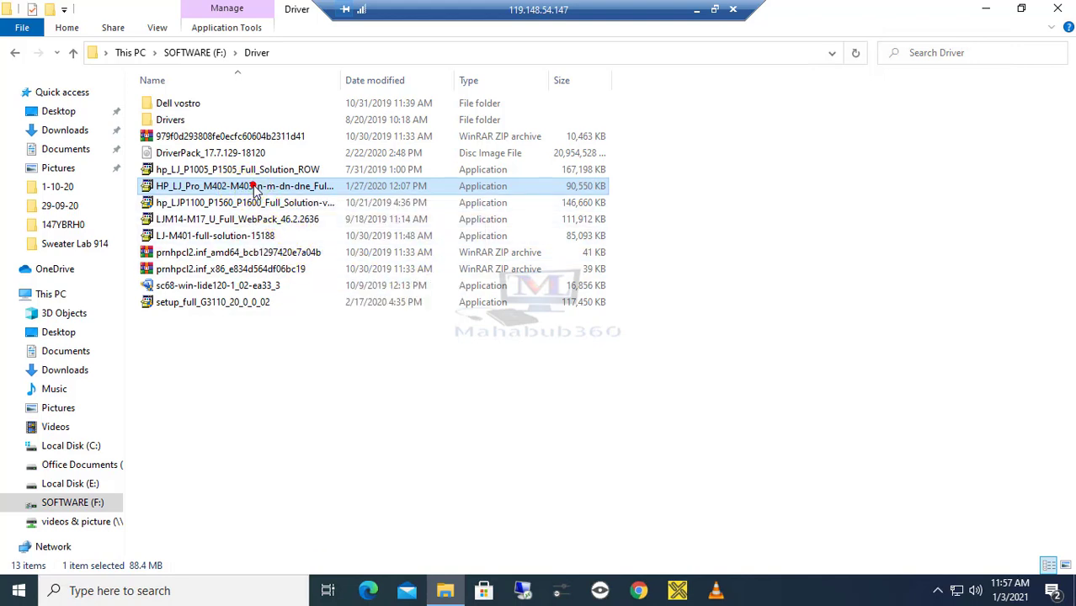
{"action": "left_click", "coordinate": [194, 186]}
{"action": "key", "text": "Return"}
{"action": "key", "text": "Return"}
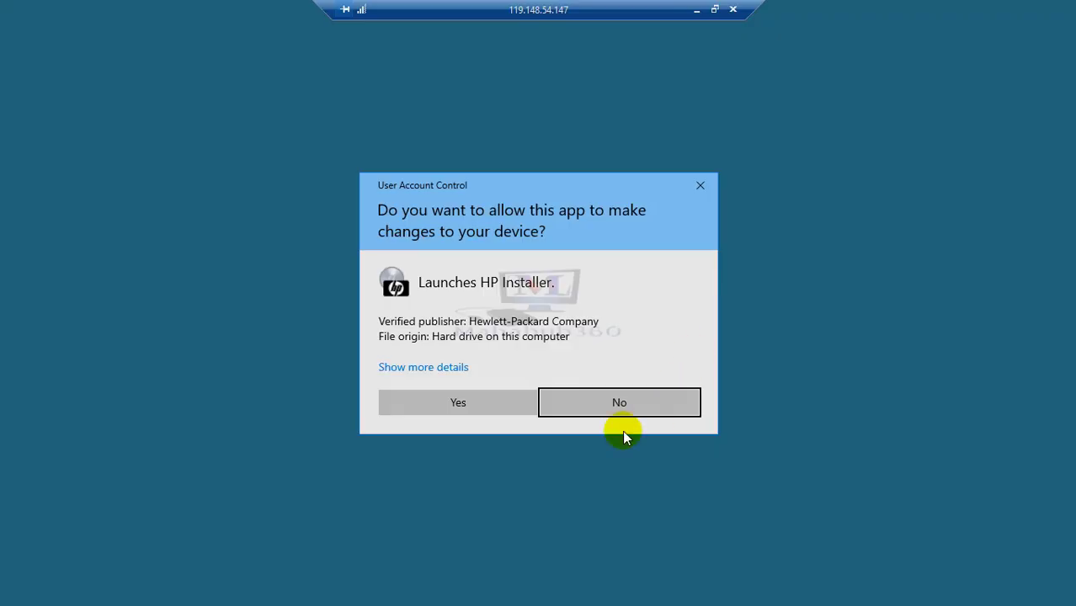
{"action": "left_click", "coordinate": [473, 403]}
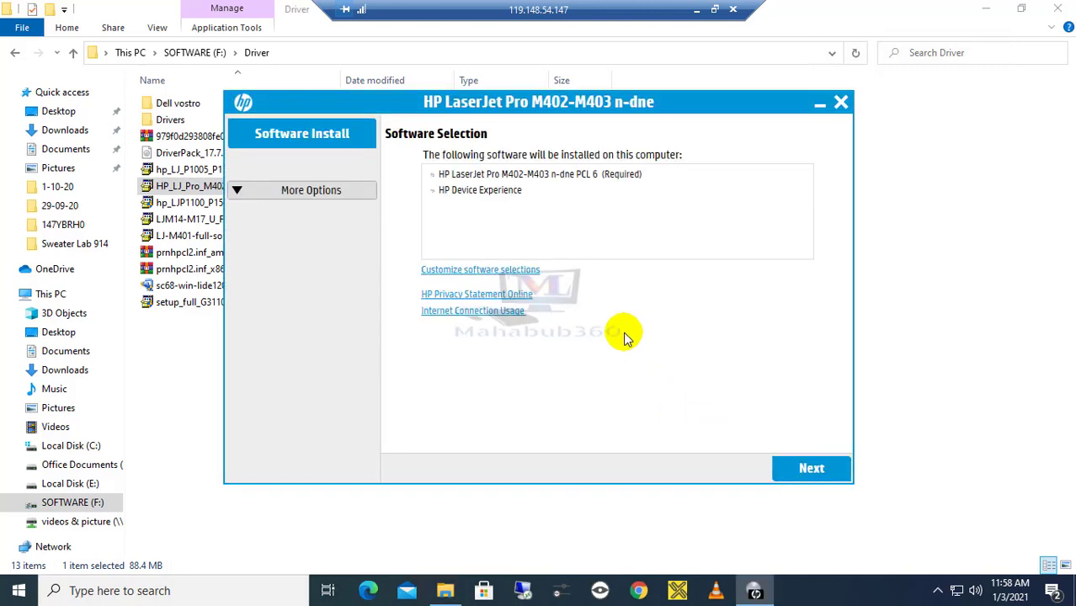
Accept the default software selection and the installation agreements, and continue to connecting the product.
{"action": "left_click", "coordinate": [792, 468]}
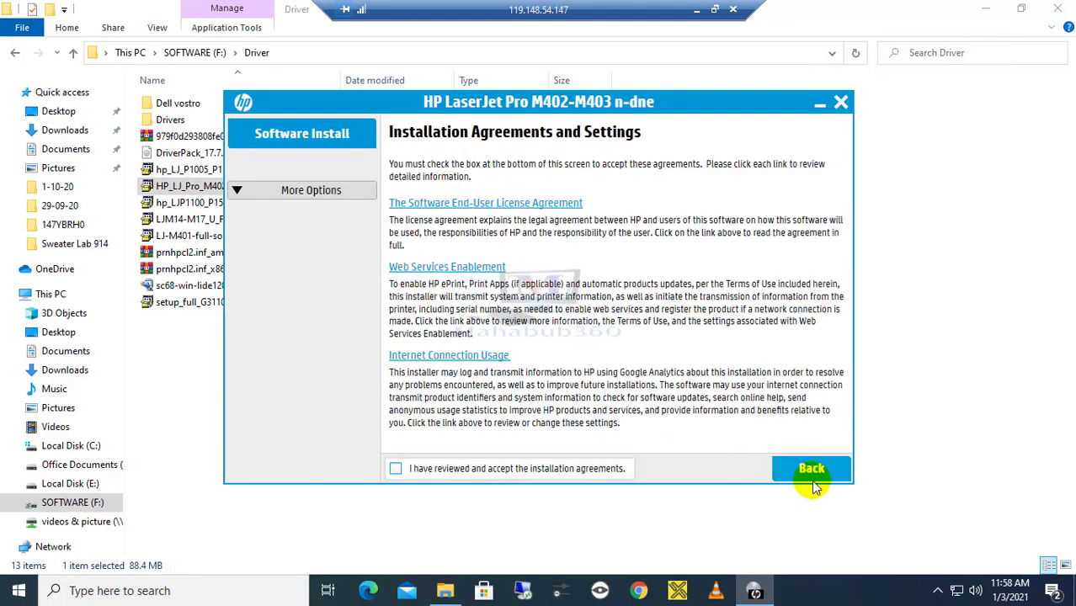
{"action": "left_click", "coordinate": [395, 469]}
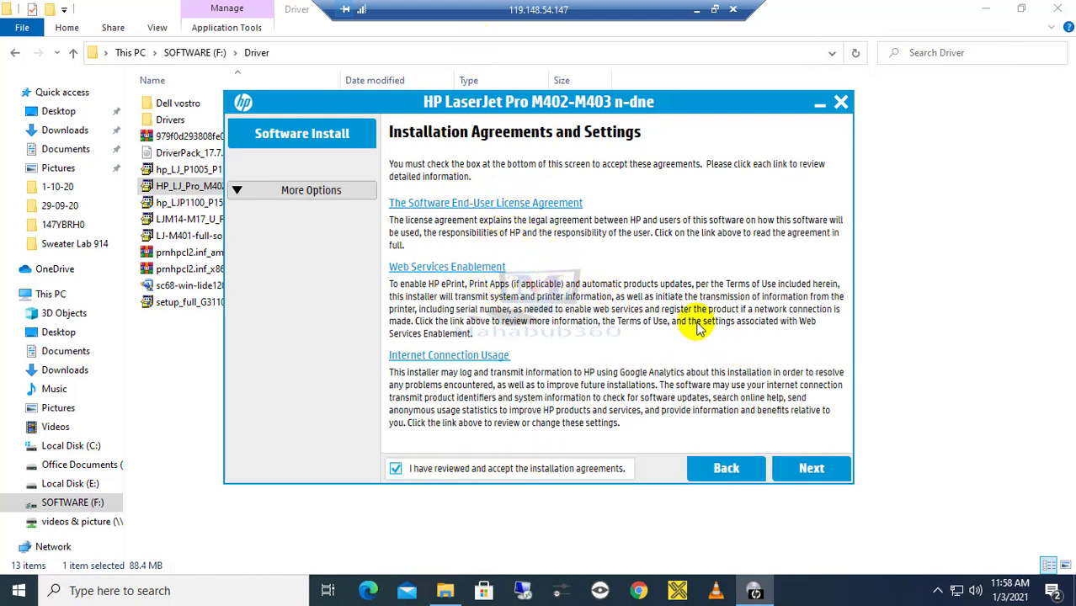
{"action": "left_click", "coordinate": [811, 469]}
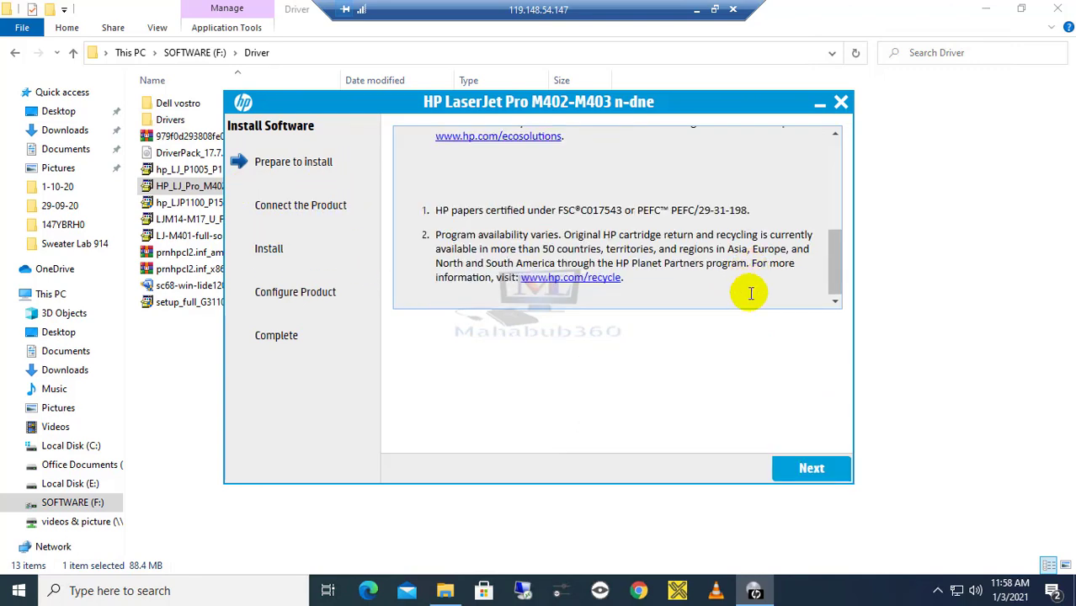
{"action": "left_click", "coordinate": [806, 470]}
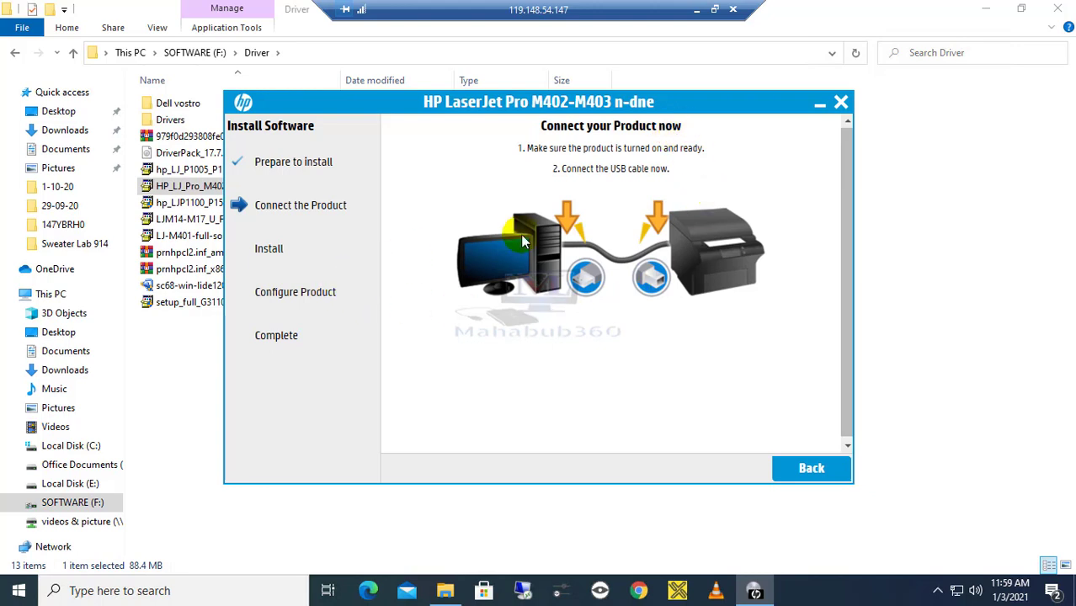
Look over the USB cable connection instructions and return to the connection type choices.
{"action": "scroll", "coordinate": [842, 362], "scroll_direction": "down", "scroll_amount": 1}
{"action": "scroll", "coordinate": [840, 386], "scroll_direction": "up", "scroll_amount": 1}
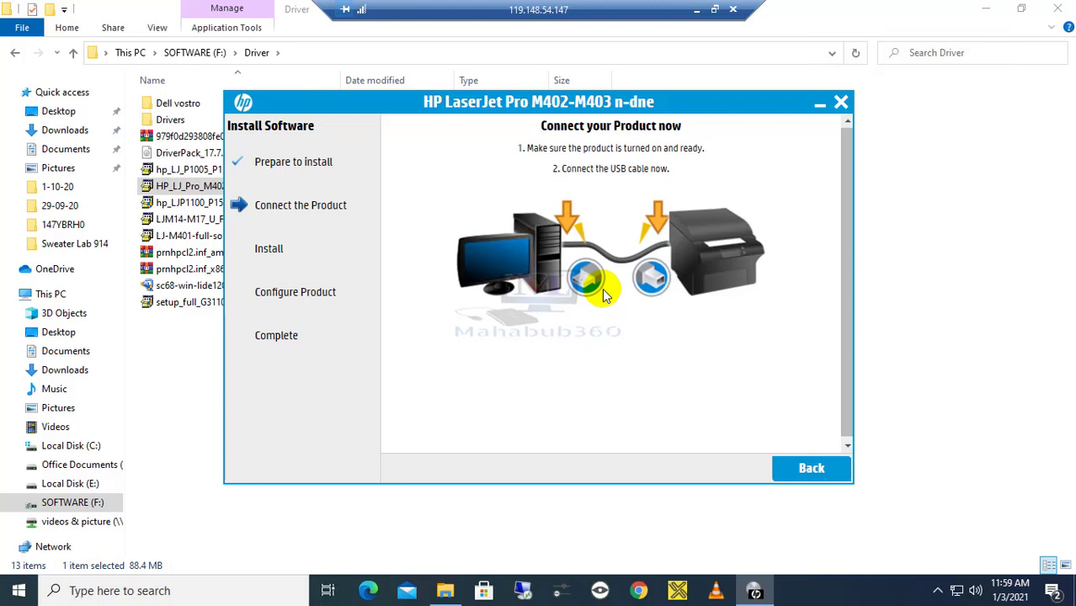
{"action": "left_click", "coordinate": [814, 470]}
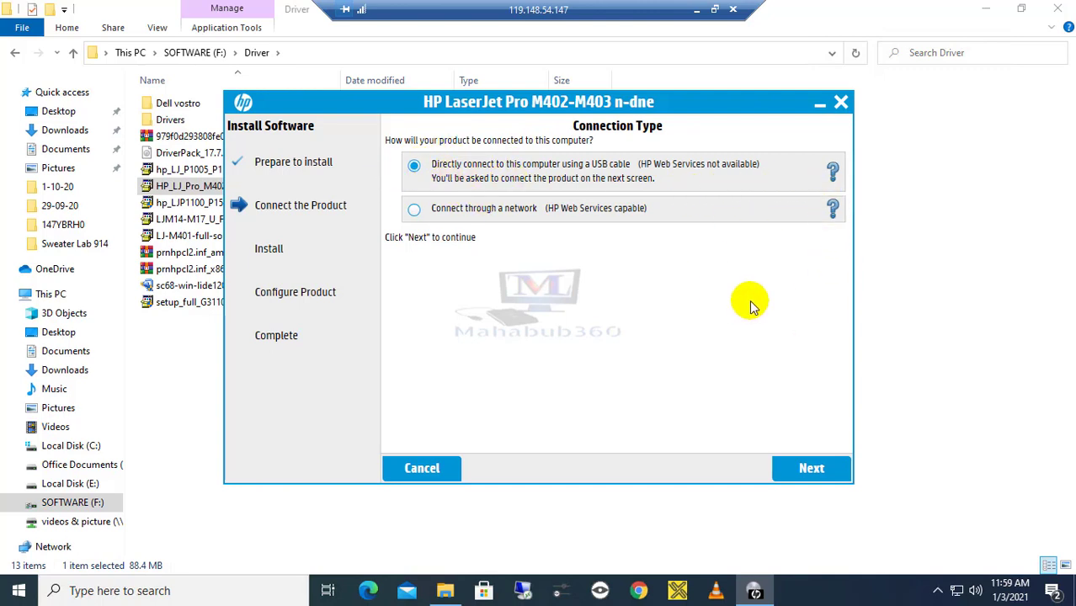
{"action": "left_click", "coordinate": [811, 470]}
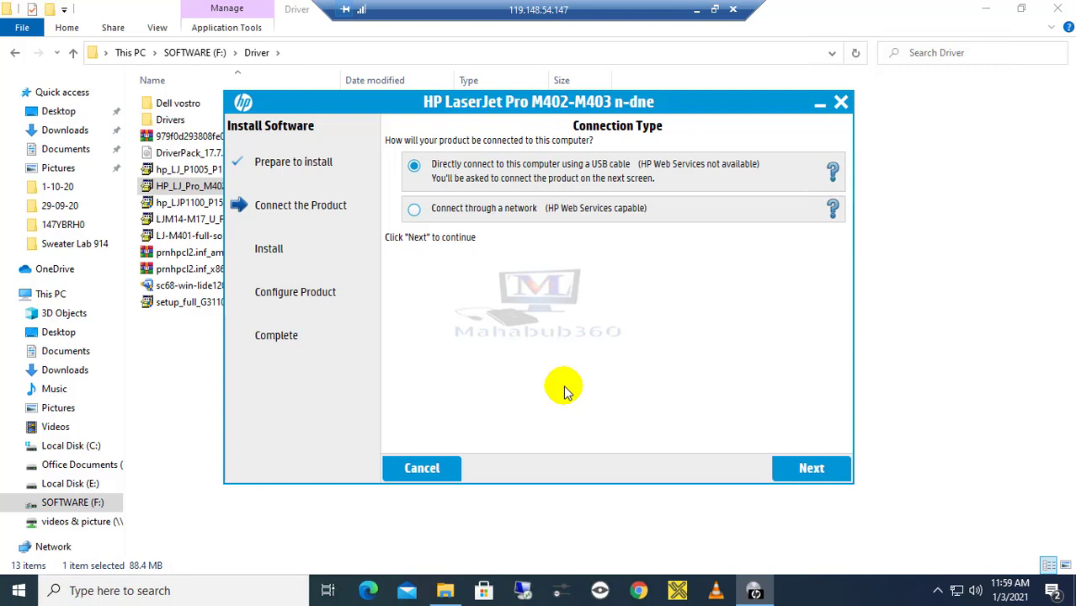
Choose connection through a network, search using IP address 172.16.40.14 and select the HP LaserJet M402dn.
{"action": "left_click", "coordinate": [414, 212]}
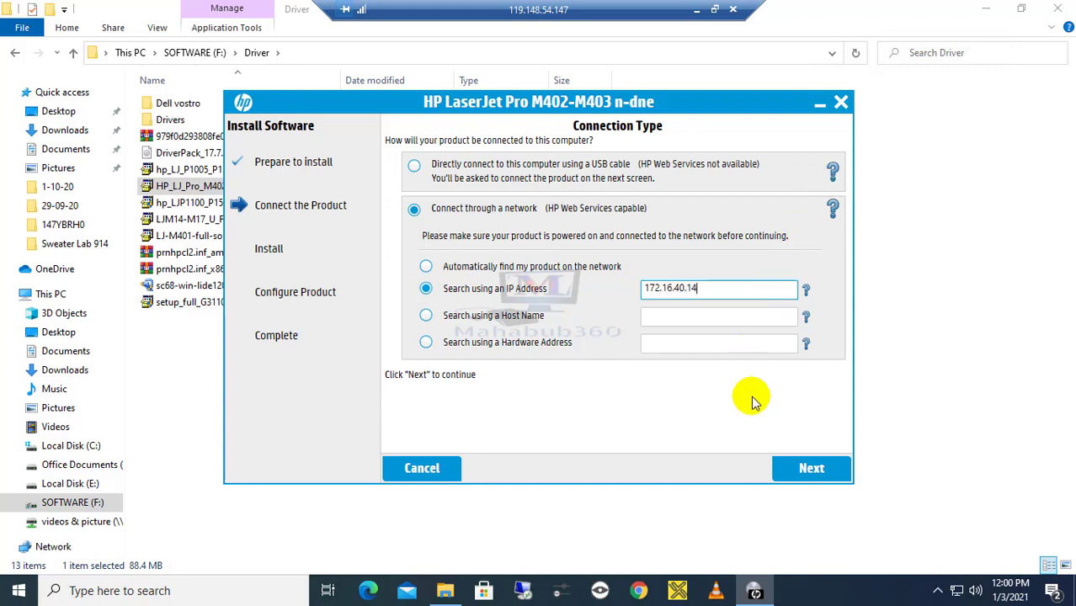
{"action": "left_click", "coordinate": [810, 470]}
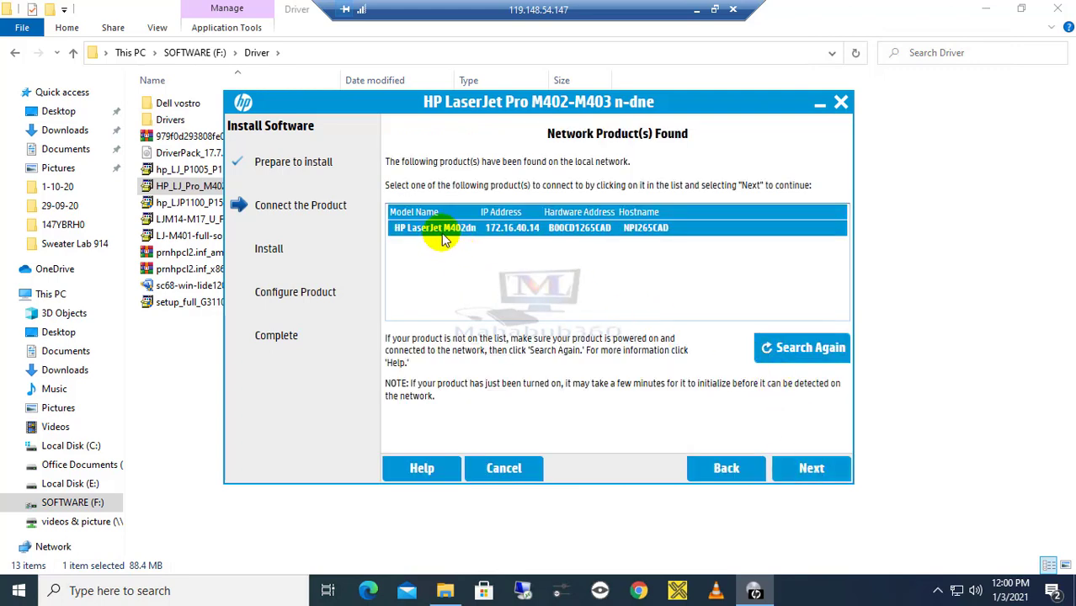
{"action": "left_click", "coordinate": [501, 231]}
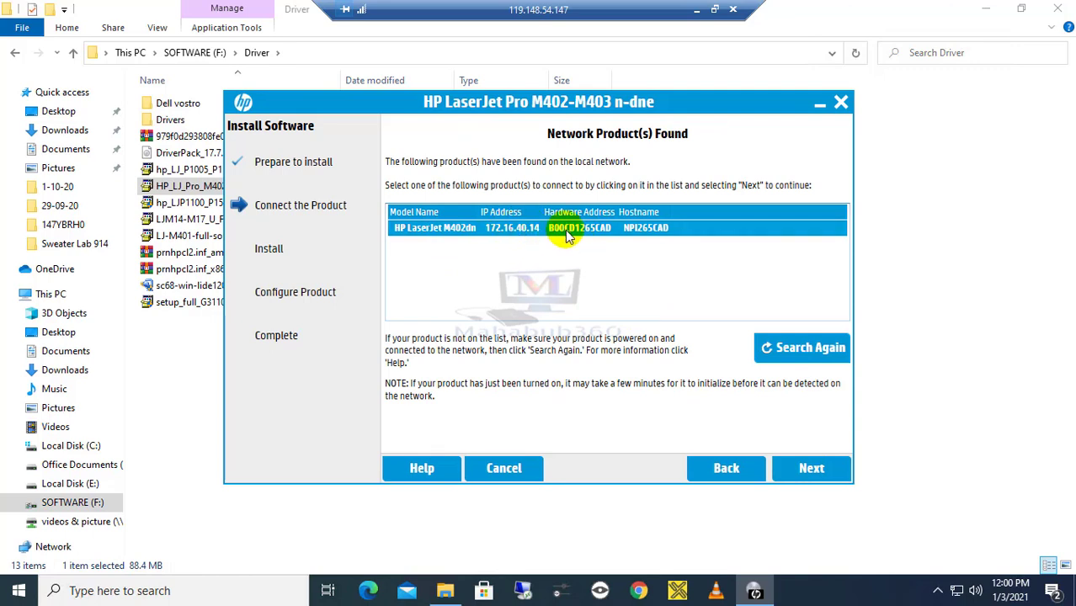
Try searching for the product with a different IP address in the 172.16.50 range, and return to the search options.
{"action": "left_click", "coordinate": [720, 468]}
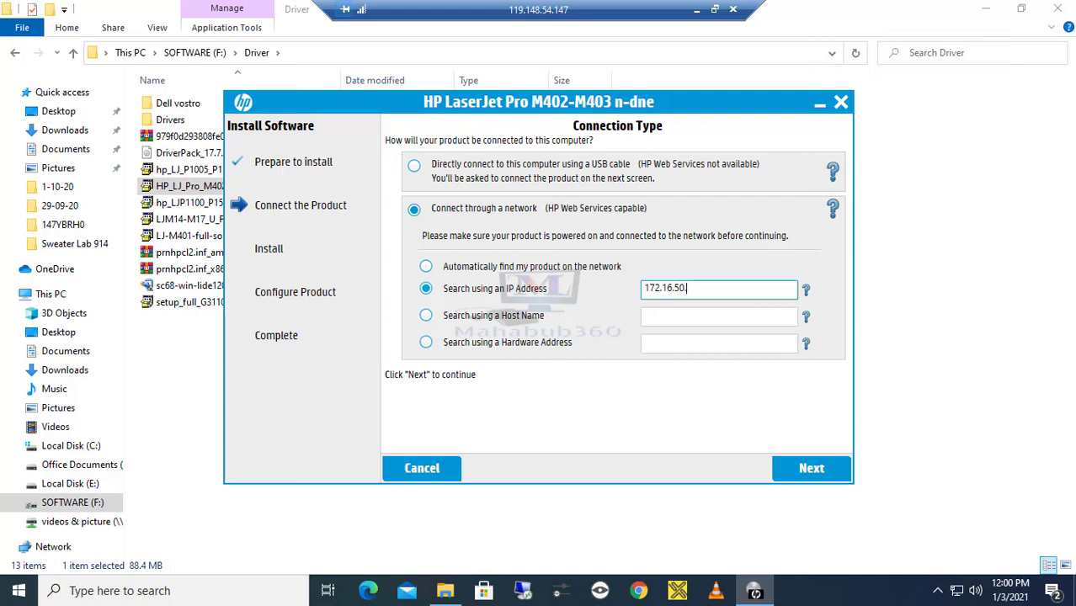
{"action": "left_click", "coordinate": [807, 471]}
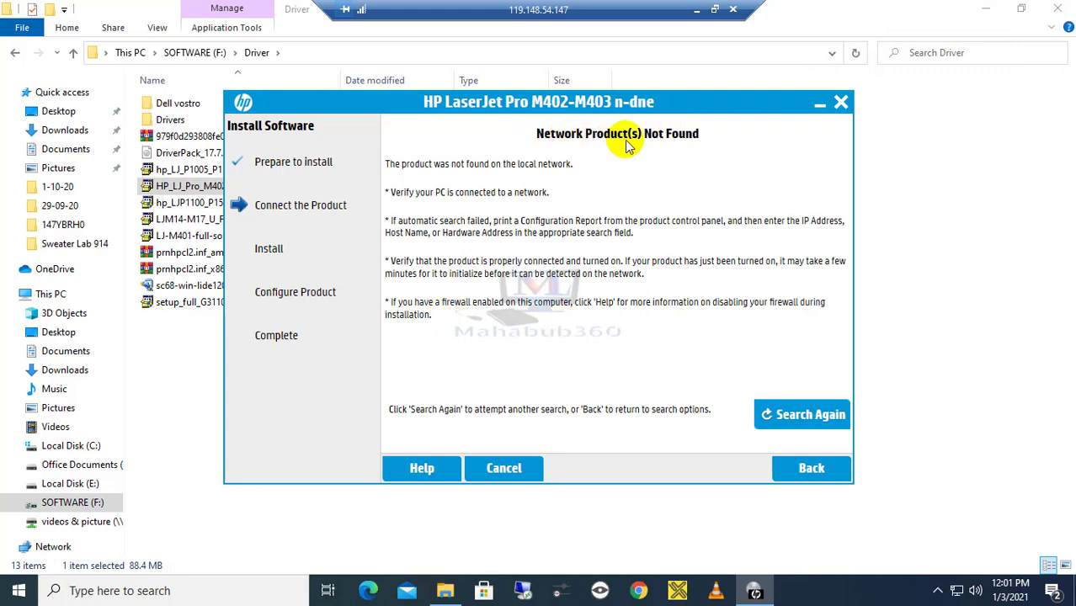
{"action": "left_click", "coordinate": [811, 470]}
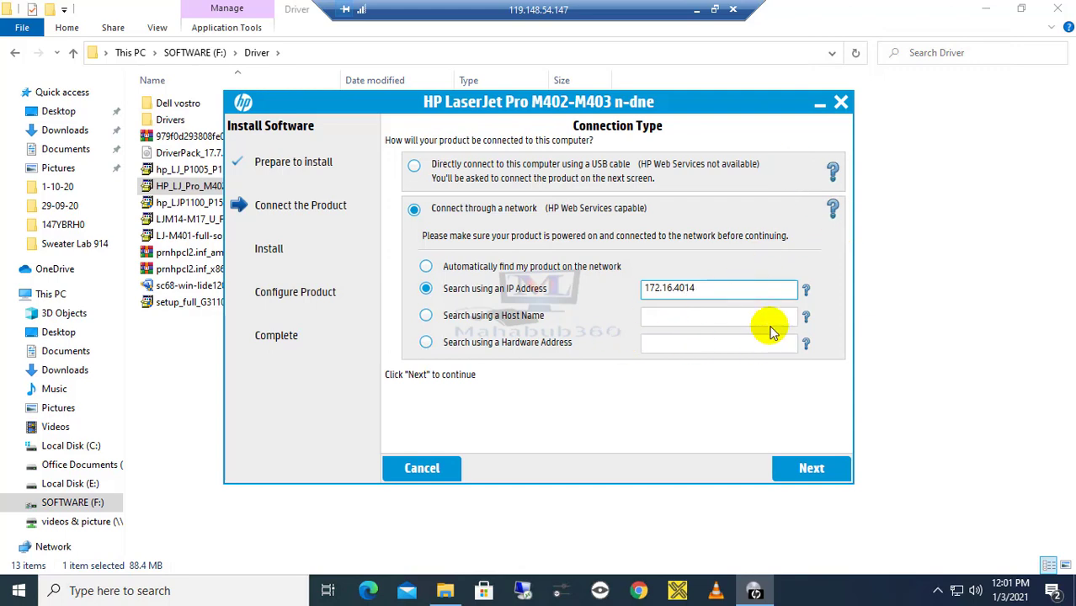
Correct the search IP address to 172.16.40.14, repeat the search and select the HP LaserJet M402dn.
{"action": "left_click", "coordinate": [815, 299]}
{"action": "type", "text": "."}
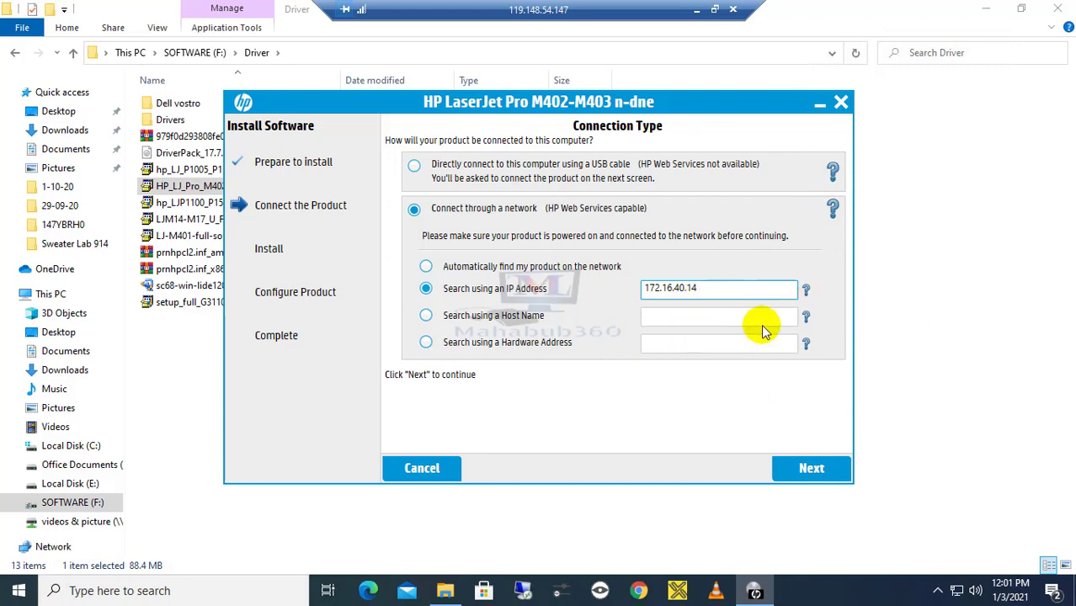
{"action": "left_click", "coordinate": [805, 472]}
{"action": "left_click", "coordinate": [593, 229]}
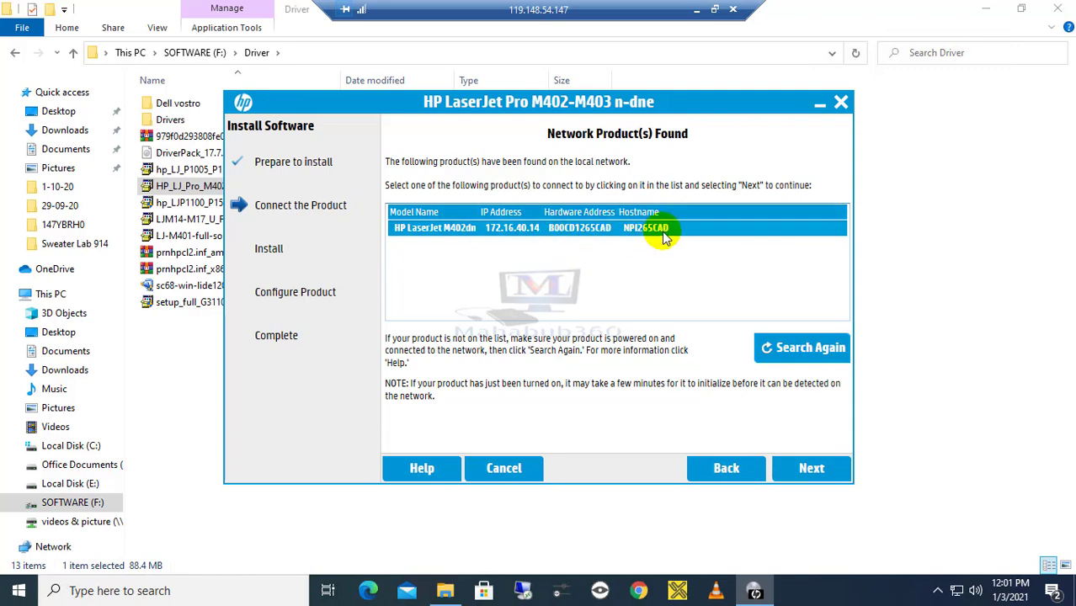
Open Devices and Printers through Control Panel, shrink its window over the installer and look through the installed printers.
{"action": "left_click", "coordinate": [108, 592]}
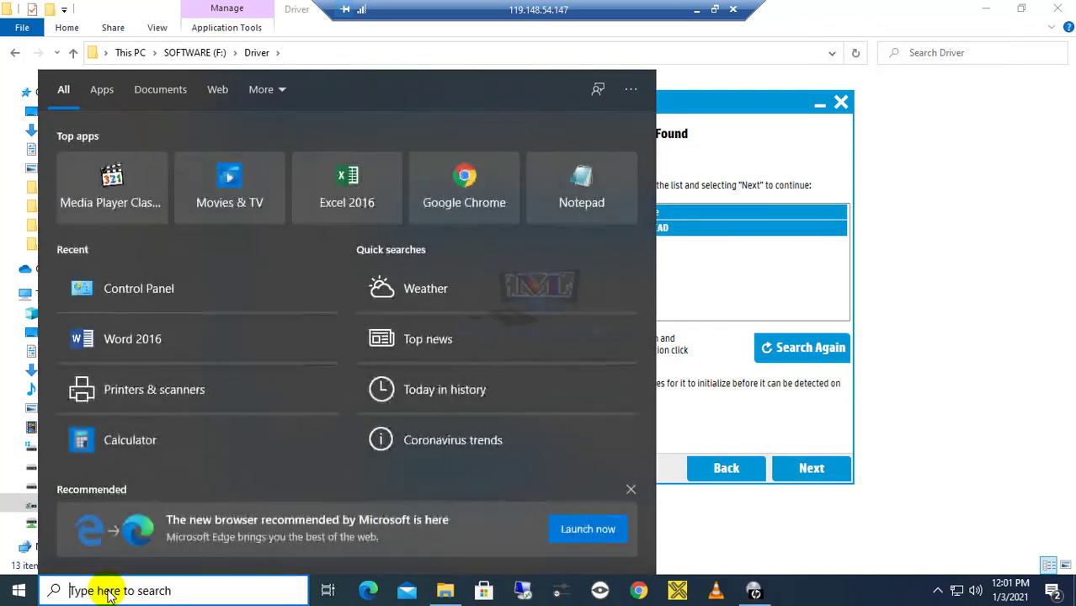
{"action": "type", "text": "con"}
{"action": "left_click", "coordinate": [88, 158]}
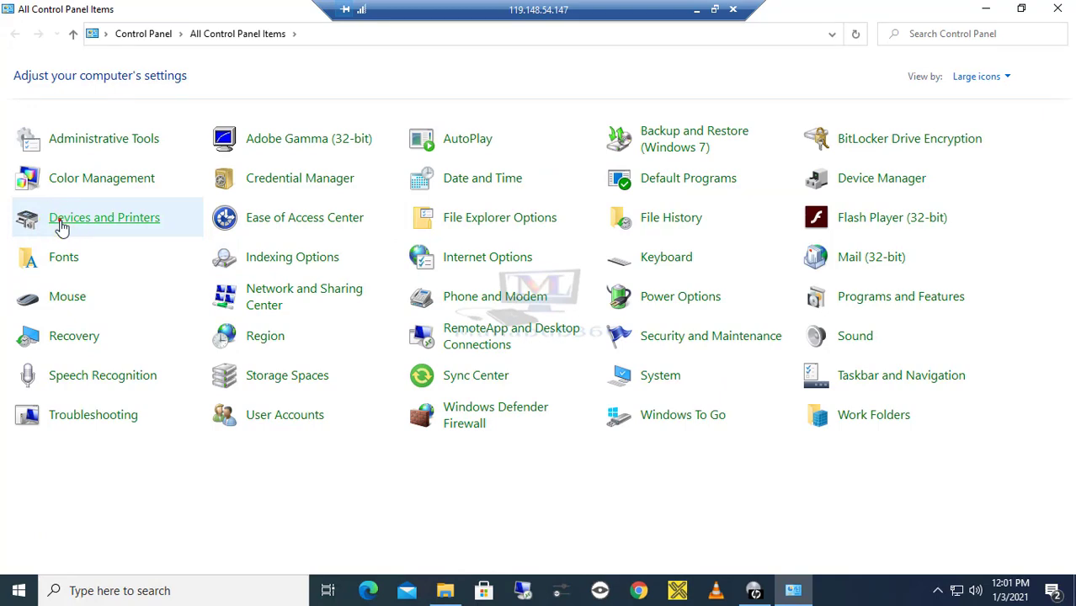
{"action": "left_click", "coordinate": [61, 220]}
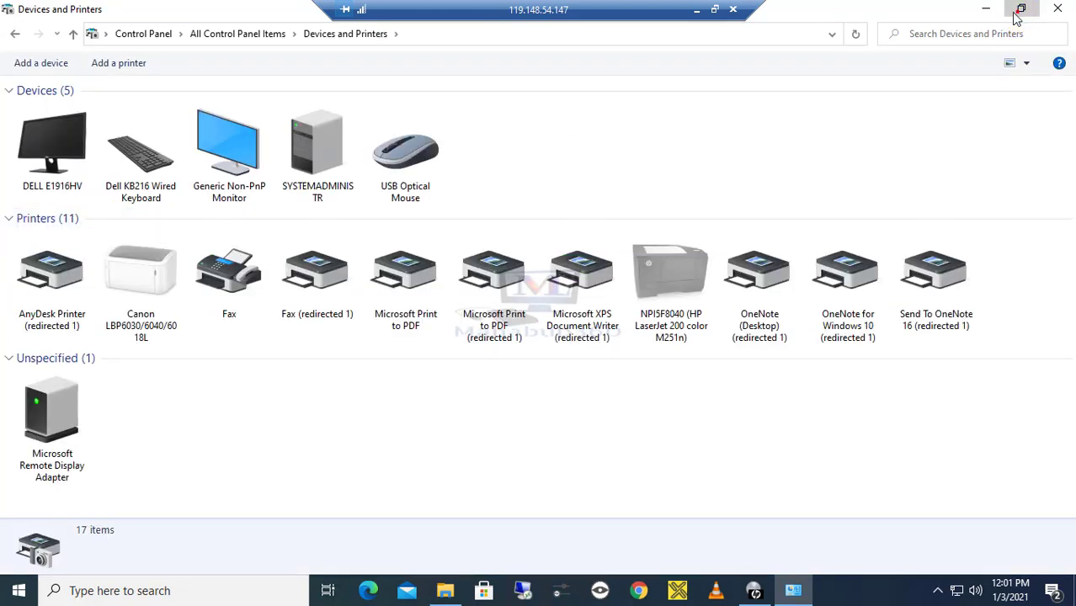
{"action": "left_click", "coordinate": [1020, 8]}
{"action": "left_click_drag", "start_coordinate": [841, 60], "coordinate": [733, 89]}
{"action": "scroll", "coordinate": [800, 284], "scroll_direction": "down", "scroll_amount": 3}
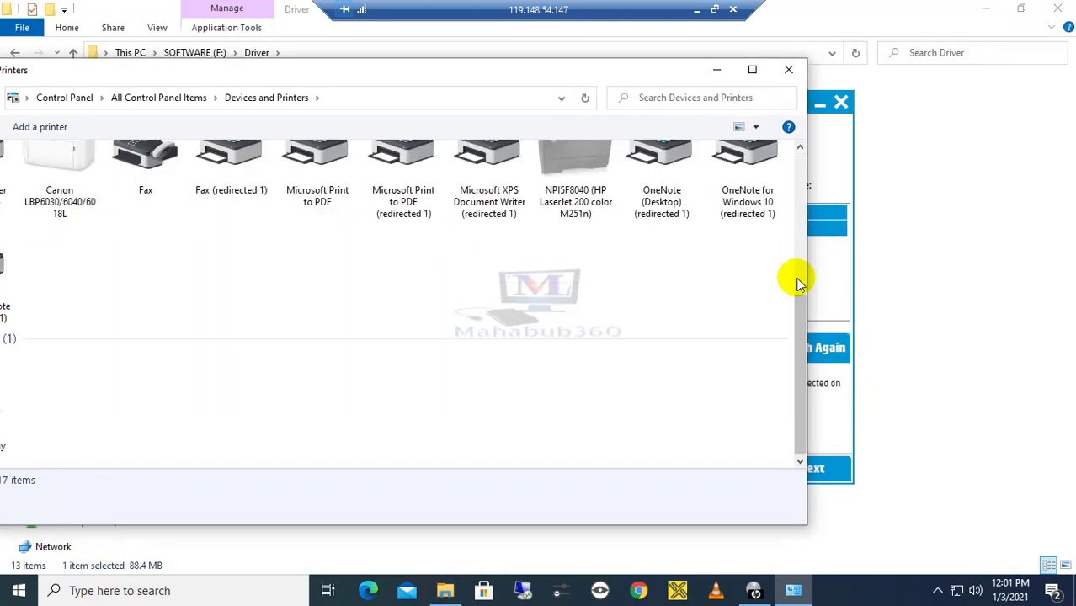
Arrange the HP installer and Devices and Printers windows side by side and start installing software for the selected HP LaserJet M402dn.
{"action": "scroll", "coordinate": [800, 284], "scroll_direction": "up", "scroll_amount": 3}
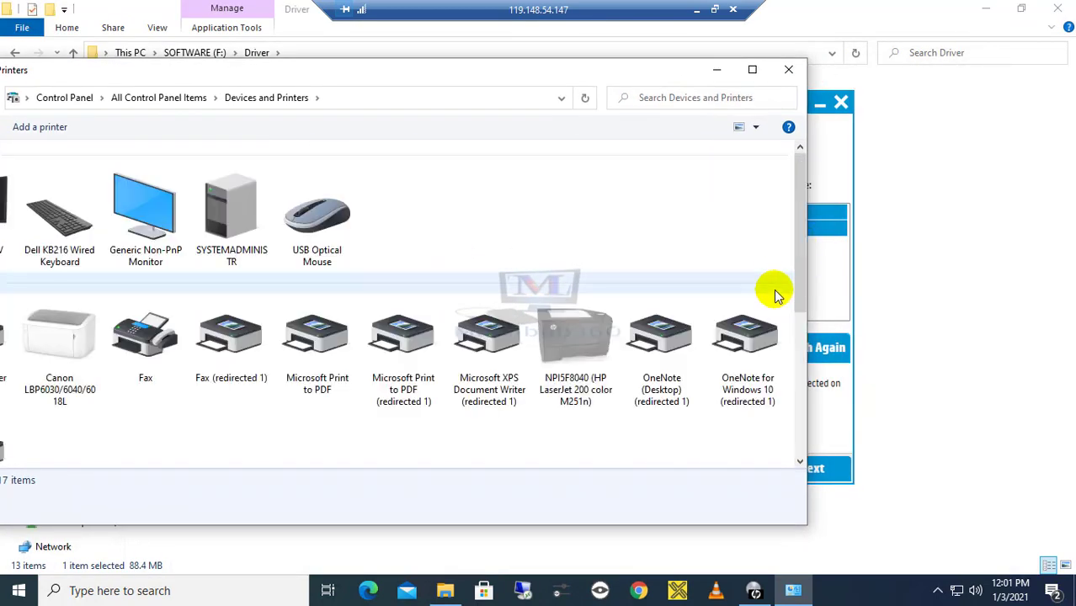
{"action": "left_click", "coordinate": [821, 129]}
{"action": "left_click_drag", "start_coordinate": [724, 110], "coordinate": [932, 102]}
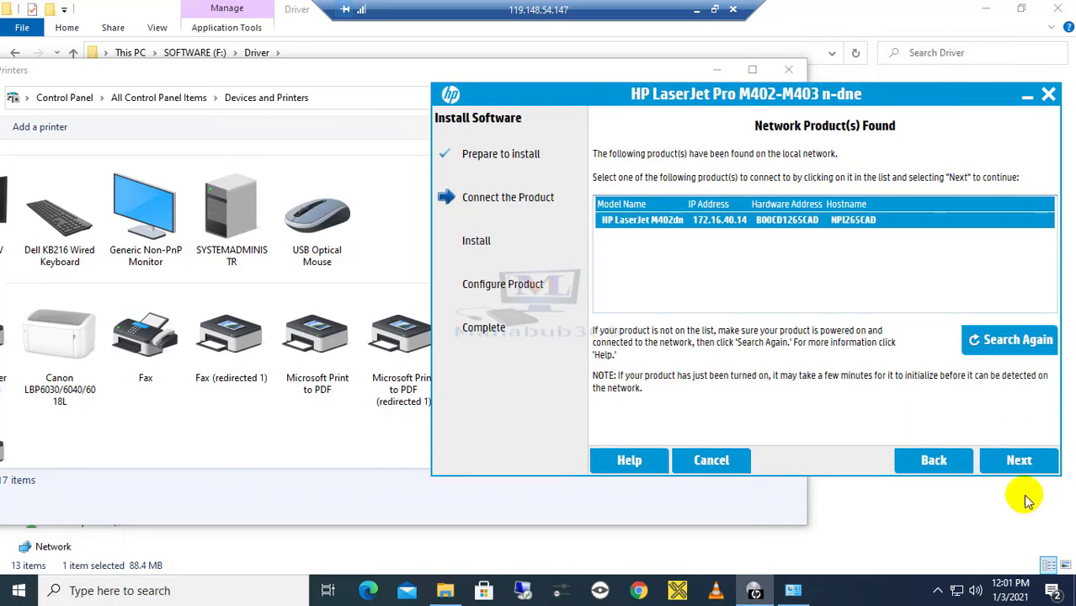
{"action": "left_click", "coordinate": [401, 93]}
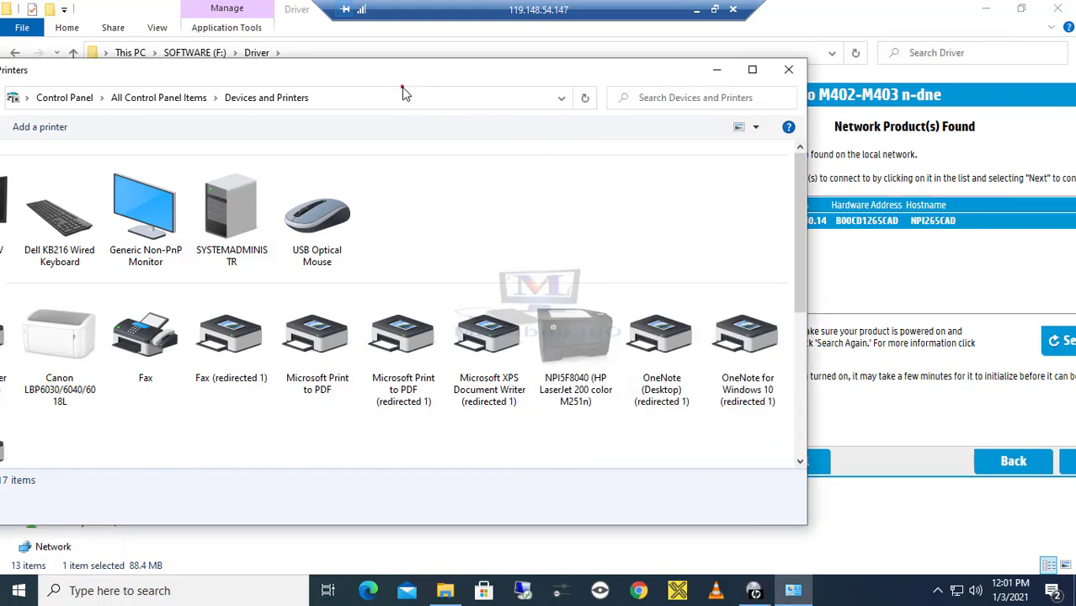
{"action": "double_click", "coordinate": [798, 523]}
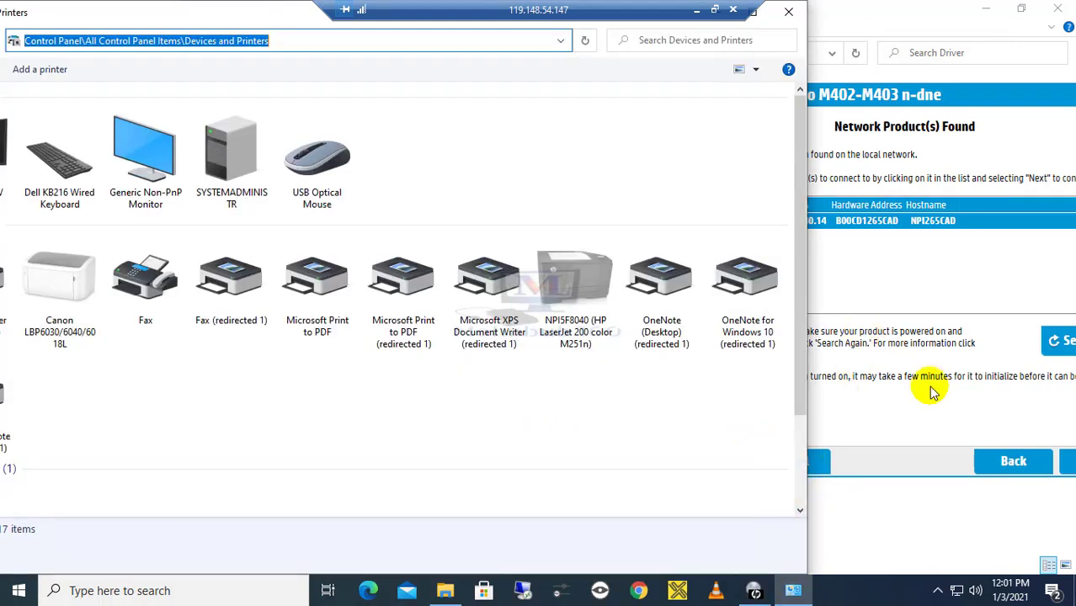
{"action": "left_click", "coordinate": [967, 414]}
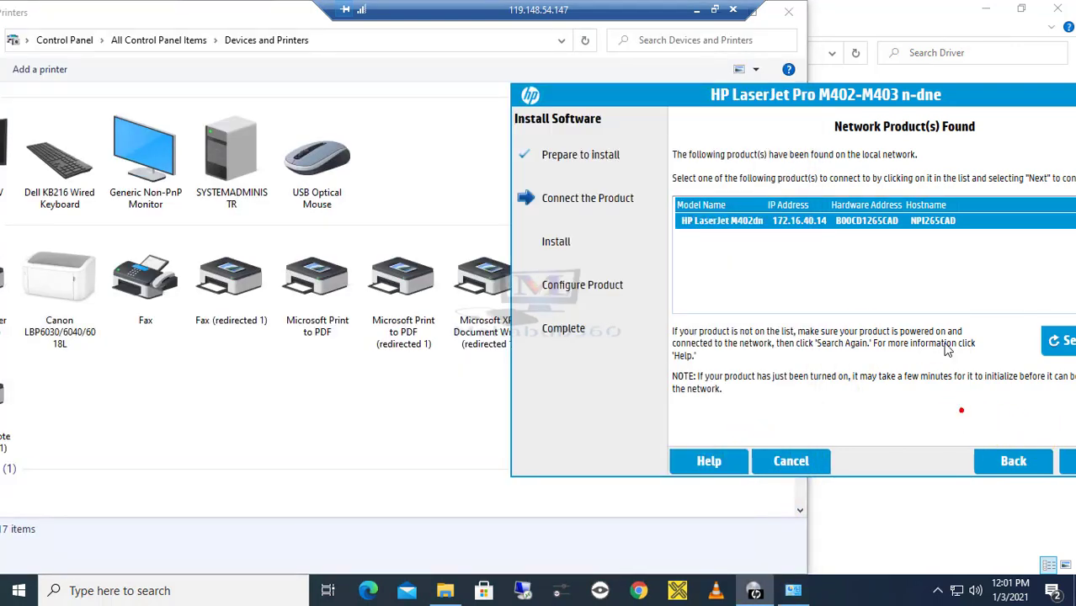
{"action": "left_click", "coordinate": [938, 91]}
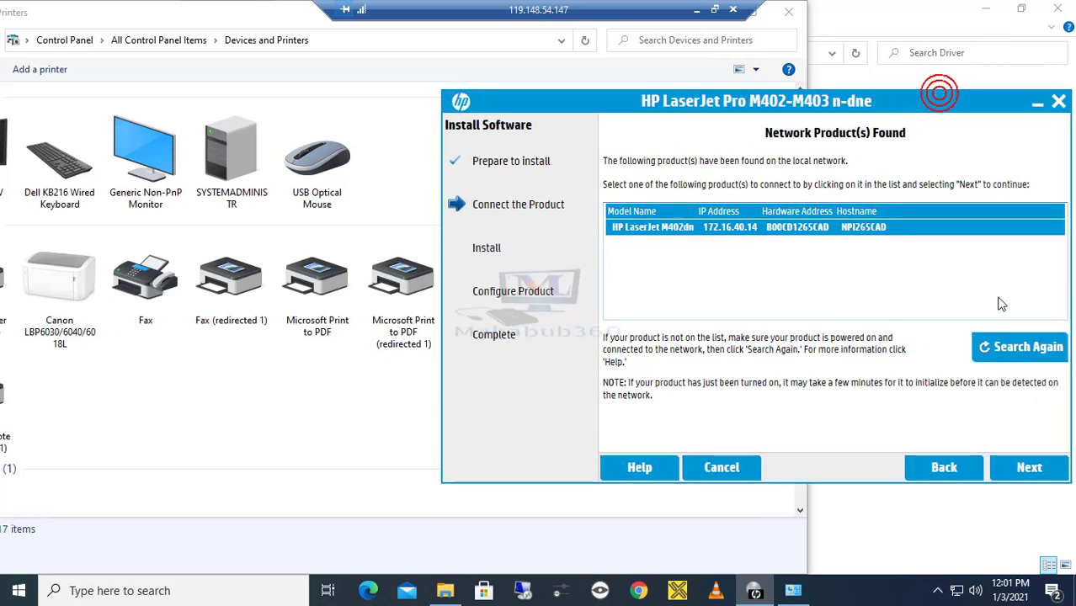
{"action": "left_click", "coordinate": [1028, 469]}
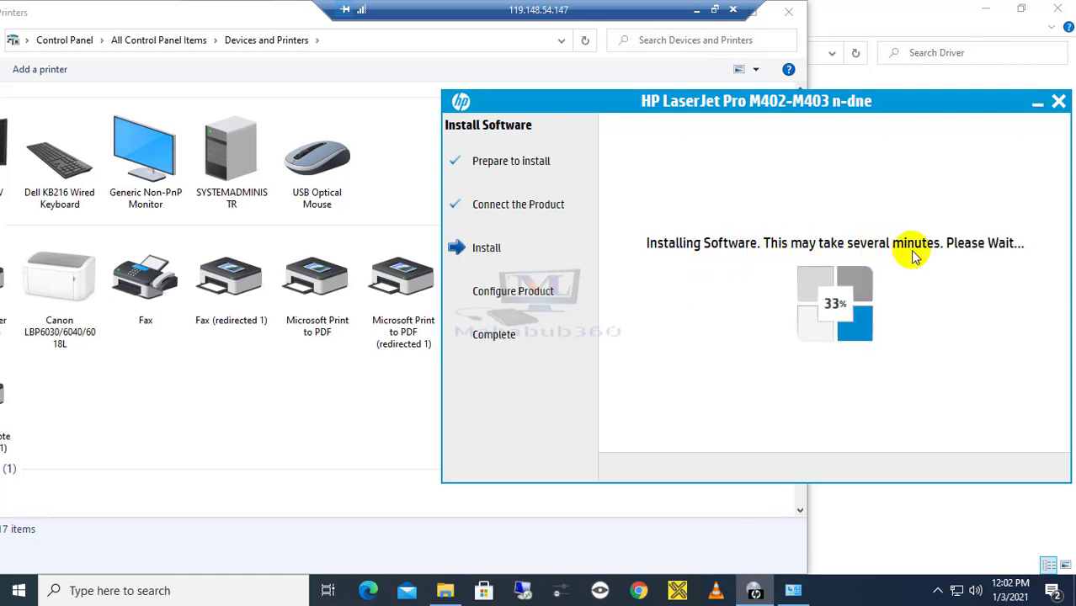
Check the status of the HP LaserJet Pro M402-M403 n-dne PCL 6 in Devices and Printers while the software installs.
{"action": "left_click_drag", "start_coordinate": [678, 100], "coordinate": [792, 76]}
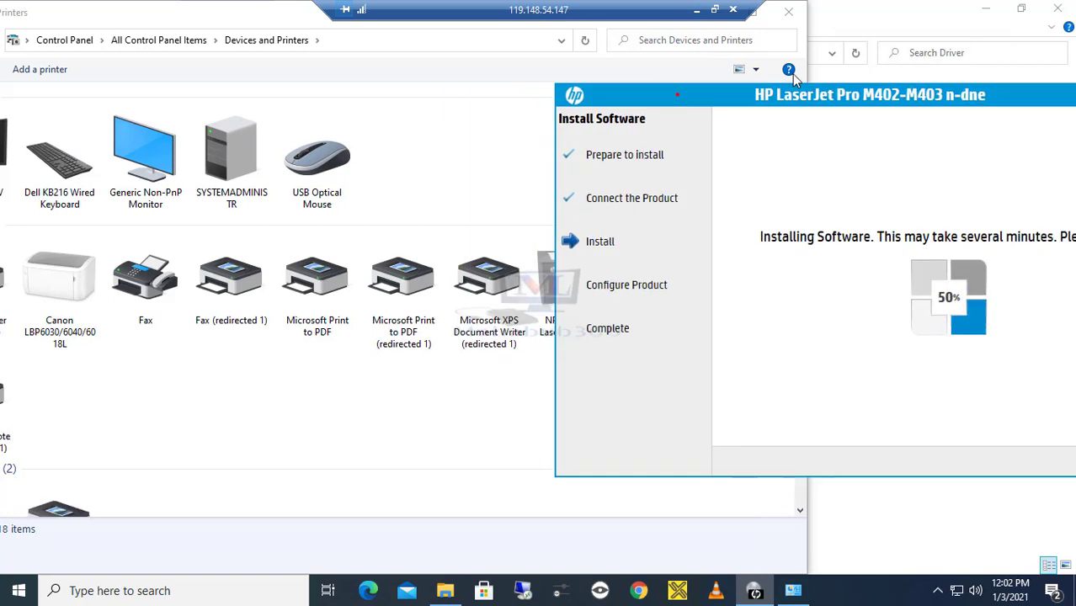
{"action": "left_click", "coordinate": [201, 409]}
{"action": "scroll", "coordinate": [210, 438], "scroll_direction": "down", "scroll_amount": 2}
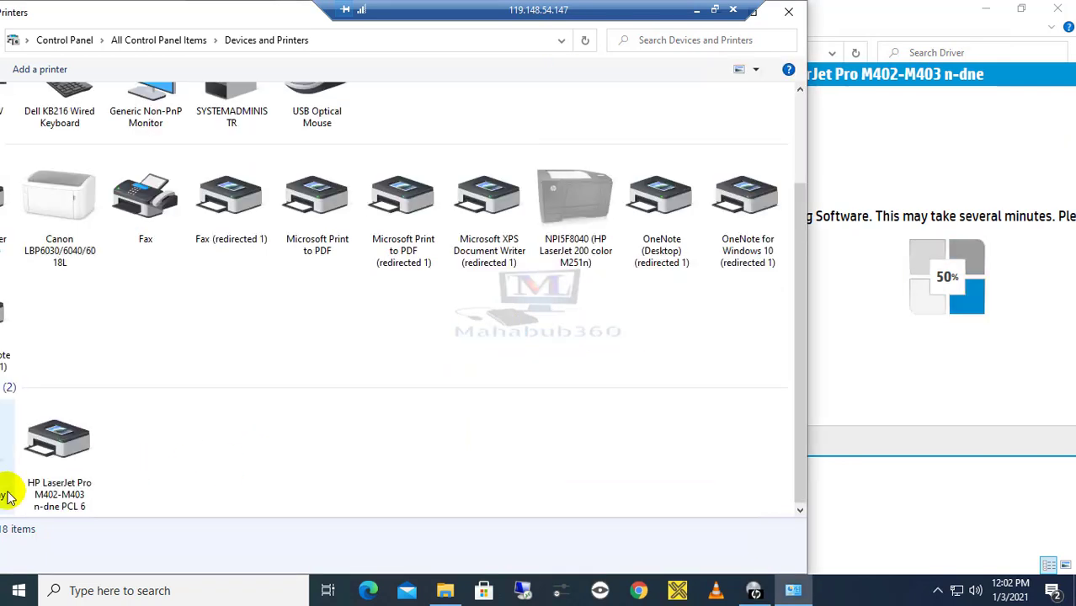
{"action": "left_click", "coordinate": [76, 487]}
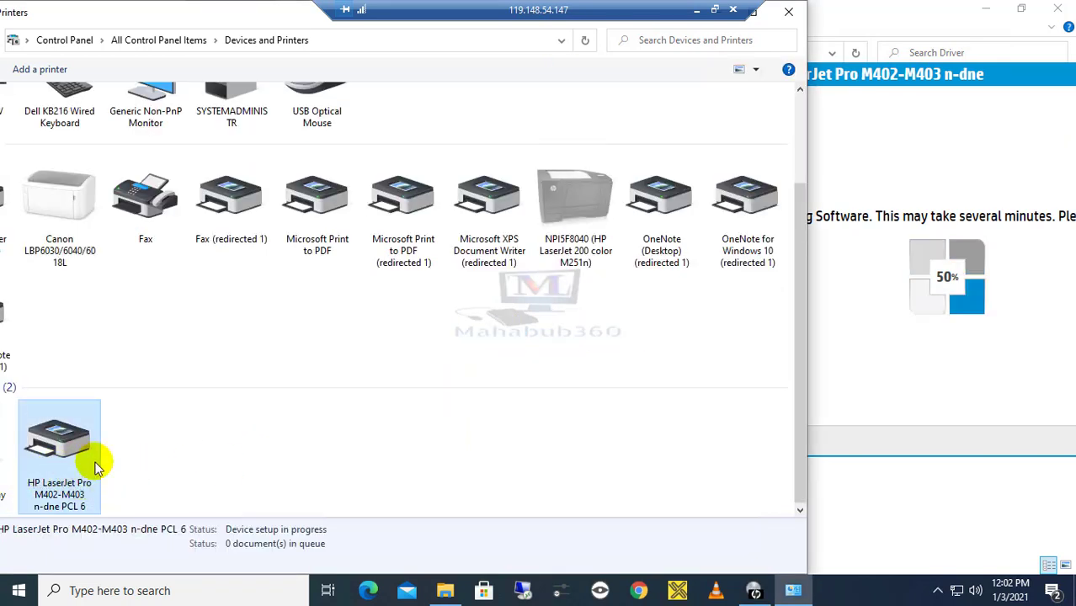
{"action": "left_click", "coordinate": [911, 378]}
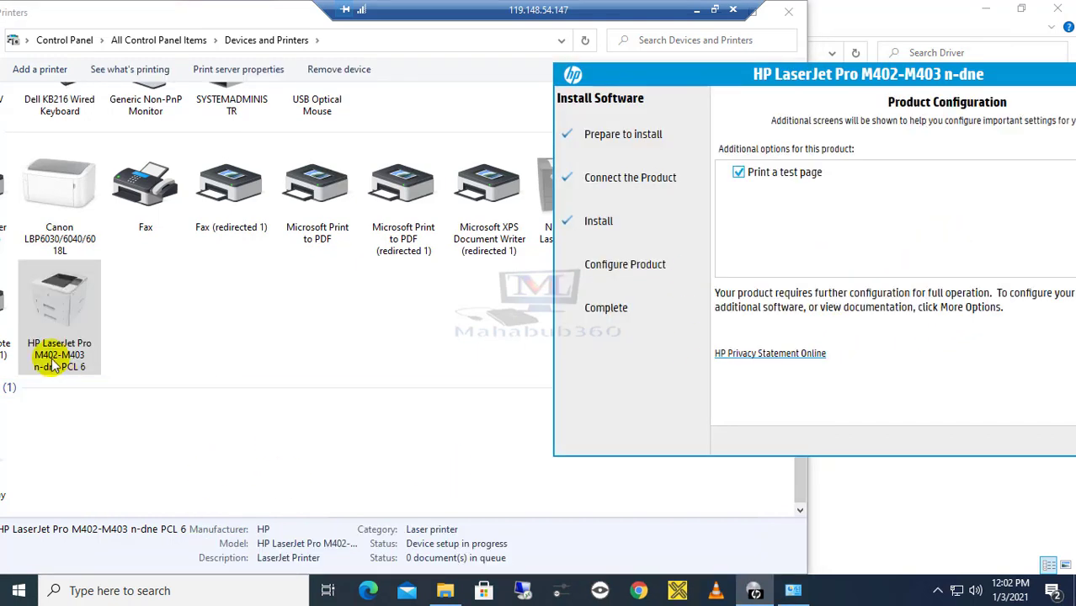
{"action": "left_click", "coordinate": [74, 322]}
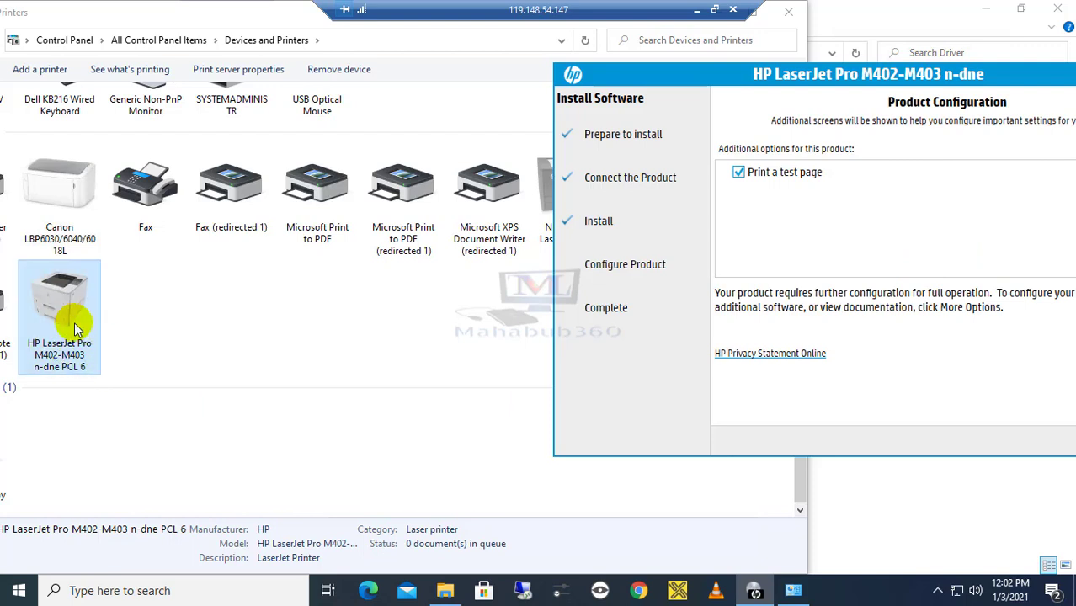
Continue the product configuration with test page printing enabled and no proxy server required, and exit the proxy settings warning.
{"action": "left_click", "coordinate": [927, 82]}
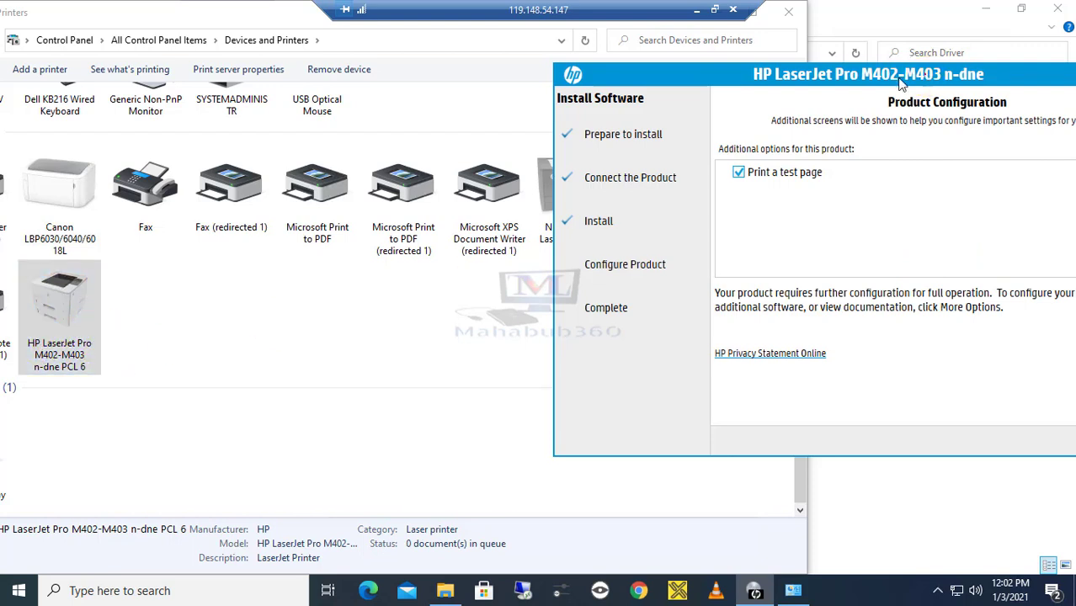
{"action": "left_click_drag", "start_coordinate": [901, 82], "coordinate": [715, 86]}
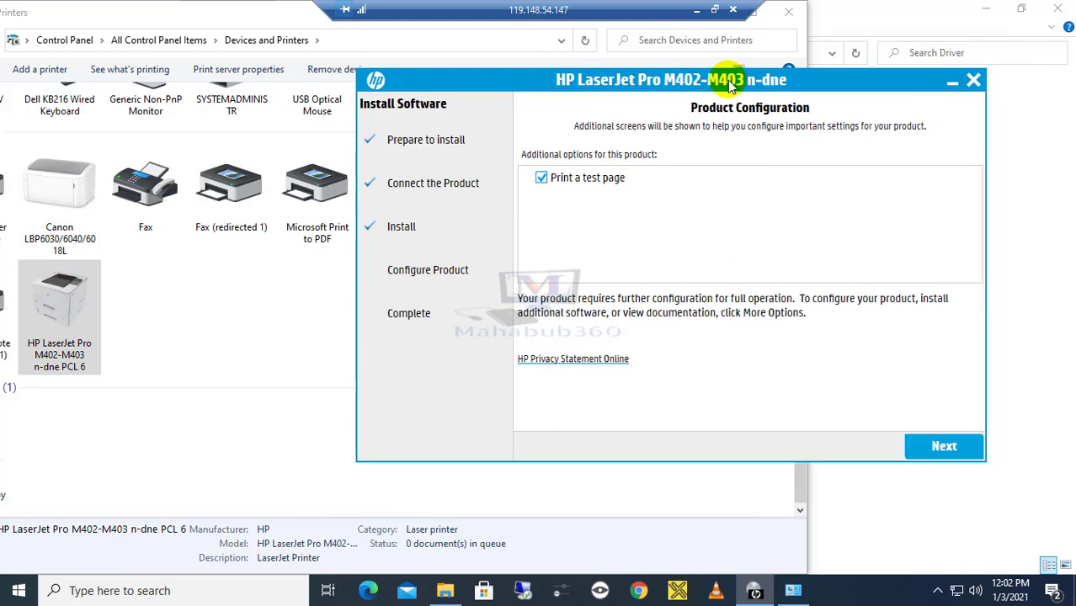
{"action": "left_click", "coordinate": [947, 449]}
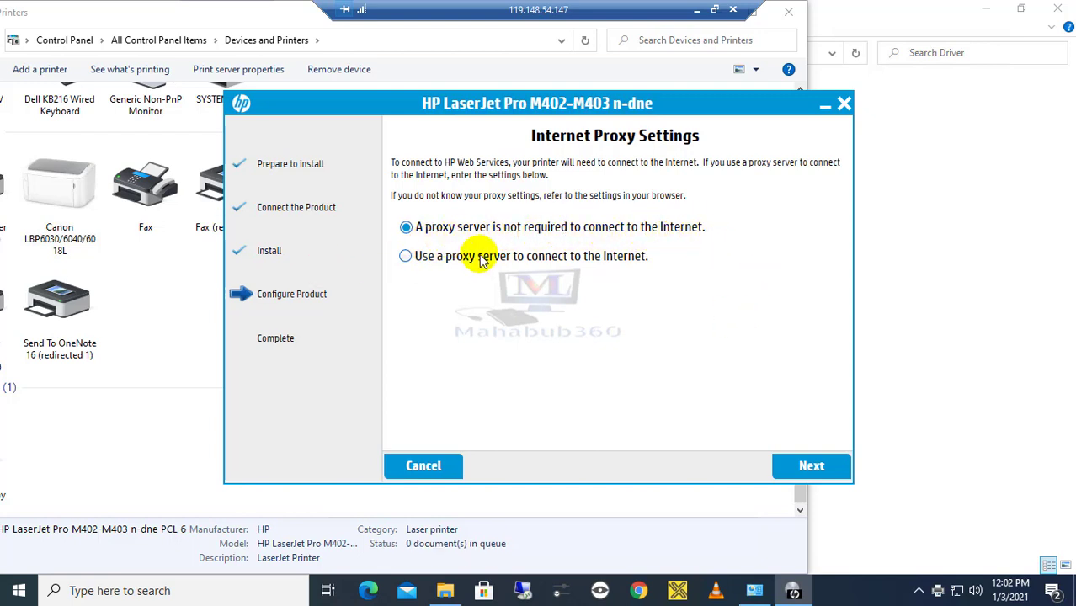
{"action": "left_click", "coordinate": [790, 470]}
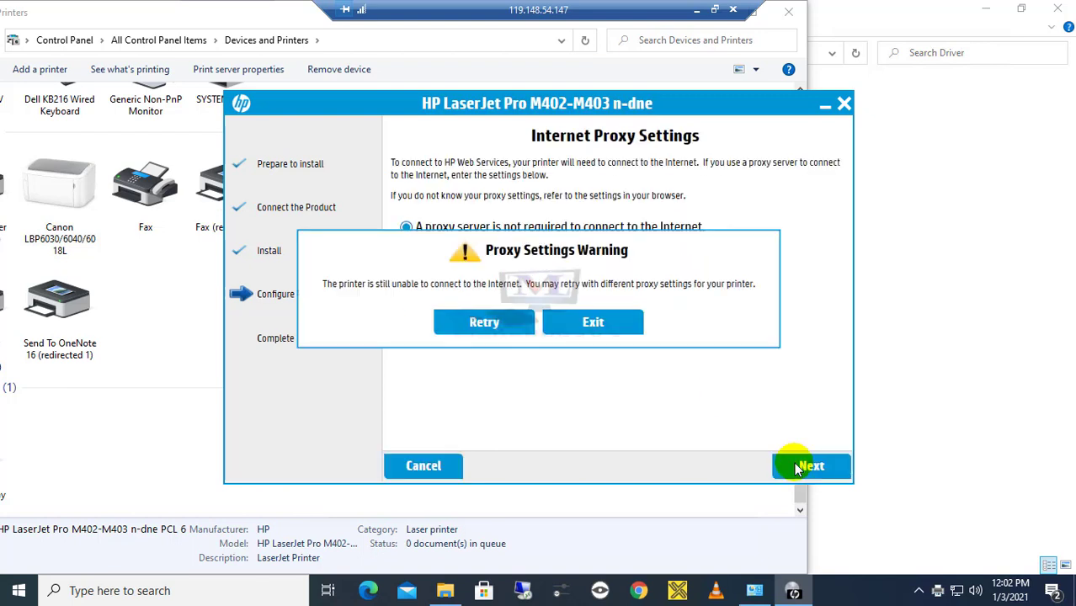
{"action": "left_click", "coordinate": [590, 321]}
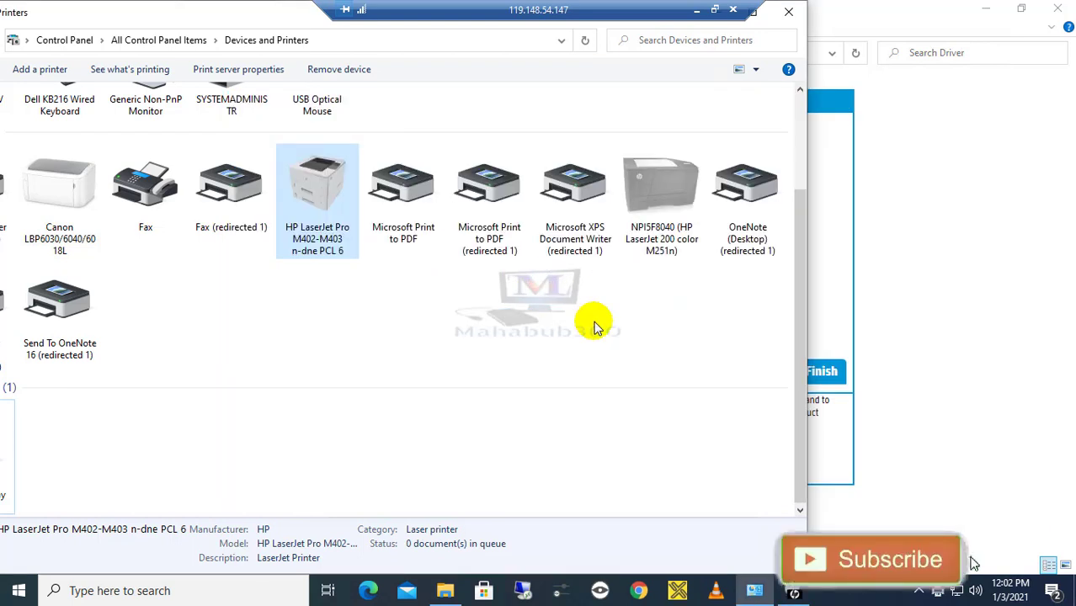
Finish the HP installer with HP Connected and product registration enabled, and close the browser window it opens.
{"action": "left_click", "coordinate": [817, 265]}
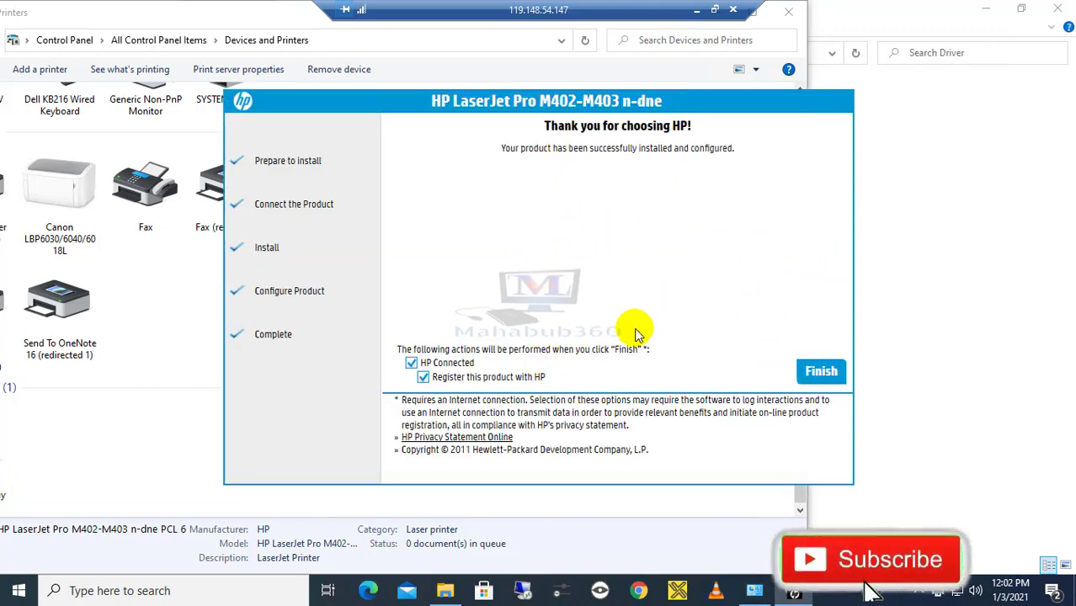
{"action": "left_click", "coordinate": [822, 372]}
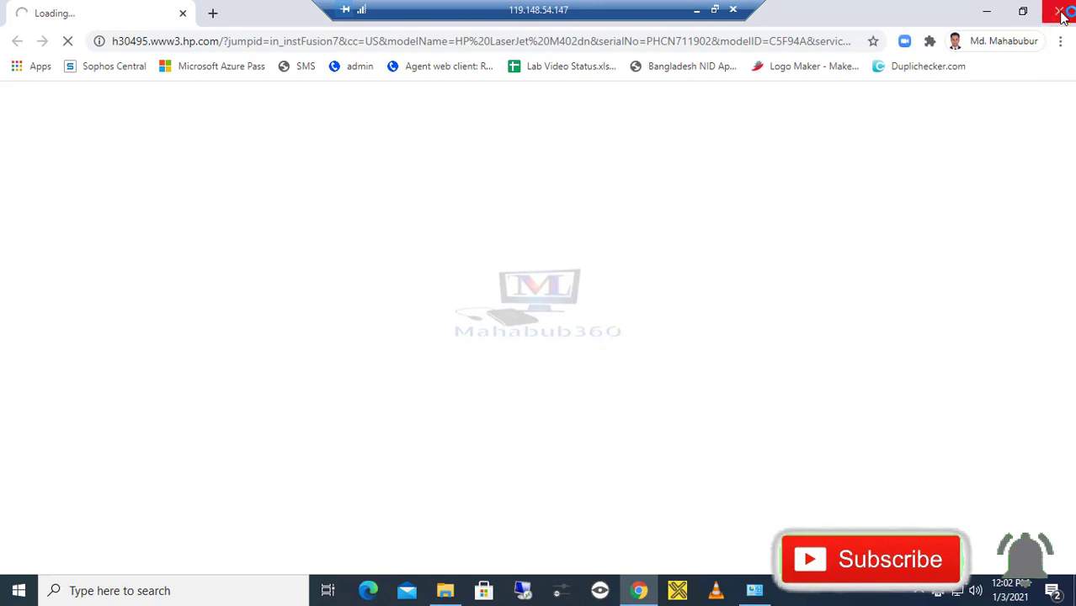
{"action": "left_click", "coordinate": [1062, 17]}
{"action": "left_click", "coordinate": [466, 341]}
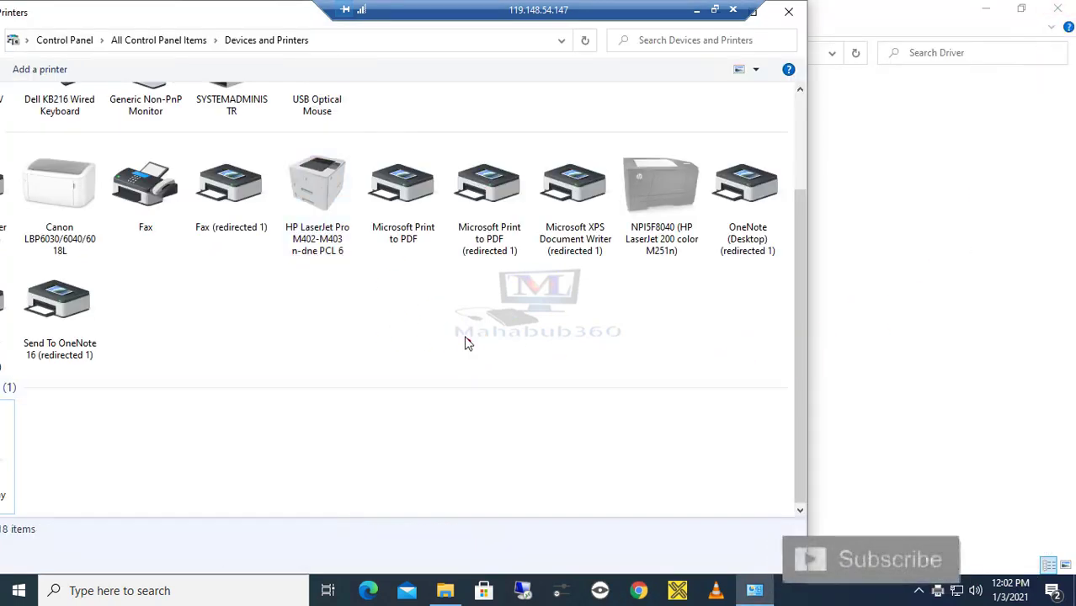
Examine the installed HP LaserJet Pro M402-M403 n-dne PCL 6 among the printers and close Devices and Printers.
{"action": "left_click", "coordinate": [328, 211]}
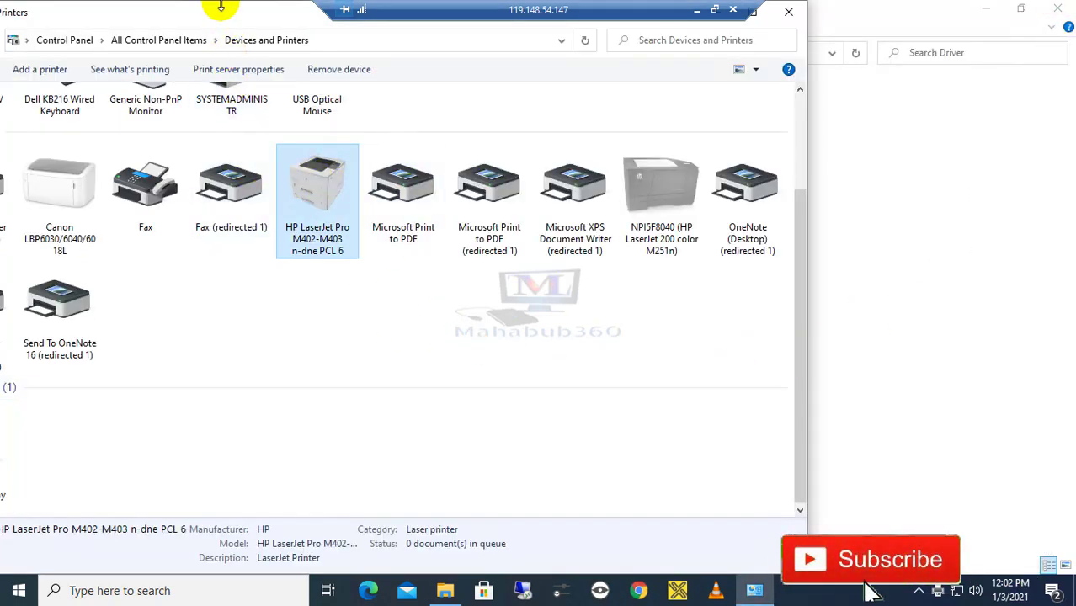
{"action": "left_click_drag", "start_coordinate": [220, 7], "coordinate": [674, 78]}
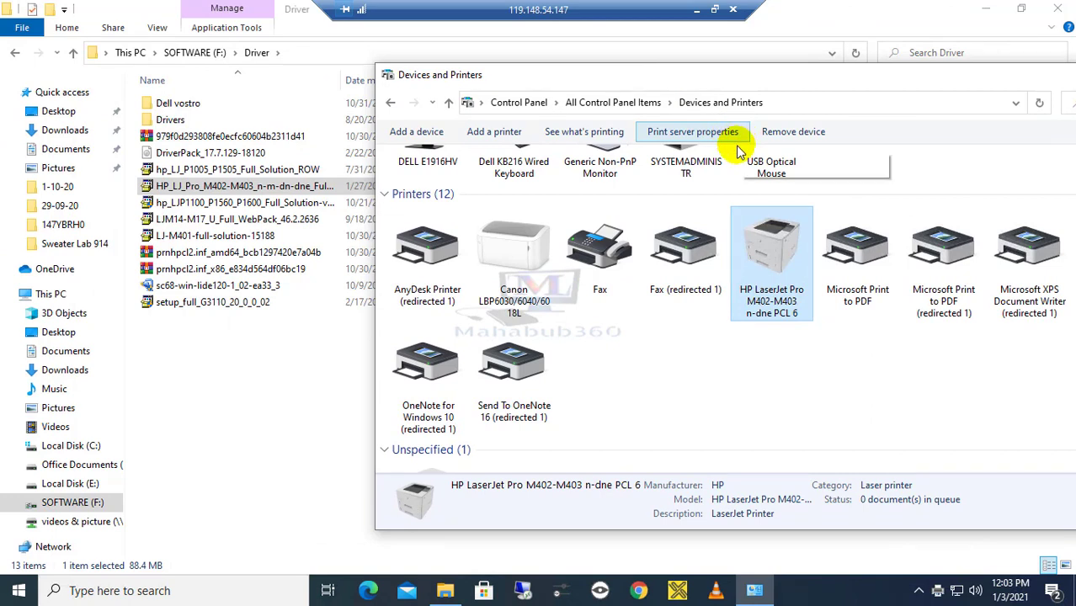
{"action": "left_click", "coordinate": [714, 376]}
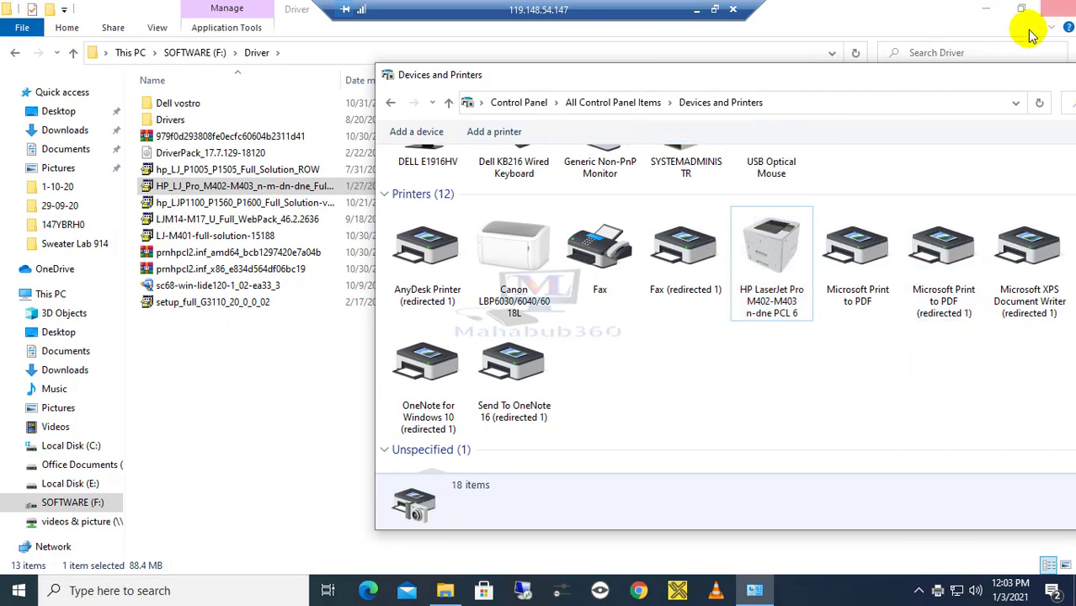
{"action": "left_click_drag", "start_coordinate": [985, 84], "coordinate": [728, 94]}
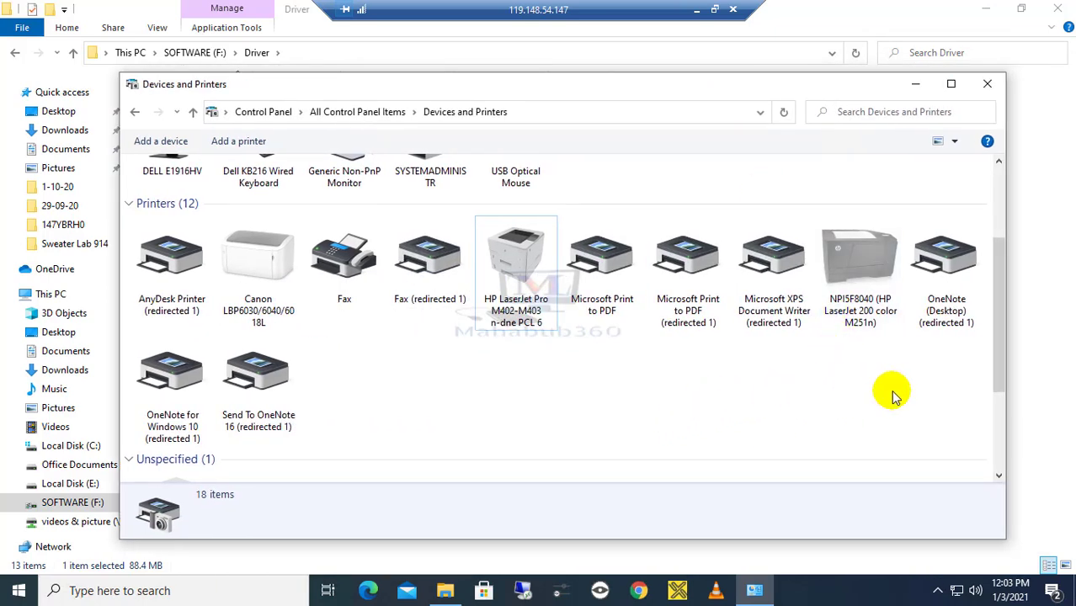
{"action": "left_click", "coordinate": [783, 434]}
{"action": "left_click", "coordinate": [814, 423]}
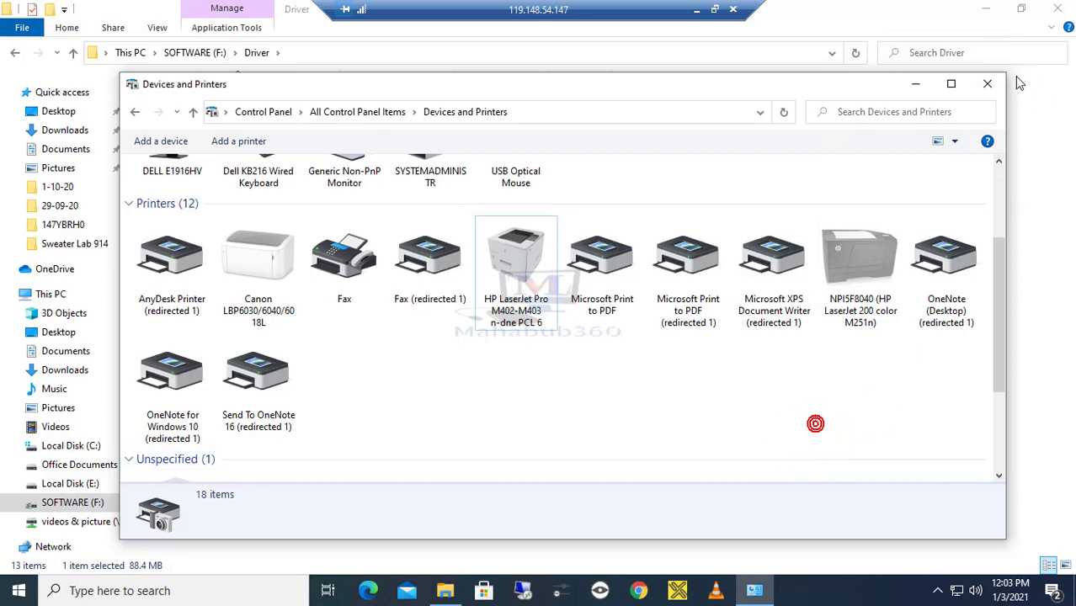
{"action": "left_click", "coordinate": [986, 85]}
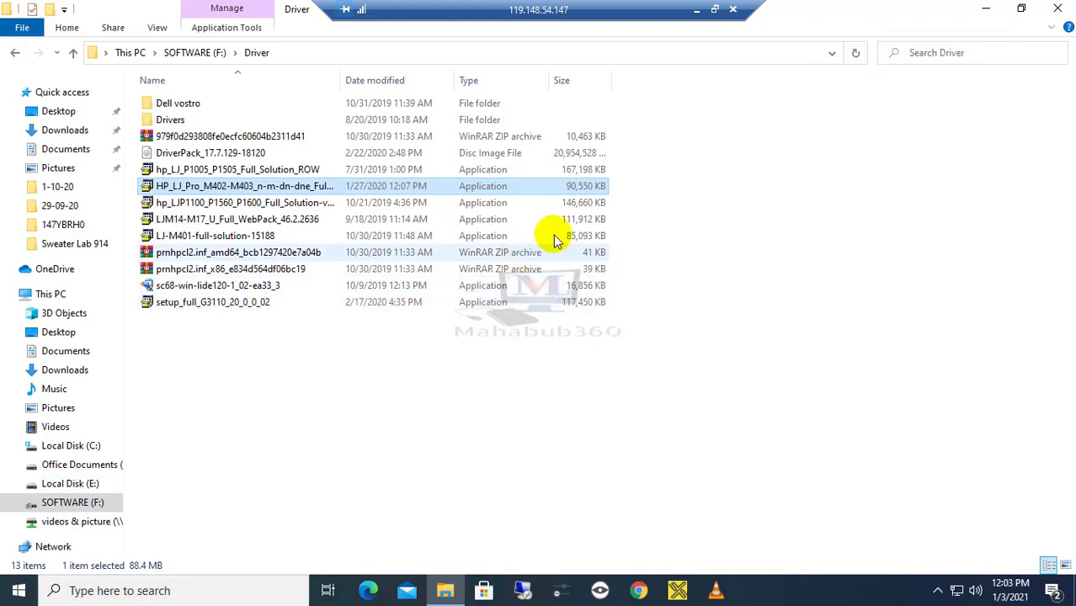
Close the remote desktop session and close the Network Printer IP.txt note without saving changes.
{"action": "left_click", "coordinate": [735, 13]}
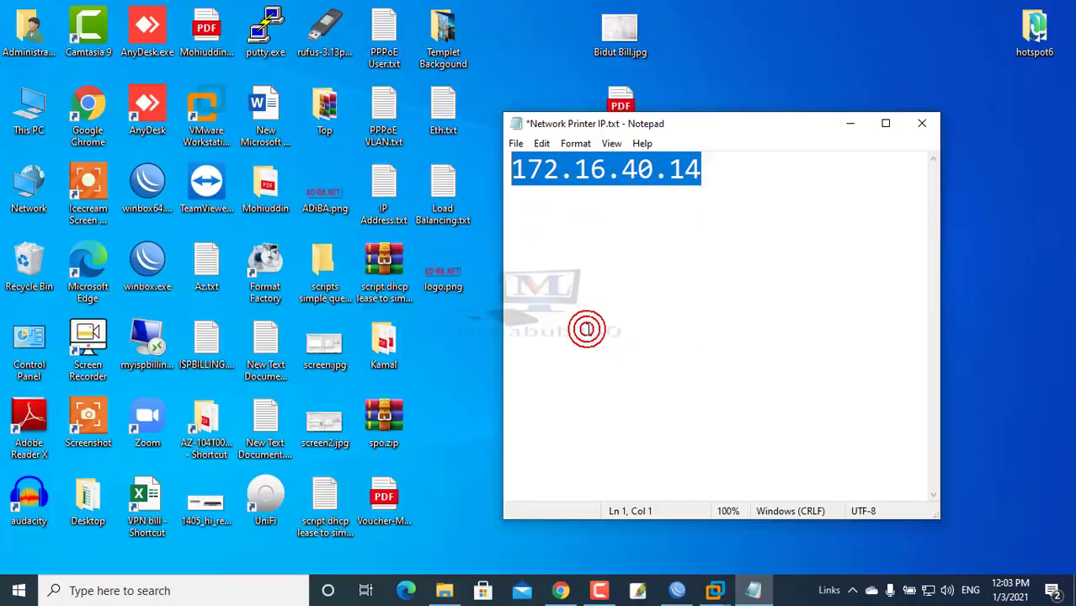
{"action": "left_click", "coordinate": [920, 126]}
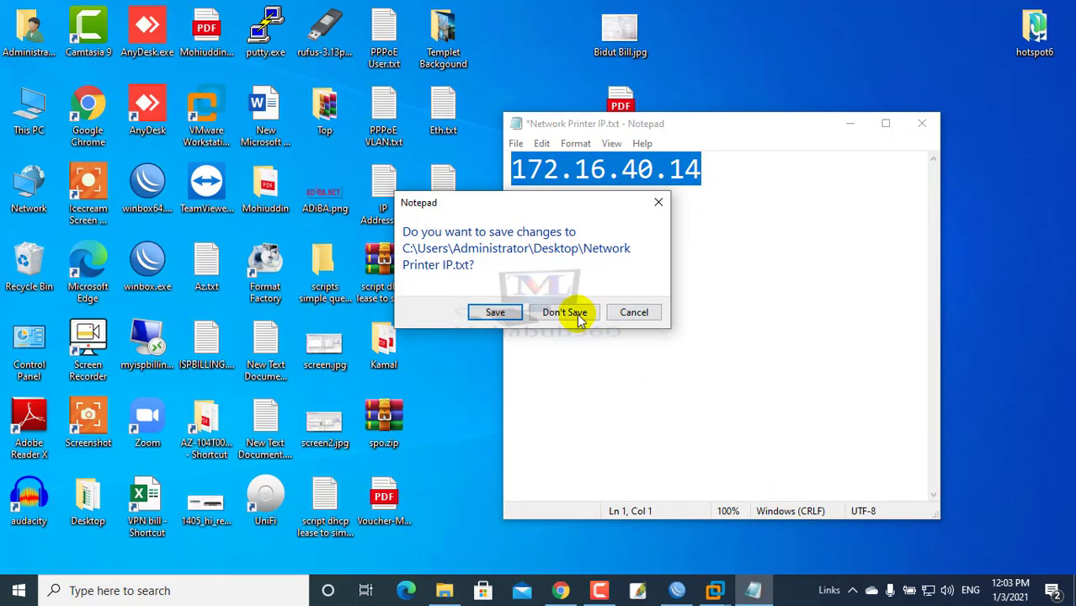
{"action": "left_click", "coordinate": [554, 313]}
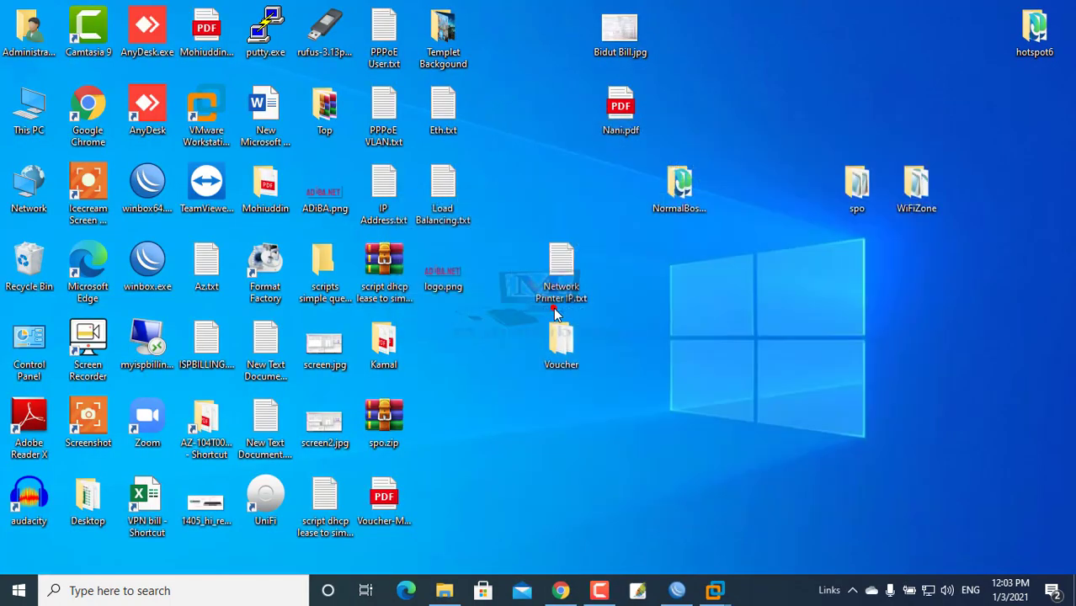
Switch to the Windows 10 virtual machine in VMware Workstation and refresh its desktop.
{"action": "left_click", "coordinate": [714, 593]}
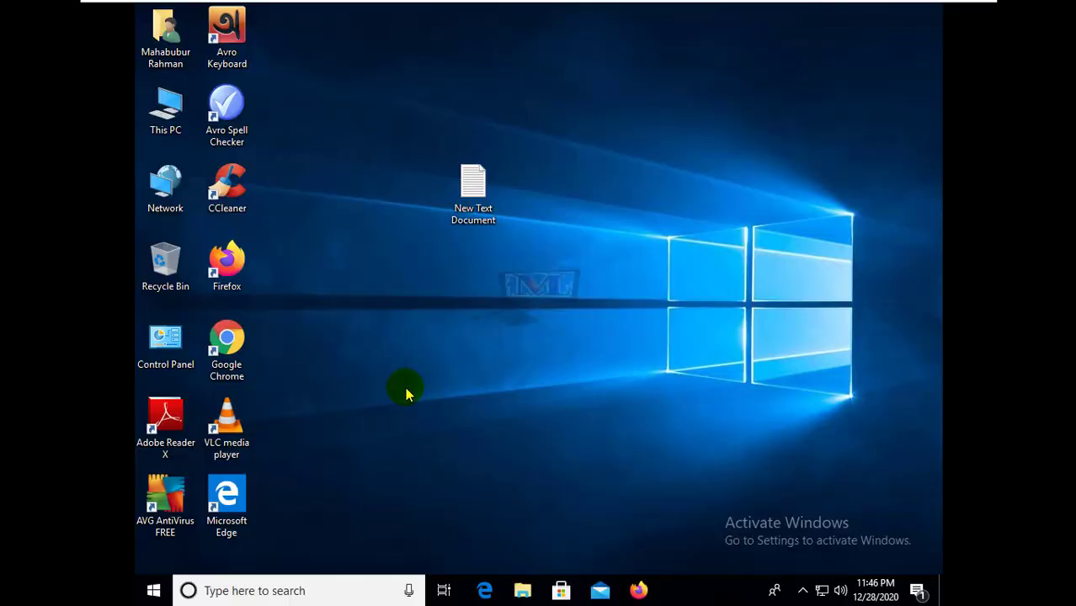
{"action": "right_click", "coordinate": [603, 352]}
{"action": "left_click", "coordinate": [649, 402]}
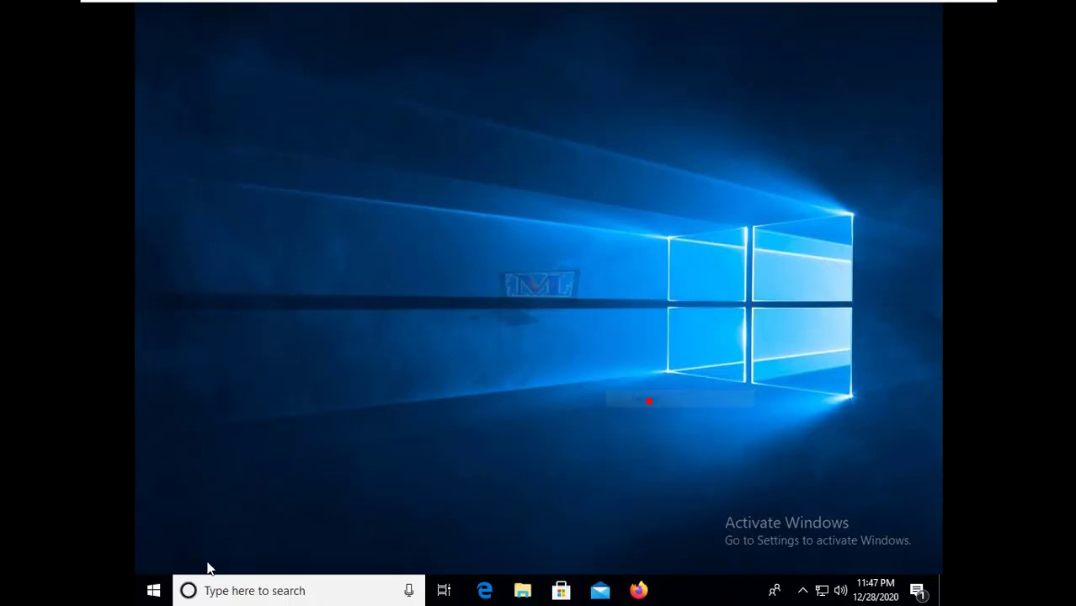
Search for Control Panel in the virtual machine, open it and maximize its window.
{"action": "mouse_move", "coordinate": [384, 23]}
{"action": "key", "text": "super"}
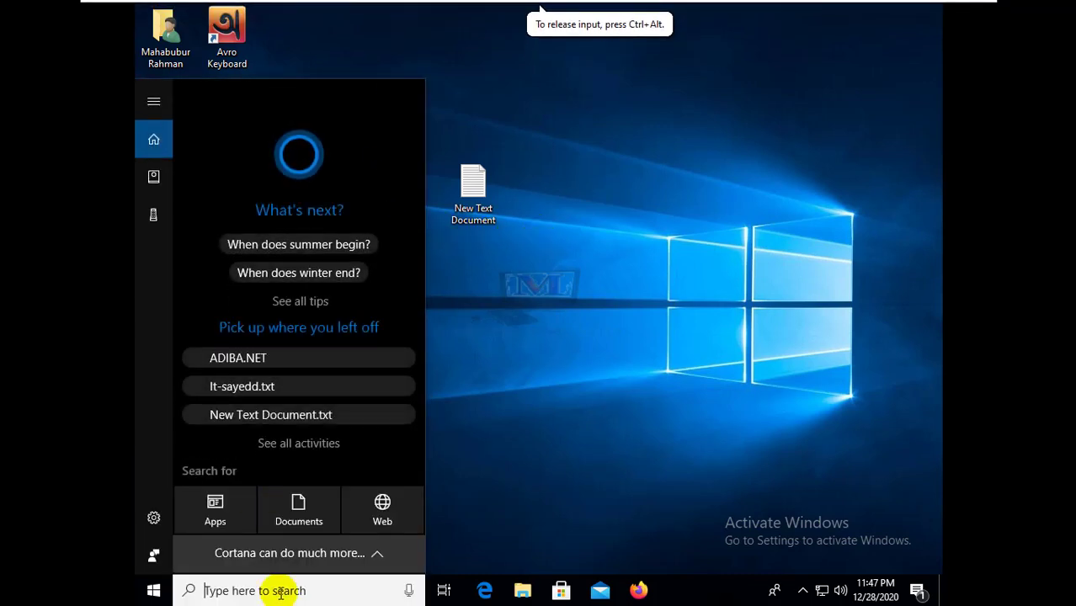
{"action": "type", "text": "control"}
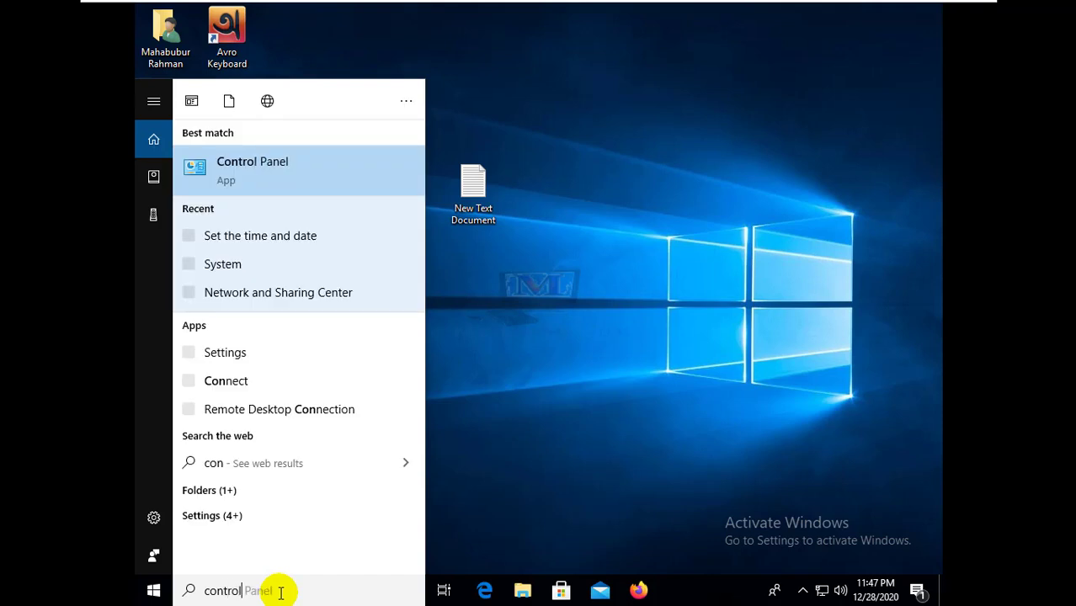
{"action": "left_click", "coordinate": [246, 177]}
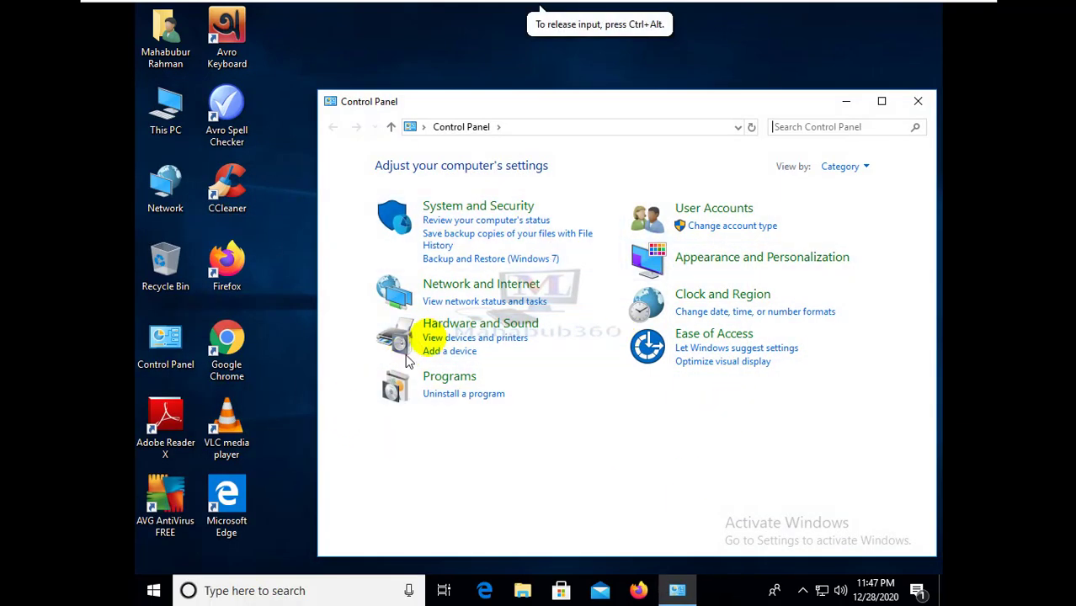
{"action": "left_click", "coordinate": [882, 101]}
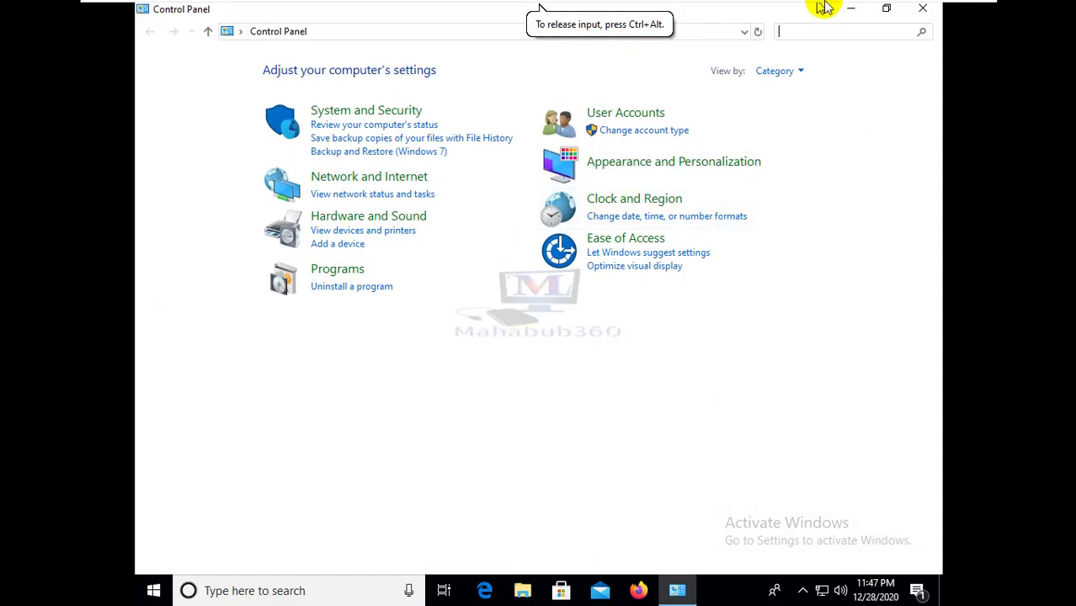
Close Control Panel, reopen it through a search for "cont", and show its items as large icons.
{"action": "left_click", "coordinate": [922, 8]}
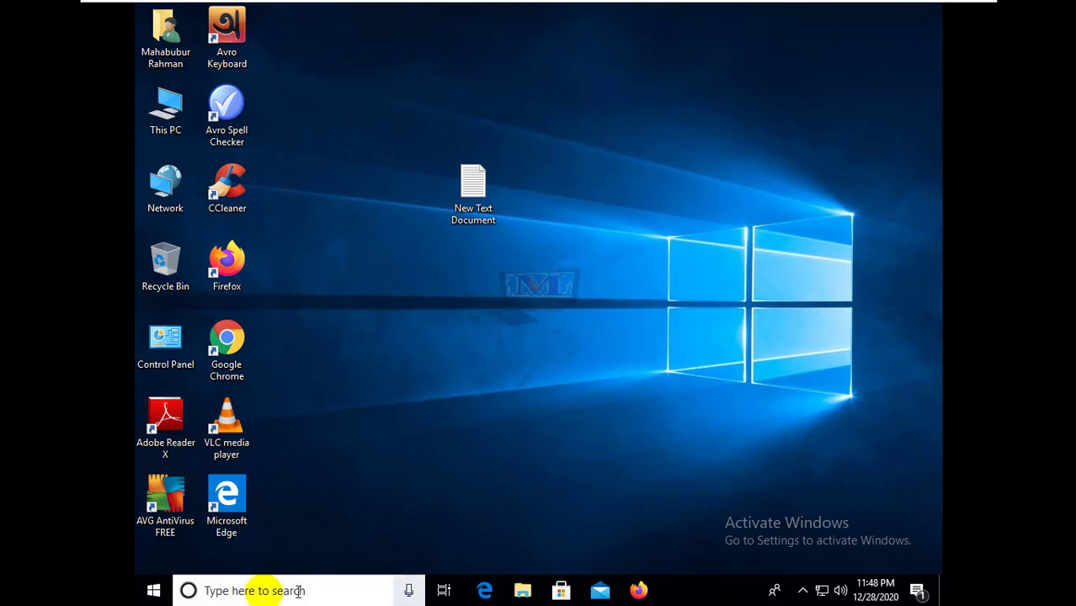
{"action": "left_click", "coordinate": [206, 590]}
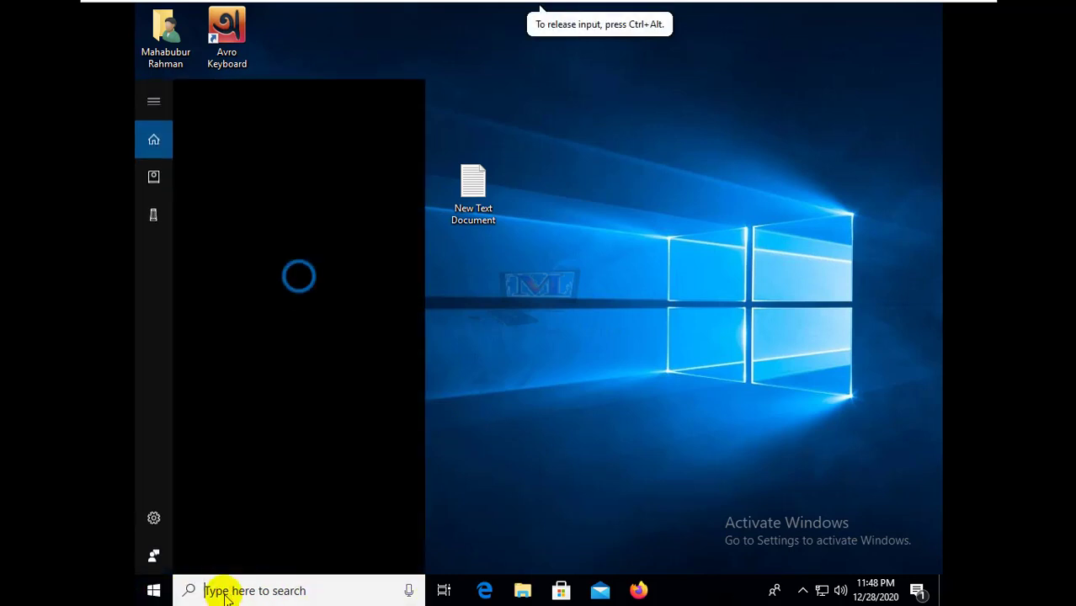
{"action": "type", "text": "cont"}
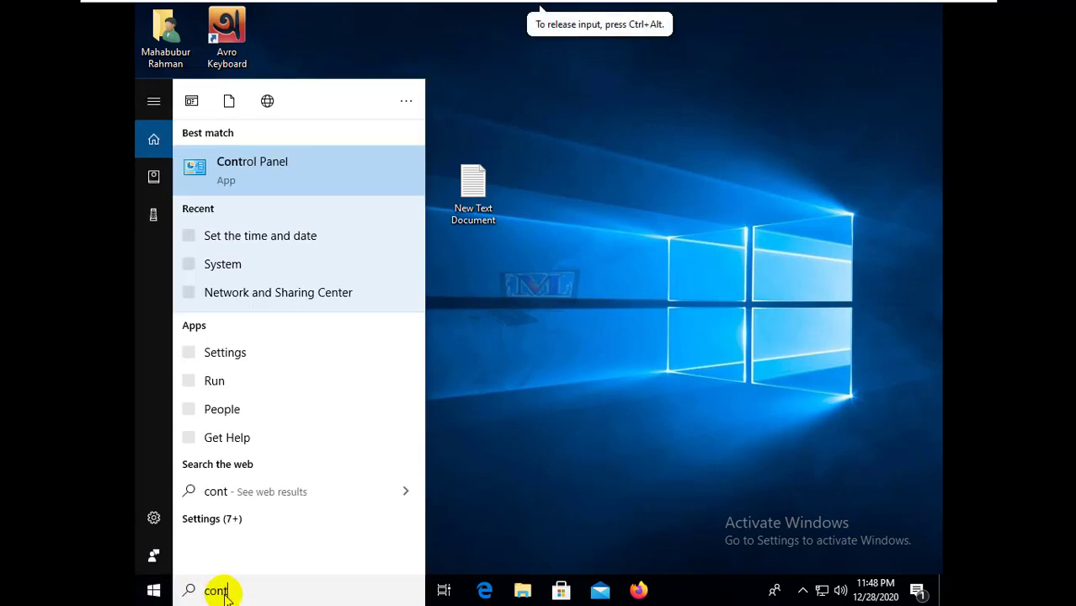
{"action": "left_click", "coordinate": [259, 165]}
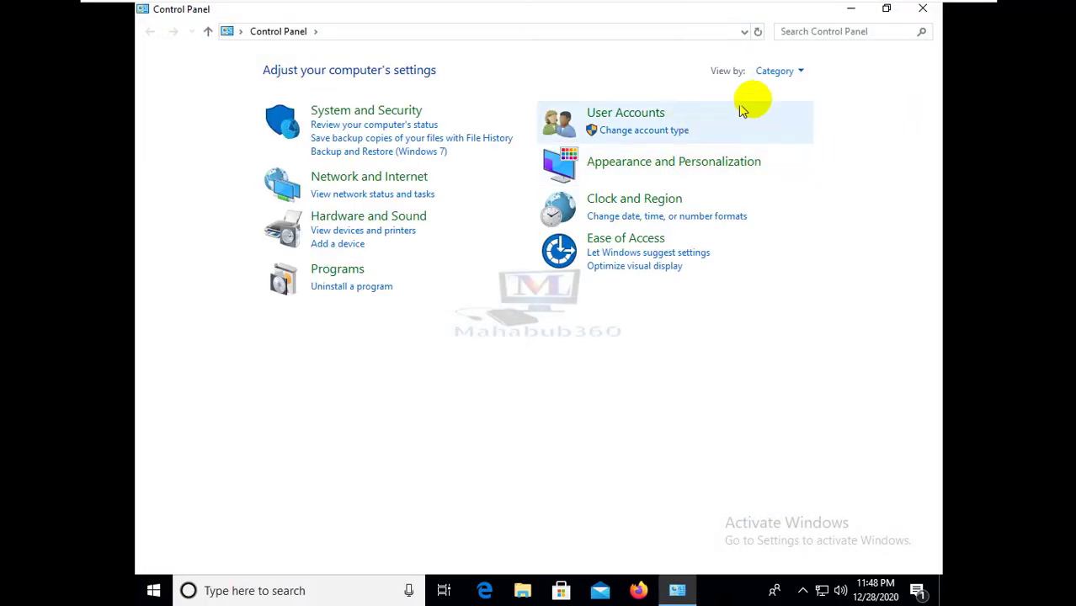
{"action": "left_click", "coordinate": [801, 73]}
{"action": "left_click", "coordinate": [795, 114]}
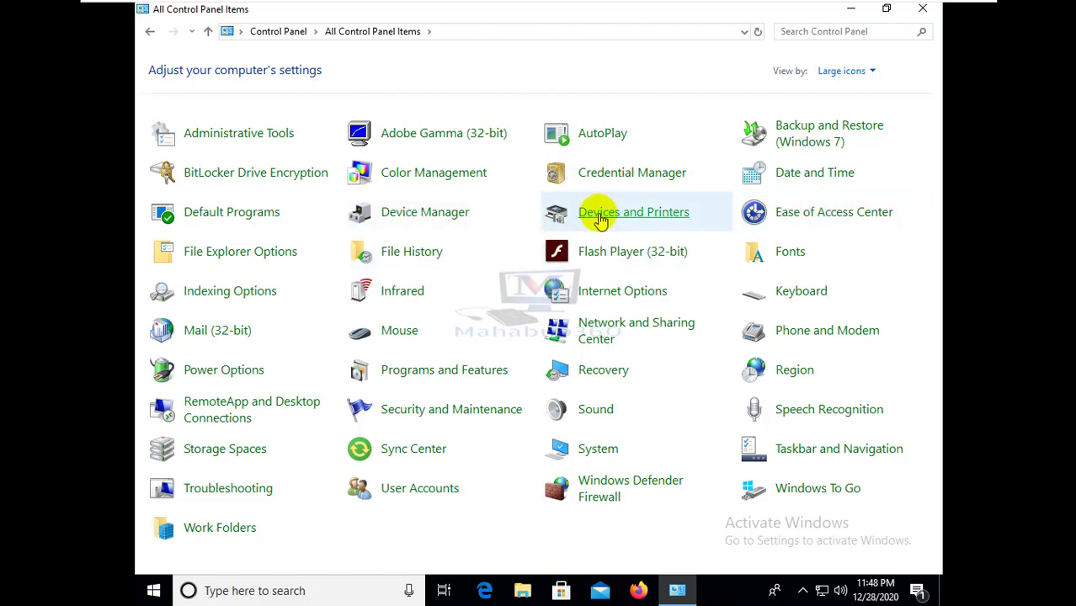
Open Devices and Printers and look over the installed printers.
{"action": "left_click", "coordinate": [598, 213]}
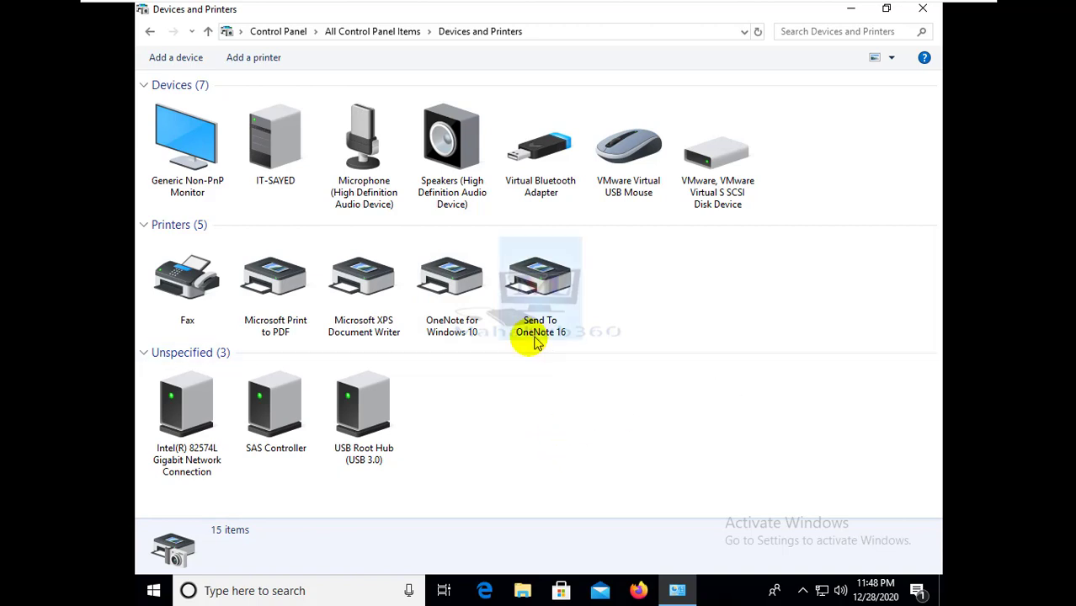
{"action": "left_click", "coordinate": [271, 285]}
{"action": "left_click", "coordinate": [679, 262]}
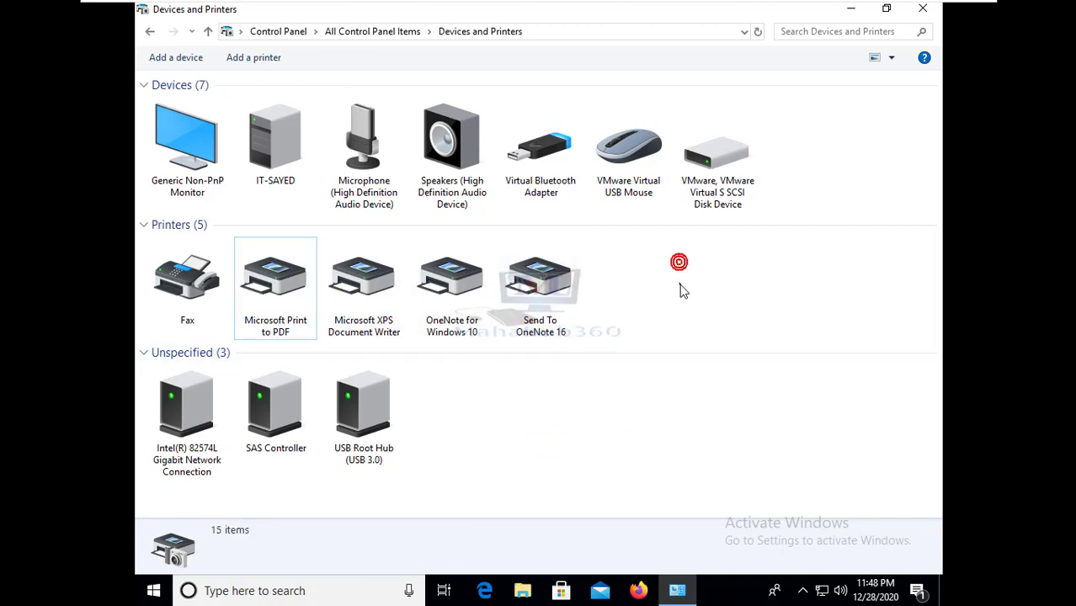
{"action": "right_click", "coordinate": [682, 286]}
Start adding an unlisted printer with manual settings, using the existing port LPT1: (Printer Port).
{"action": "left_click", "coordinate": [252, 59]}
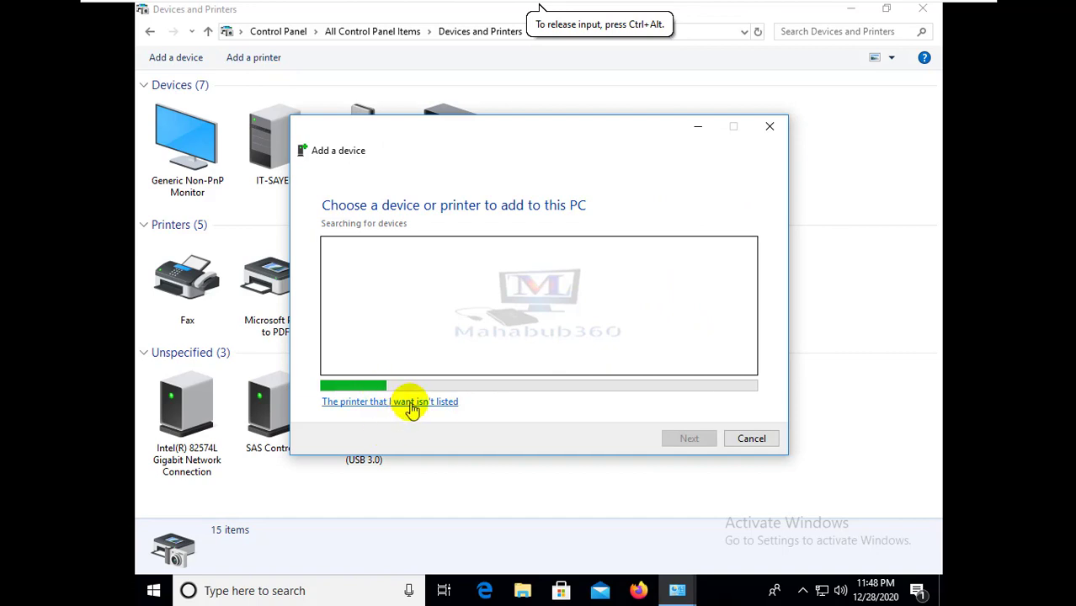
{"action": "left_click", "coordinate": [411, 402]}
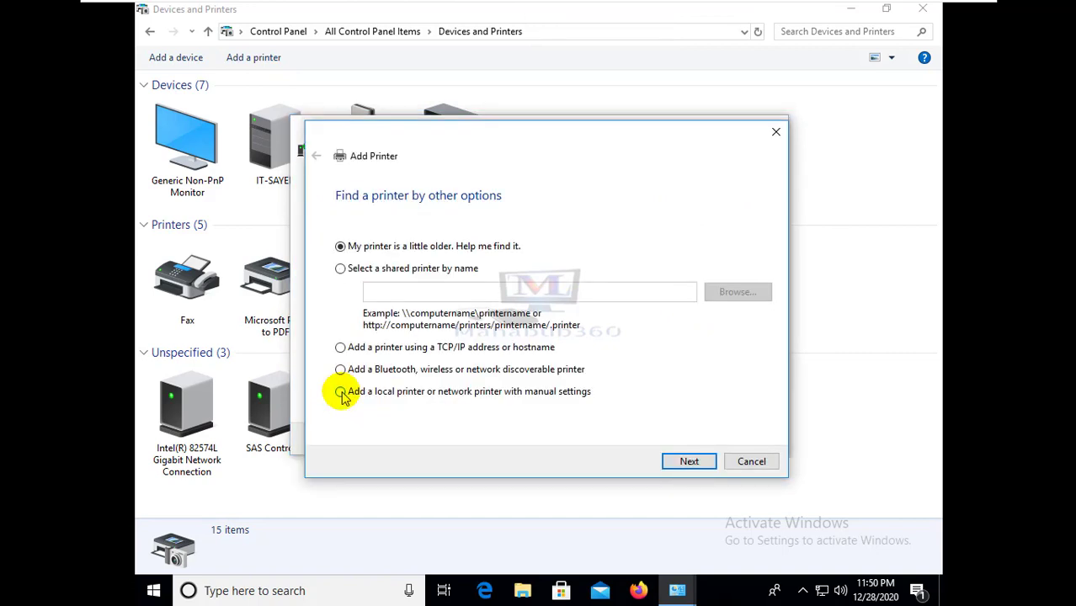
{"action": "left_click", "coordinate": [341, 391]}
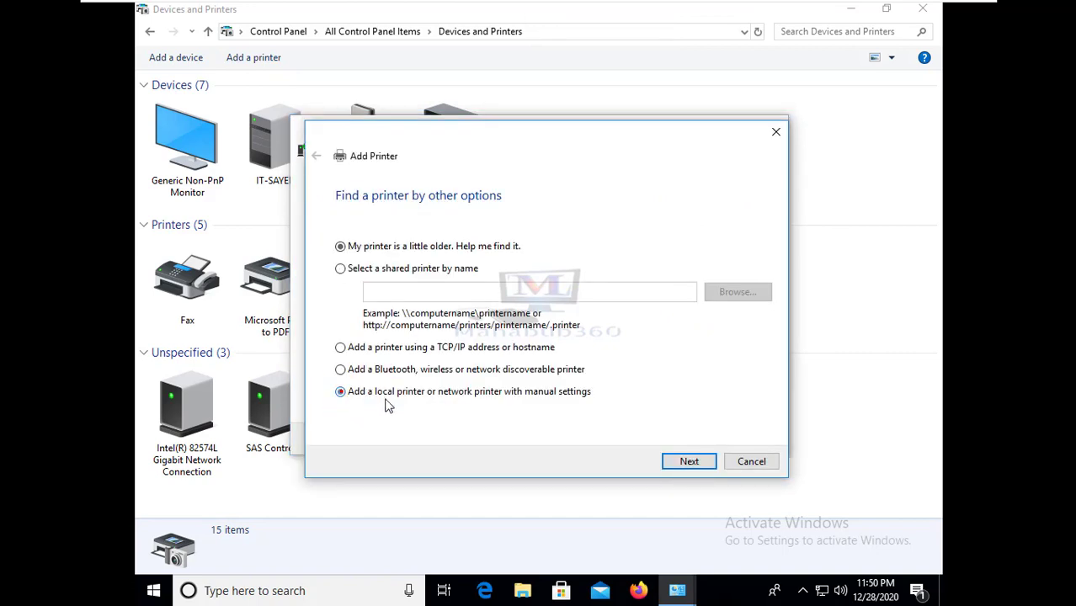
{"action": "left_click", "coordinate": [670, 463]}
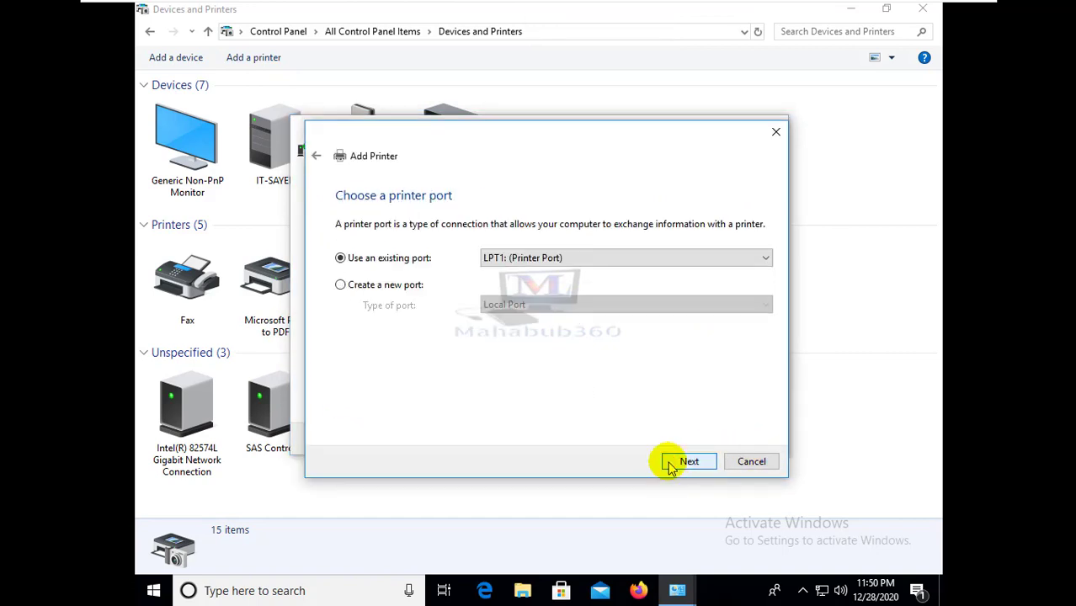
{"action": "left_click", "coordinate": [686, 462]}
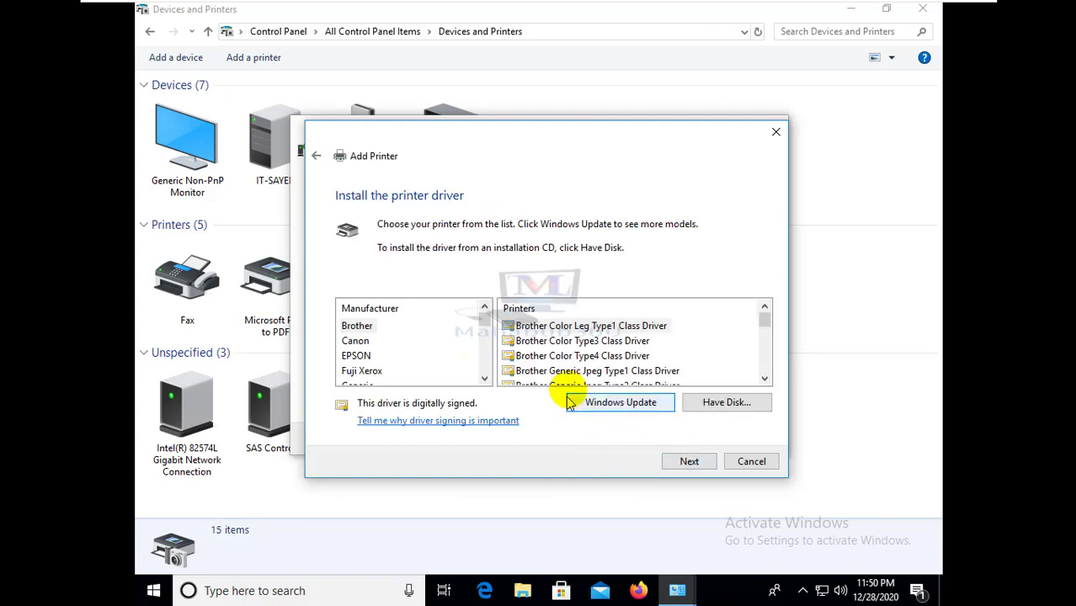
Install the Canon iR2230 Class Driver from the Canon models and keep the suggested printer name.
{"action": "left_click", "coordinate": [356, 341]}
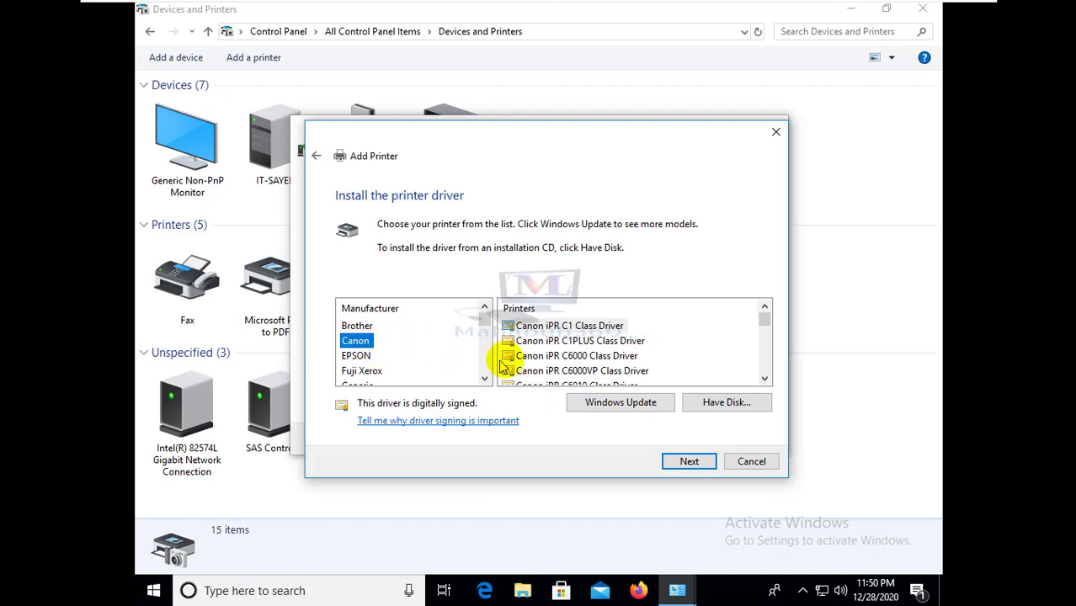
{"action": "scroll", "coordinate": [593, 362], "scroll_direction": "down", "scroll_amount": 3}
{"action": "scroll", "coordinate": [592, 372], "scroll_direction": "down", "scroll_amount": 5}
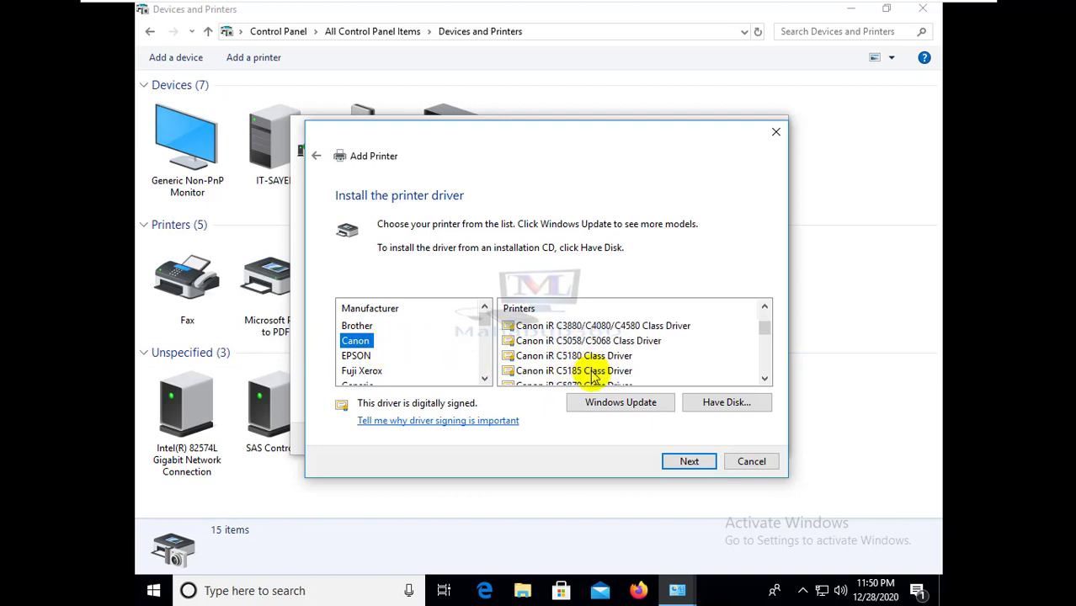
{"action": "scroll", "coordinate": [593, 374], "scroll_direction": "up", "scroll_amount": 5}
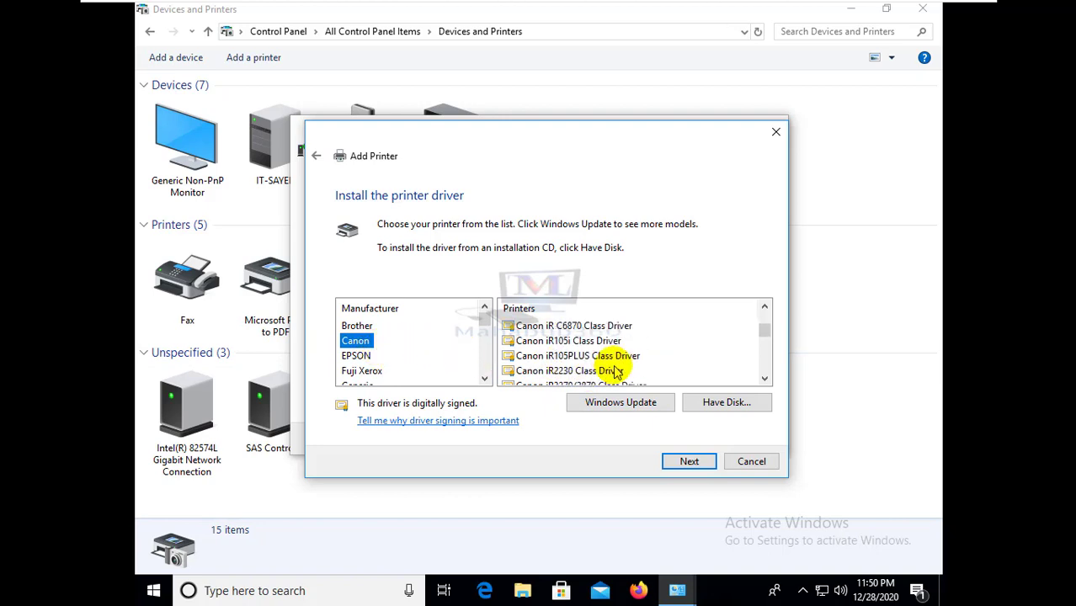
{"action": "left_click", "coordinate": [579, 371]}
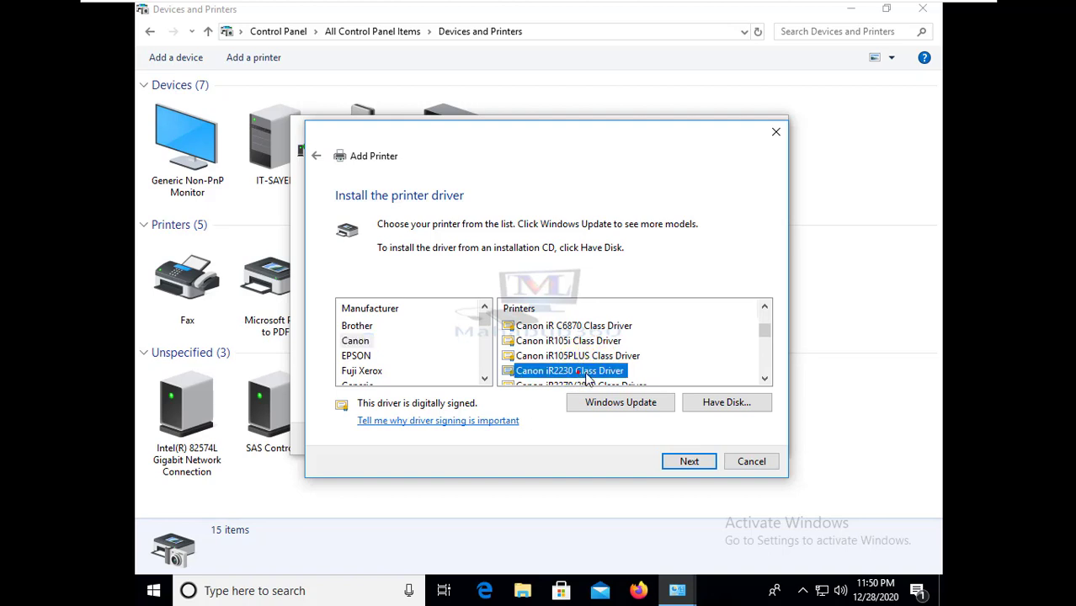
{"action": "left_click", "coordinate": [686, 459]}
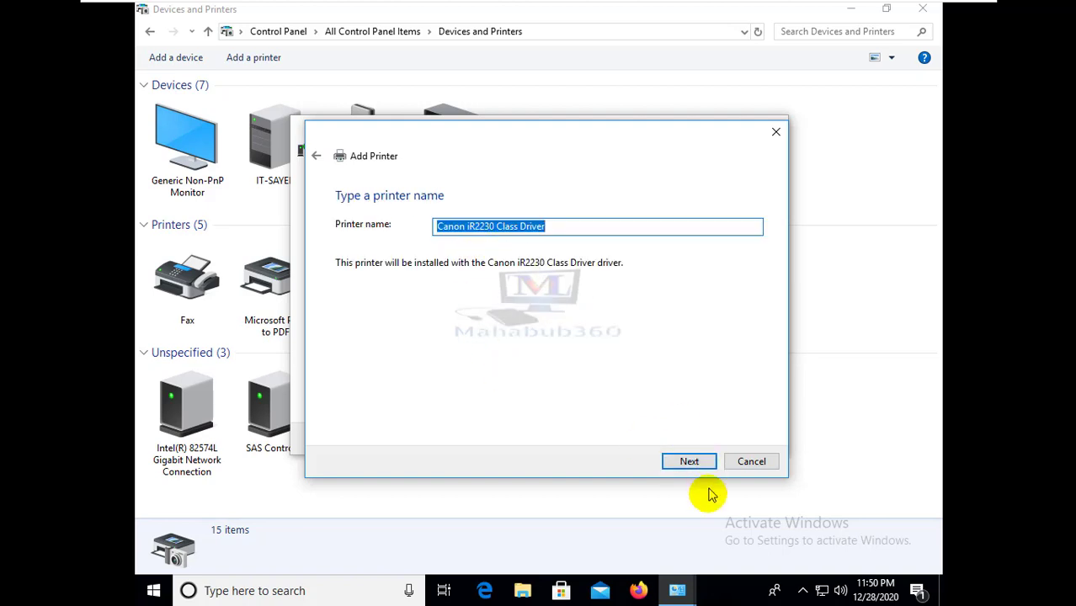
{"action": "left_click", "coordinate": [687, 465]}
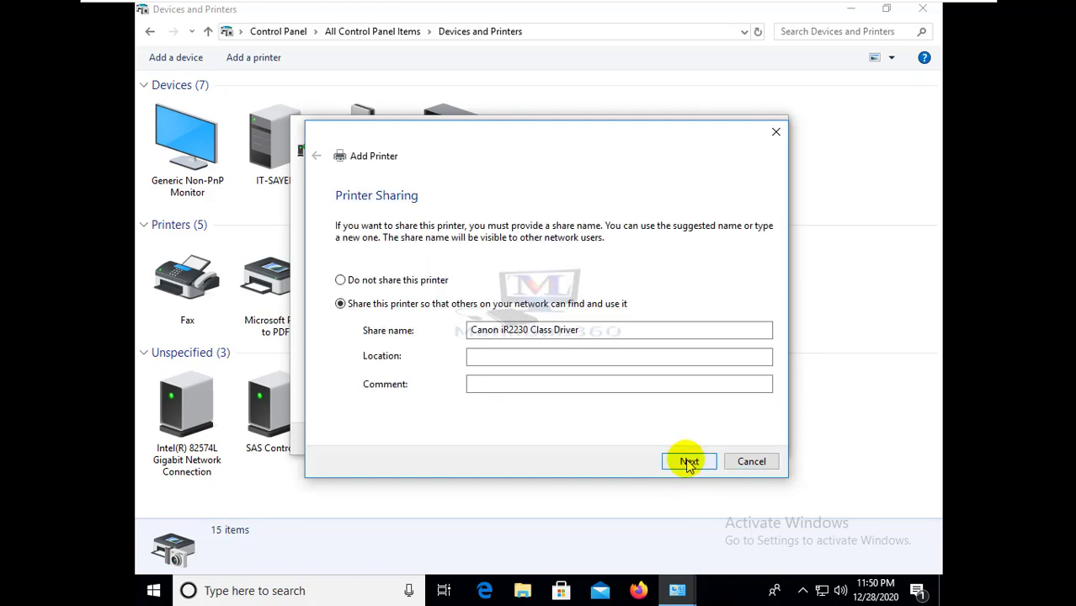
Choose not to share the new printer and finish the Add Printer wizard.
{"action": "left_click", "coordinate": [345, 280]}
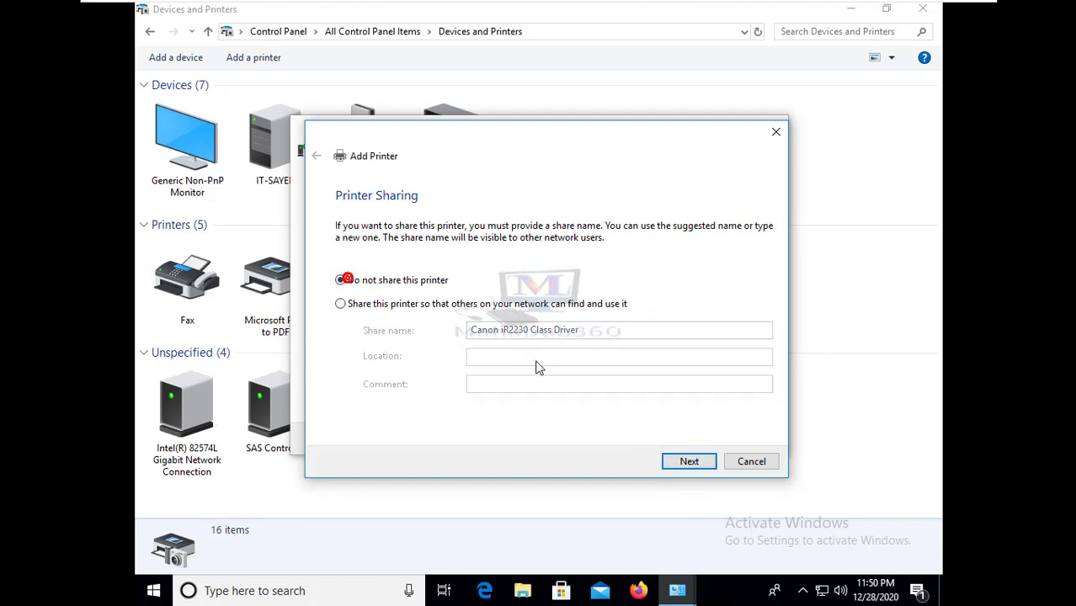
{"action": "left_click", "coordinate": [690, 463]}
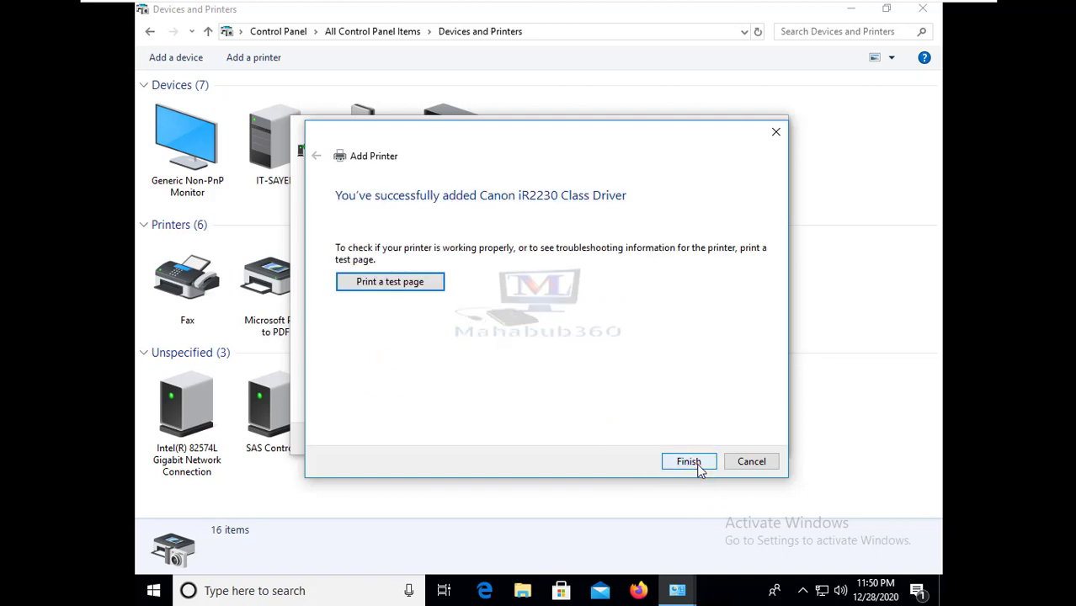
{"action": "left_click", "coordinate": [696, 465]}
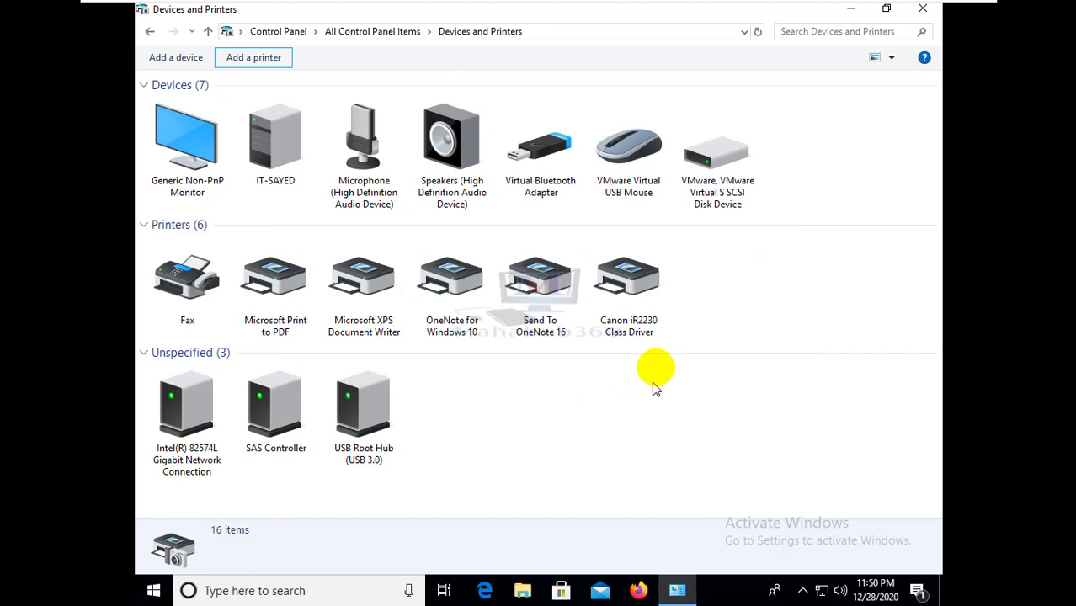
Check the new Canon iR2230 Class Driver entry among the printers and close Devices and Printers.
{"action": "left_click", "coordinate": [650, 289]}
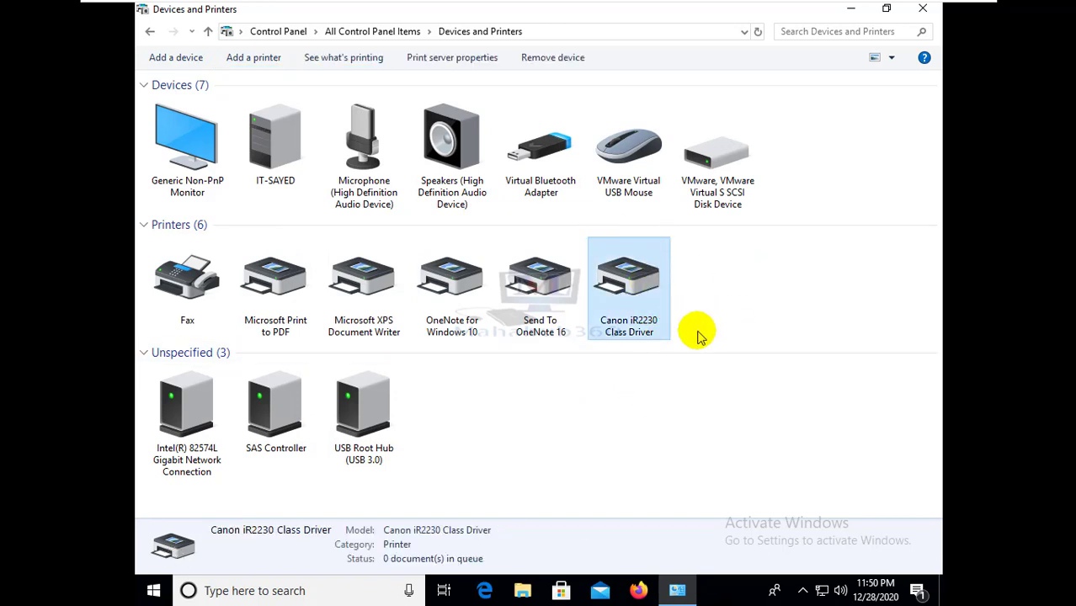
{"action": "left_click", "coordinate": [738, 303]}
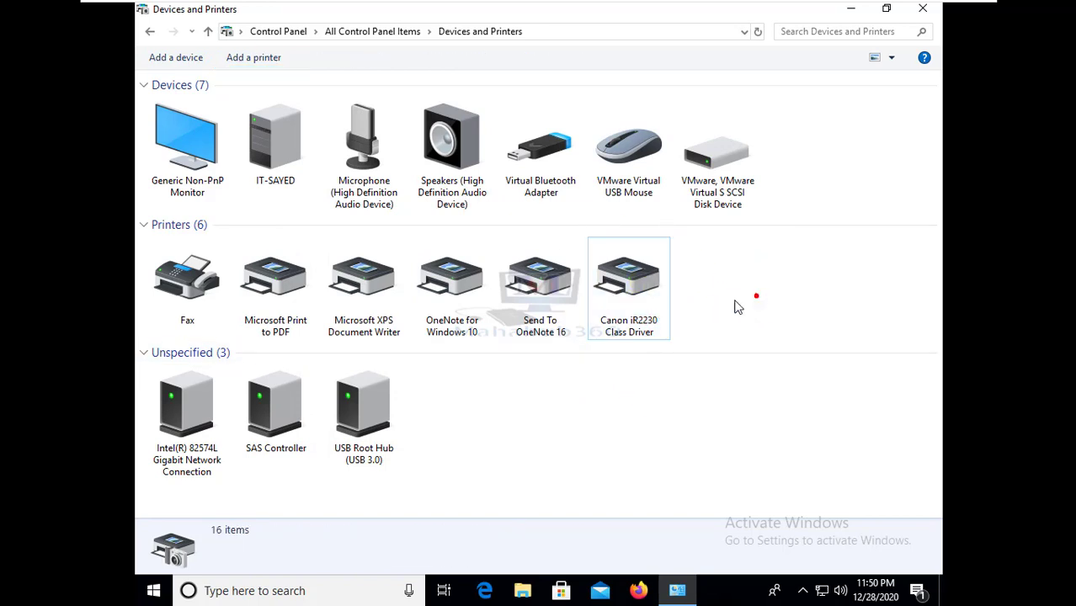
{"action": "left_click", "coordinate": [623, 286]}
{"action": "left_click", "coordinate": [923, 10]}
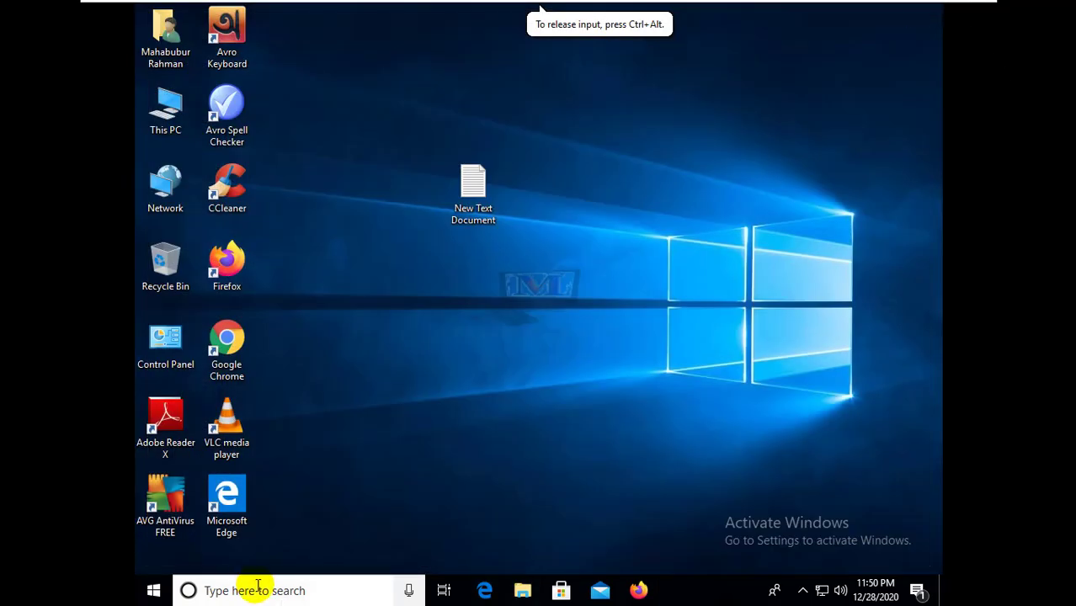
Search for "con", open Control Panel, and go to Devices and Printers.
{"action": "left_click", "coordinate": [249, 592]}
{"action": "type", "text": "con"}
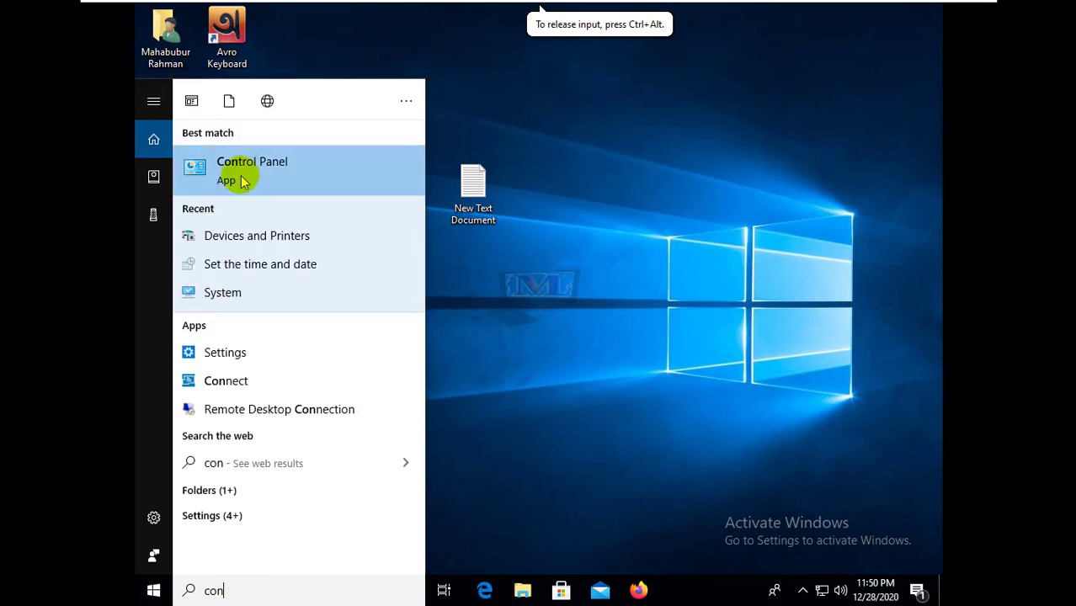
{"action": "left_click", "coordinate": [240, 168]}
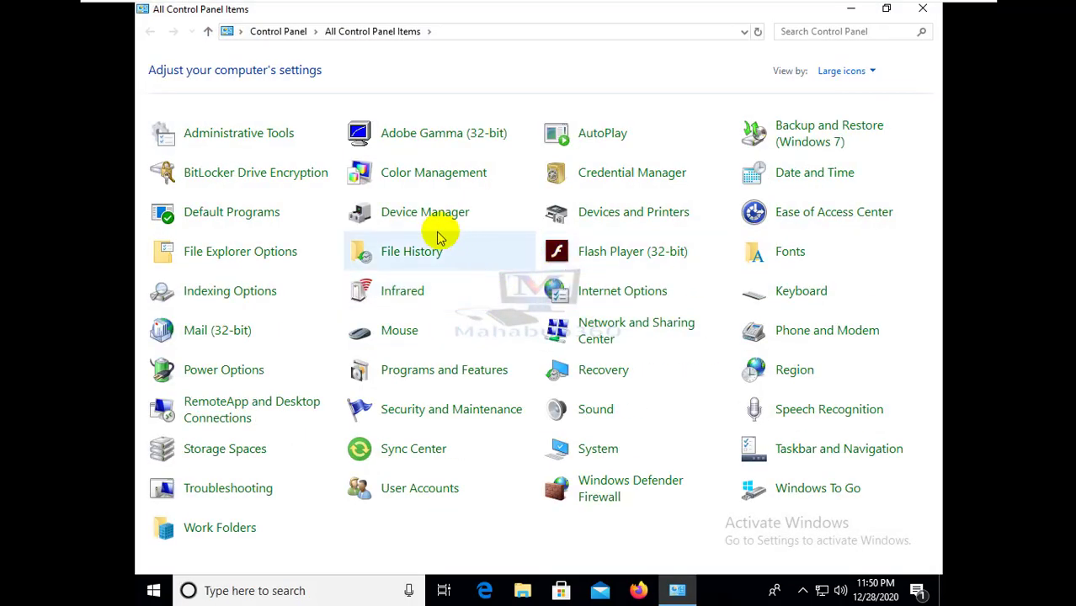
{"action": "left_click", "coordinate": [642, 216]}
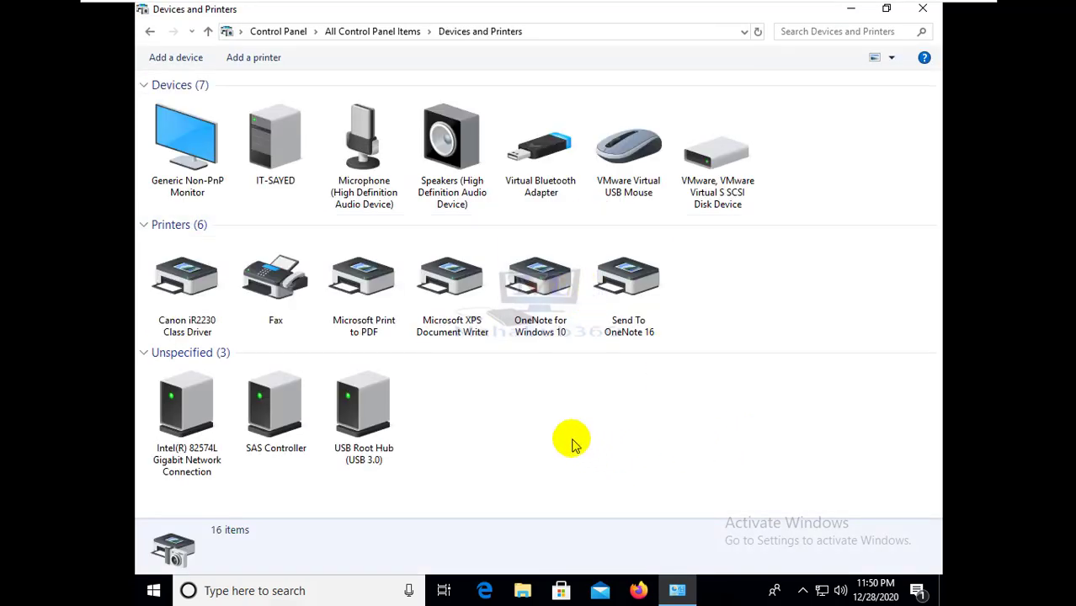
Open the print queue of the Canon iR2230 Class Driver printer.
{"action": "left_click", "coordinate": [184, 292]}
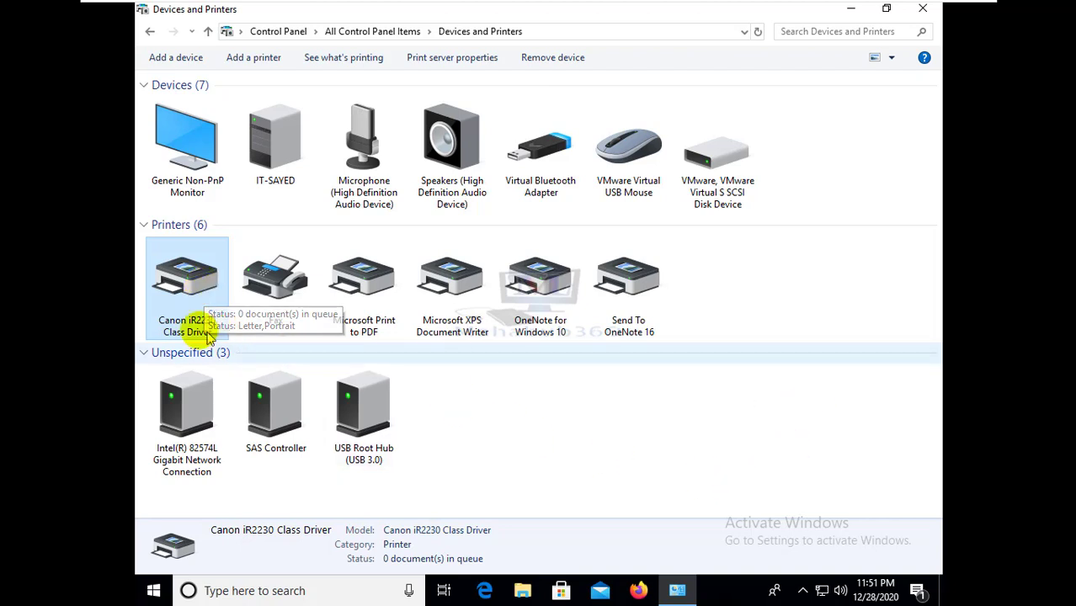
{"action": "right_click", "coordinate": [190, 286]}
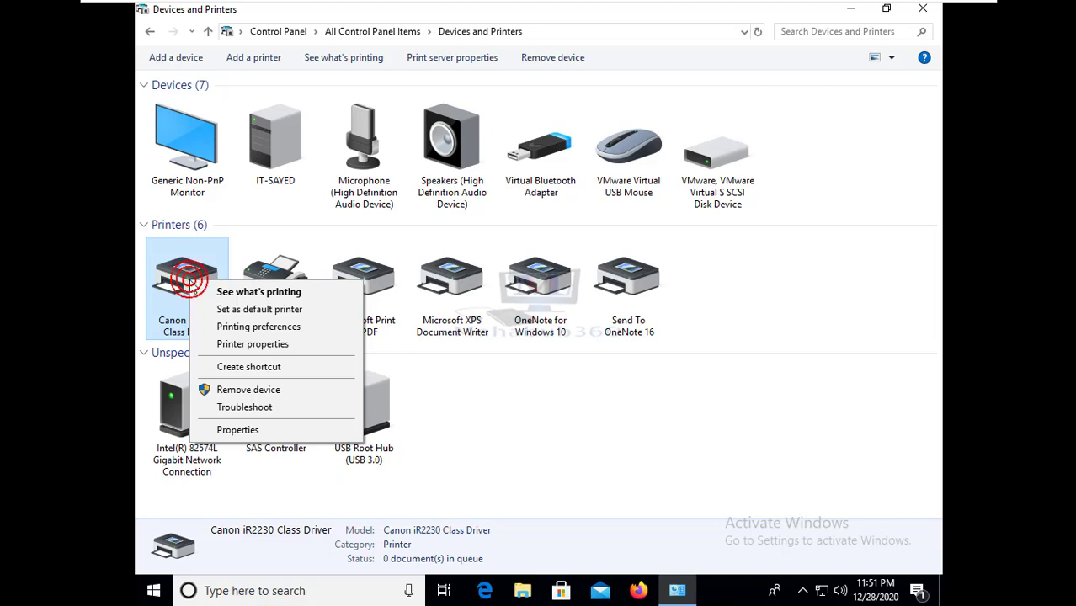
{"action": "left_click", "coordinate": [183, 287]}
{"action": "double_click", "coordinate": [181, 285]}
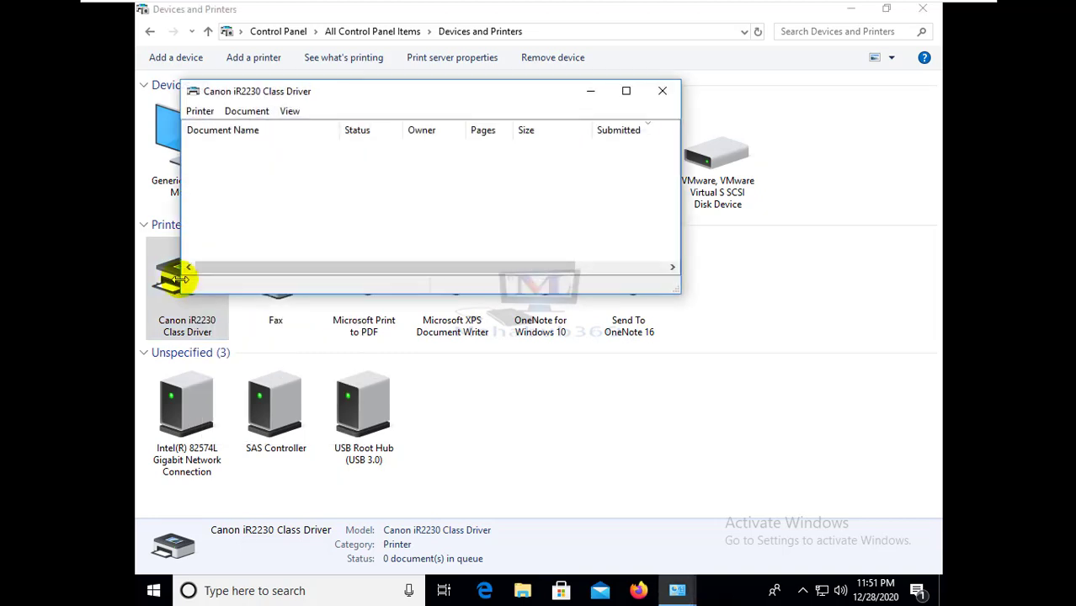
Share the Canon printer under the suggested share name Canon iR2230 Class Driver and apply the setting.
{"action": "left_click", "coordinate": [201, 112]}
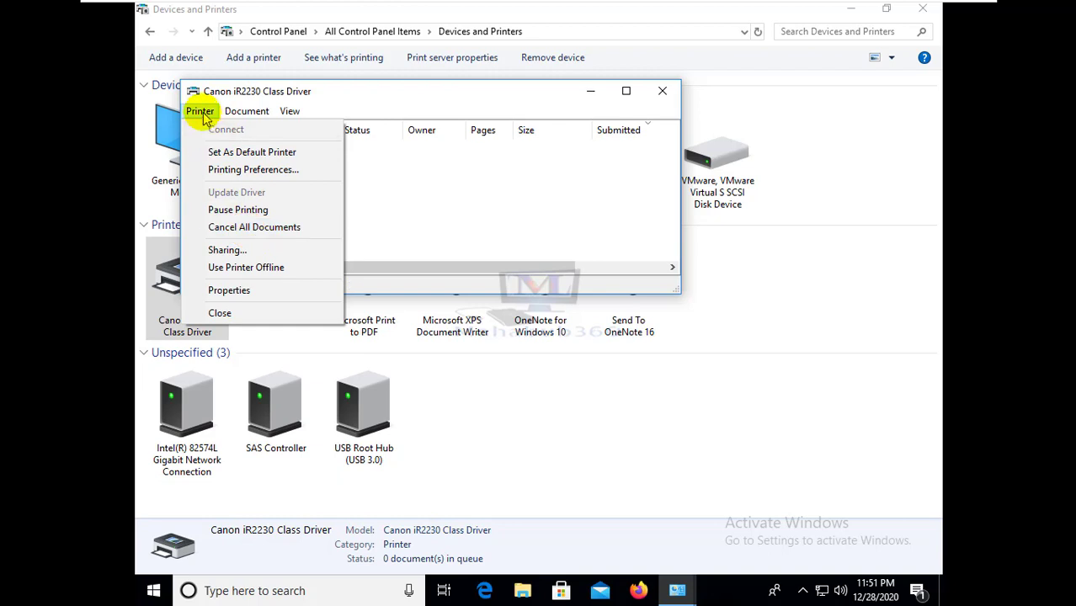
{"action": "left_click", "coordinate": [228, 250]}
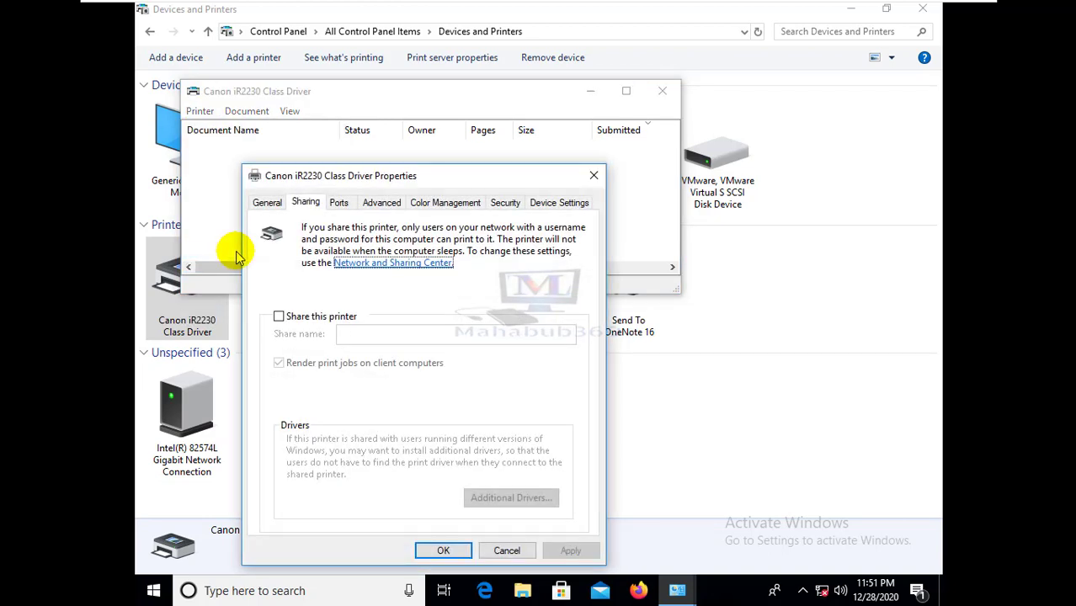
{"action": "left_click", "coordinate": [279, 317]}
{"action": "left_click_drag", "start_coordinate": [483, 338], "coordinate": [319, 333]}
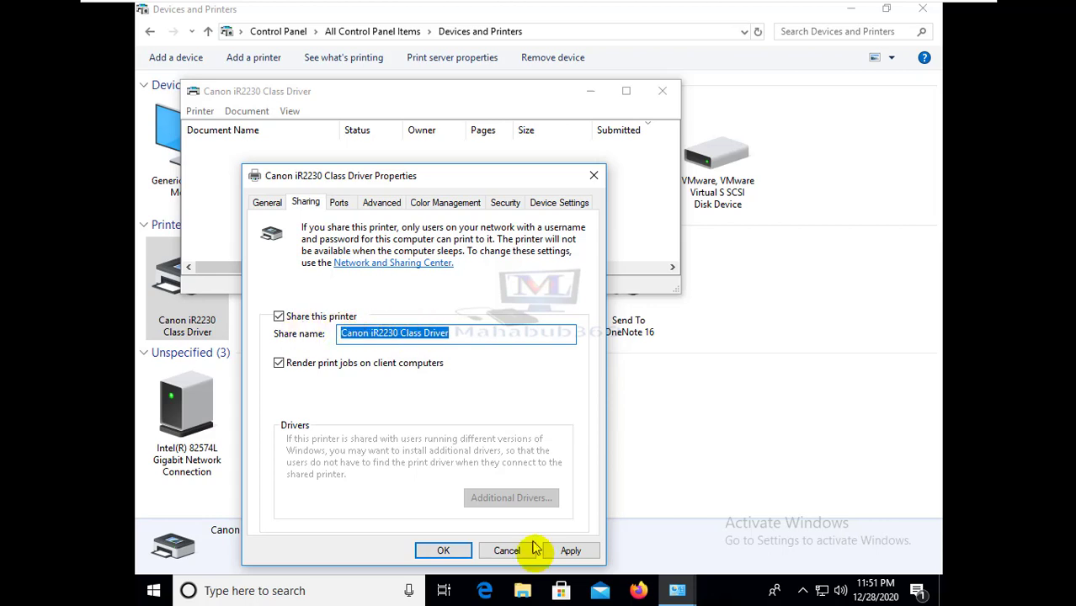
{"action": "left_click", "coordinate": [576, 551]}
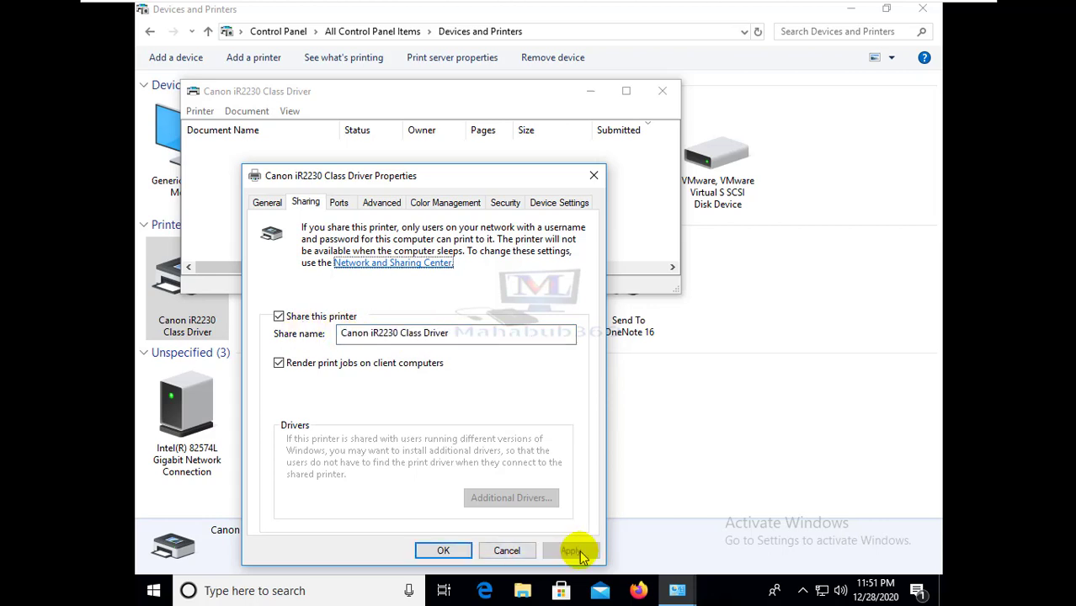
{"action": "left_click", "coordinate": [443, 550]}
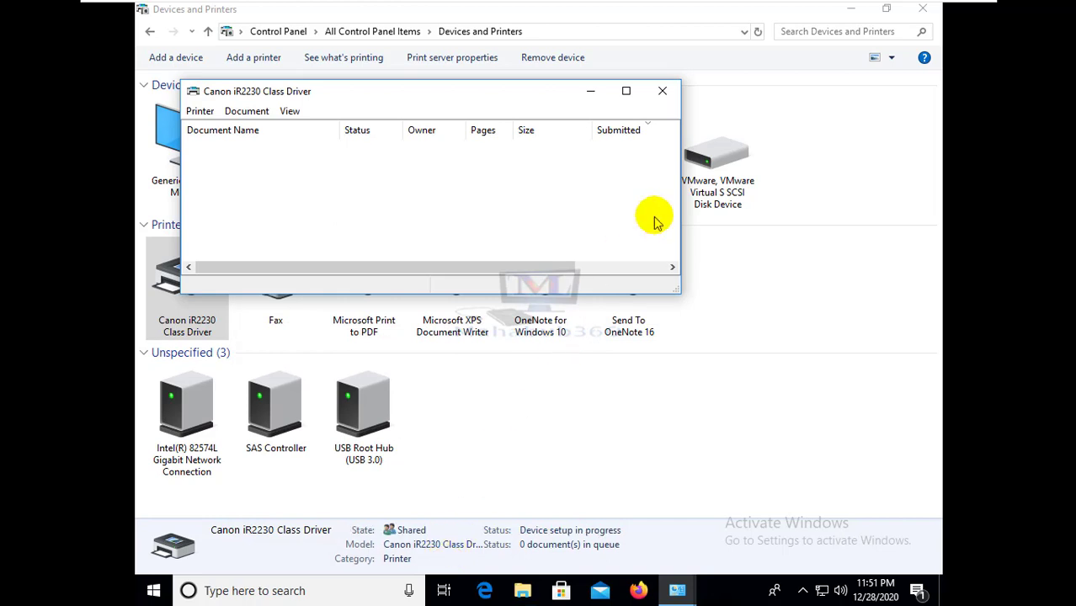
Close the Canon iR2230 print queue and select the shared printer in Devices and Printers.
{"action": "left_click", "coordinate": [662, 91]}
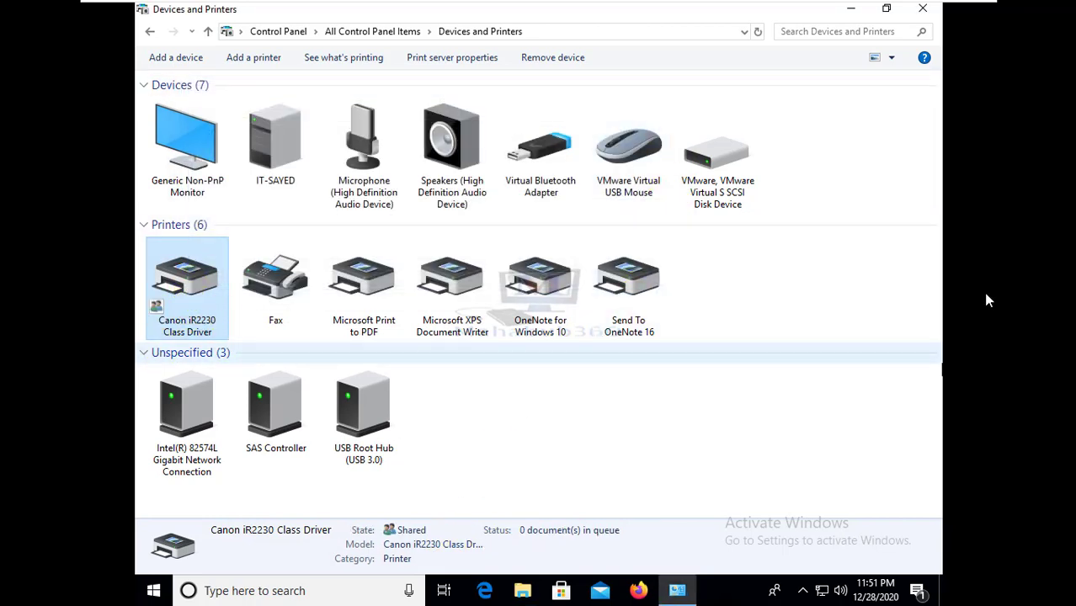
{"action": "left_click", "coordinate": [162, 311]}
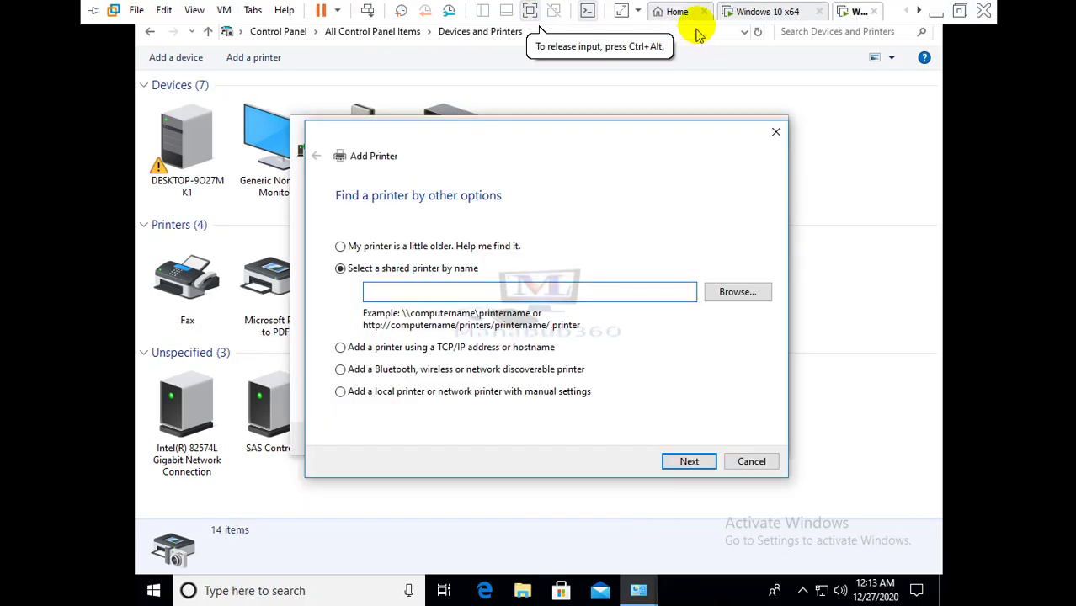
Switch to the Windows 10 x64 virtual machine and open Devices and Printers from Control Panel.
{"action": "left_click", "coordinate": [762, 13]}
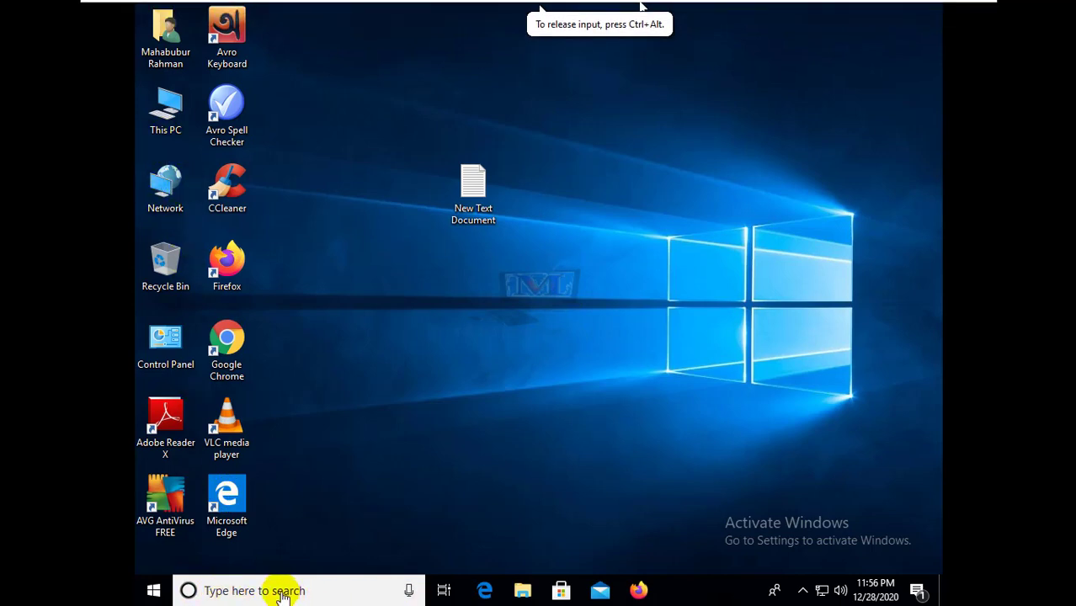
{"action": "double_click", "coordinate": [165, 345]}
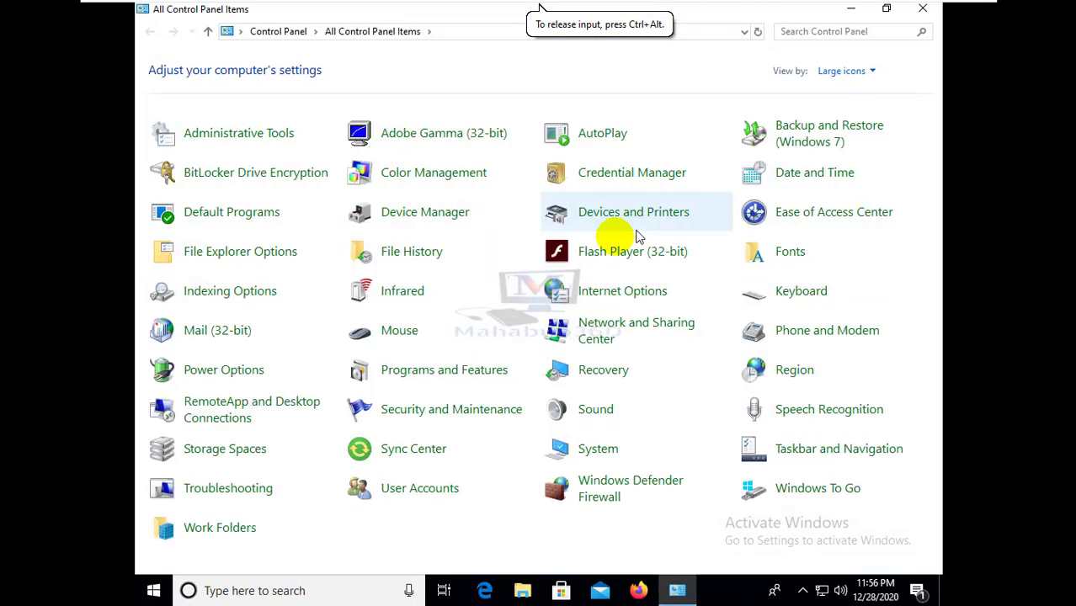
{"action": "left_click", "coordinate": [621, 218]}
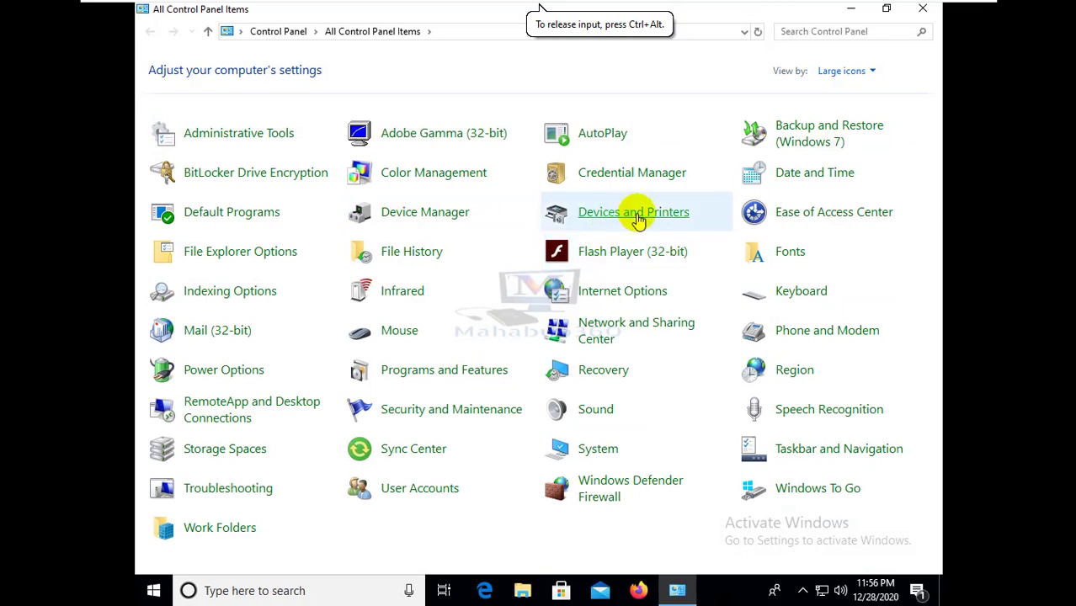
View the device properties of the Canon iR2230 Class Driver printer and close them.
{"action": "left_click", "coordinate": [175, 312]}
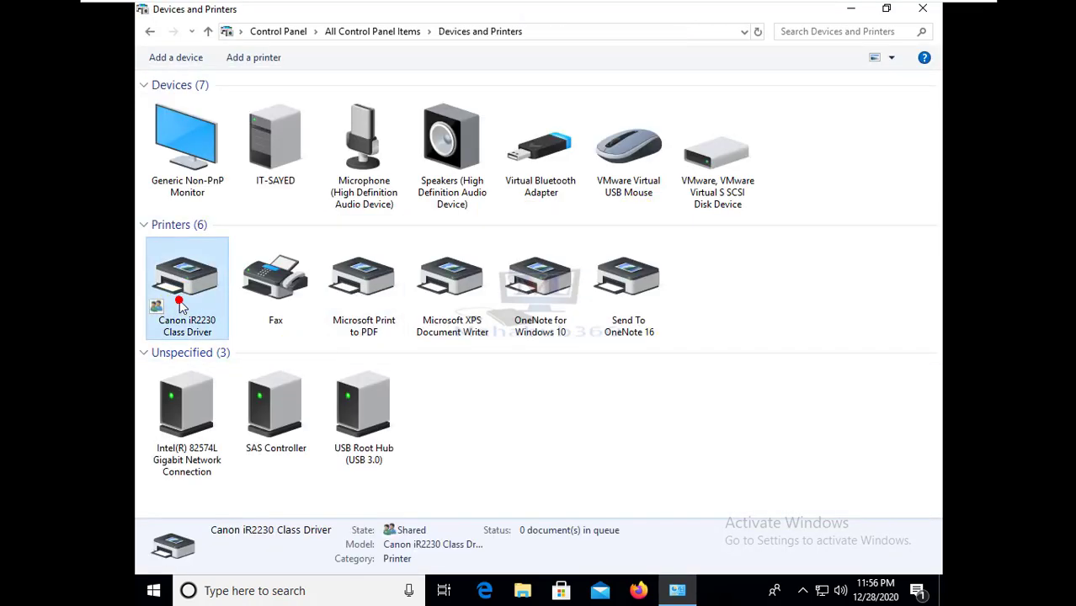
{"action": "right_click", "coordinate": [172, 300]}
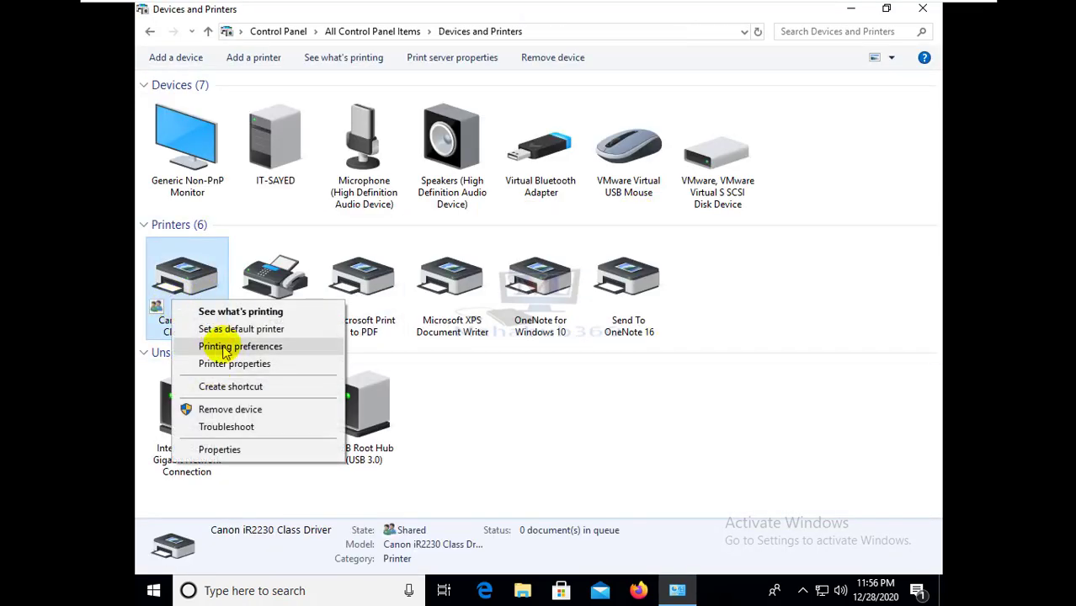
{"action": "left_click", "coordinate": [221, 451]}
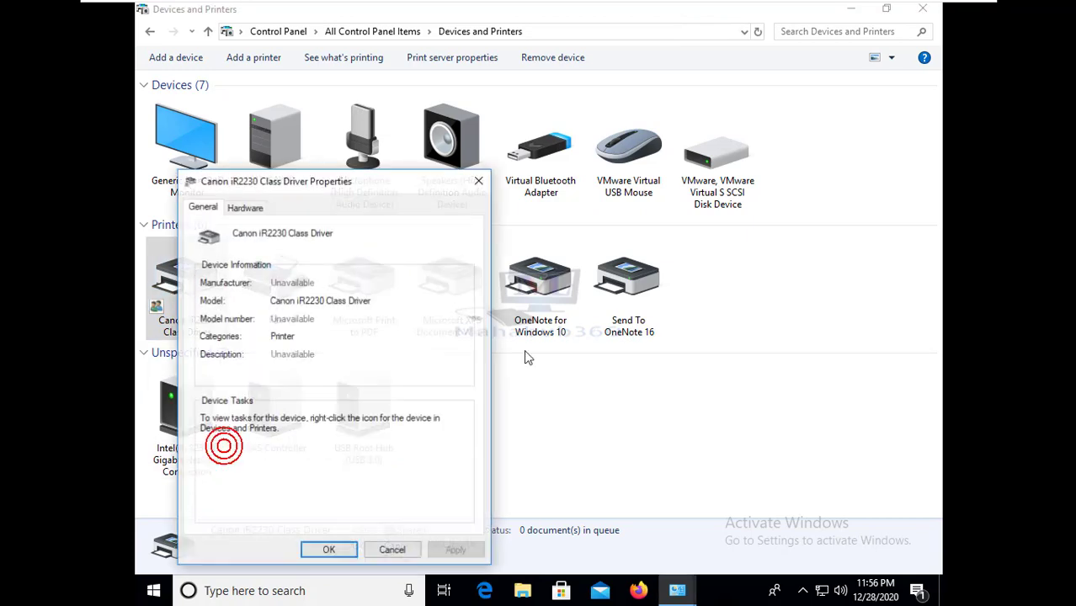
{"action": "left_click", "coordinate": [477, 183]}
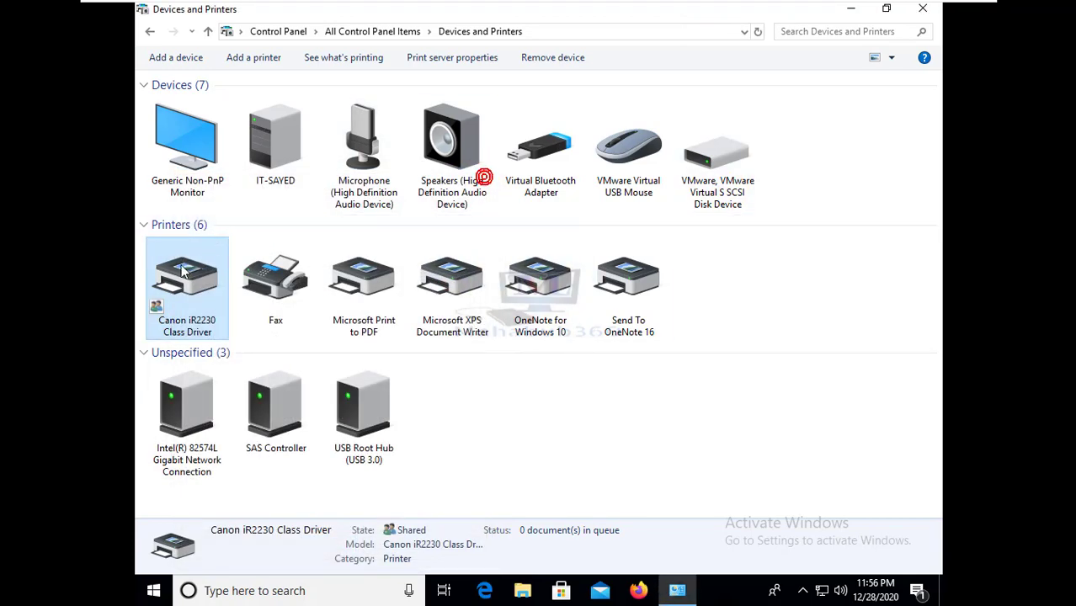
Open the Canon printer's sharing settings from its print queue, check the share name, and close Devices and Printers.
{"action": "double_click", "coordinate": [172, 282]}
{"action": "left_click", "coordinate": [199, 110]}
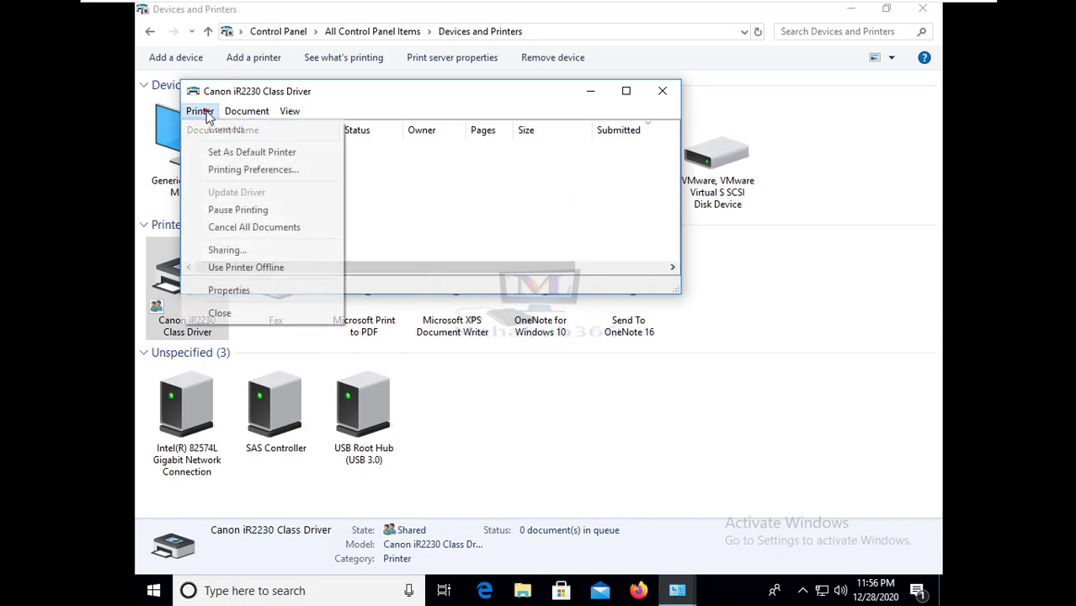
{"action": "left_click", "coordinate": [244, 249]}
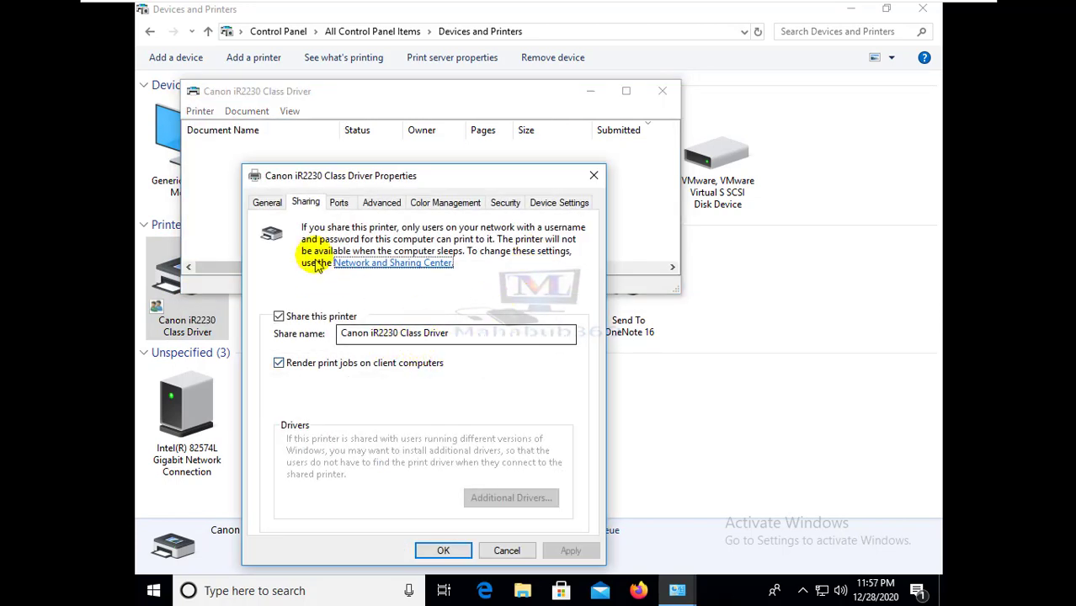
{"action": "left_click", "coordinate": [440, 332]}
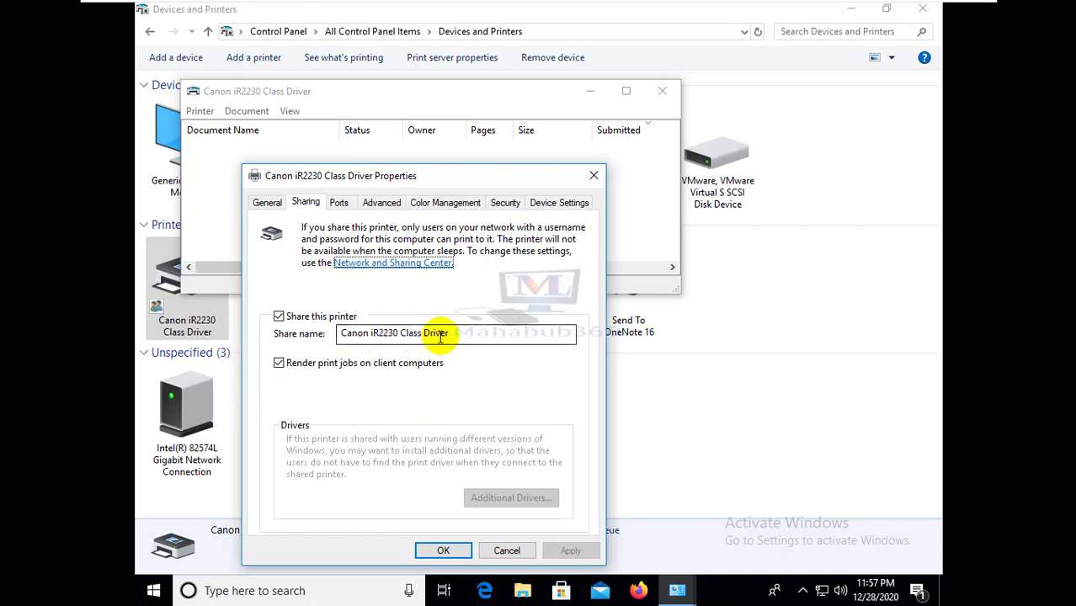
{"action": "left_click", "coordinate": [476, 335]}
{"action": "left_click_drag", "start_coordinate": [477, 335], "coordinate": [300, 337]}
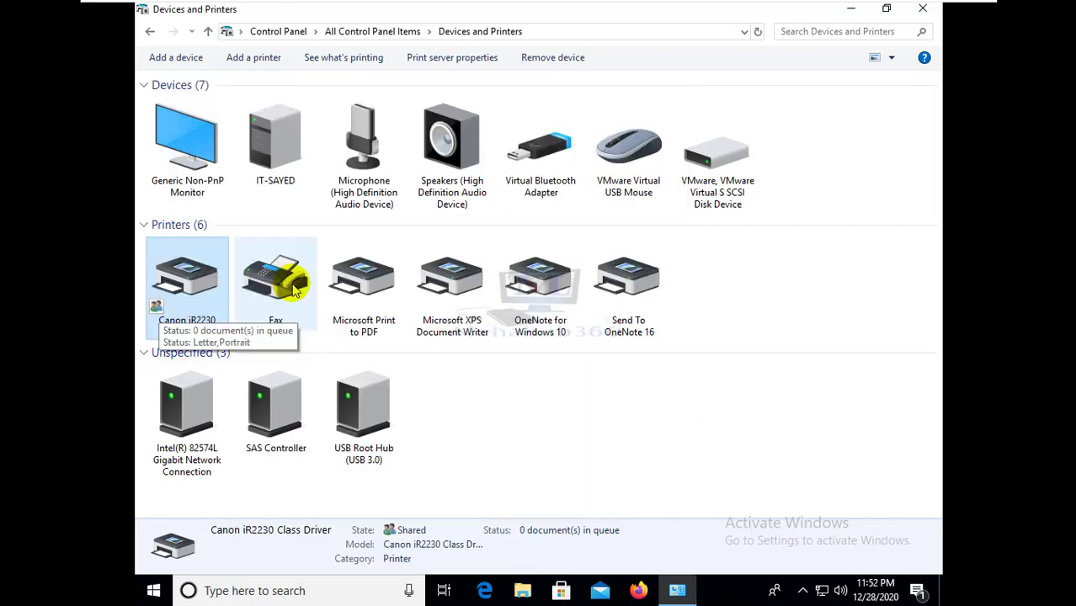
{"action": "left_click", "coordinate": [922, 8]}
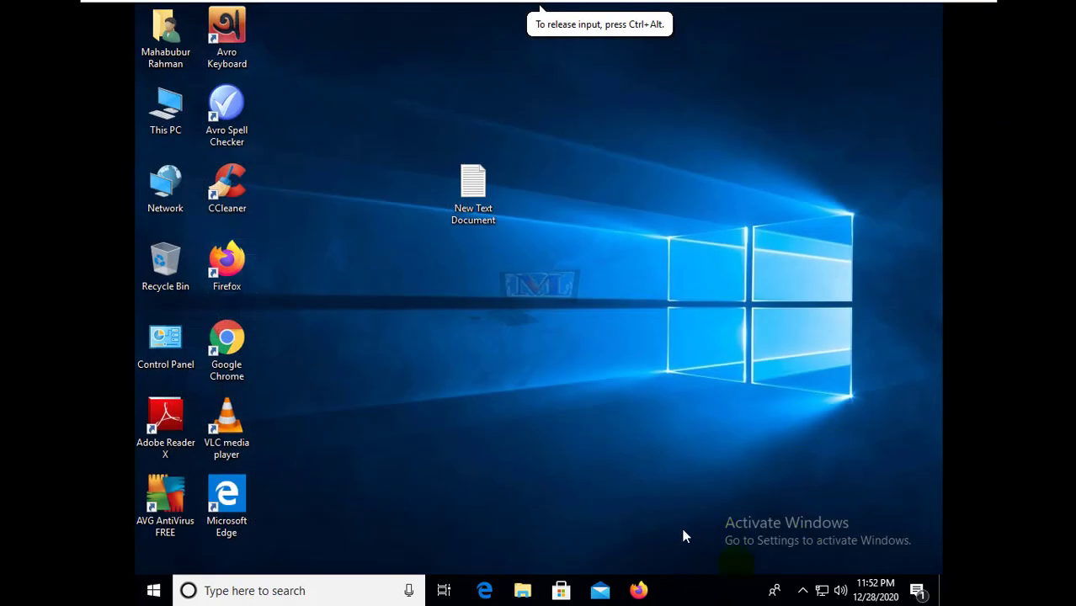
Open the Network Connection Details of the Ethernet0 adapter and check its IPv4 address.
{"action": "right_click", "coordinate": [821, 591]}
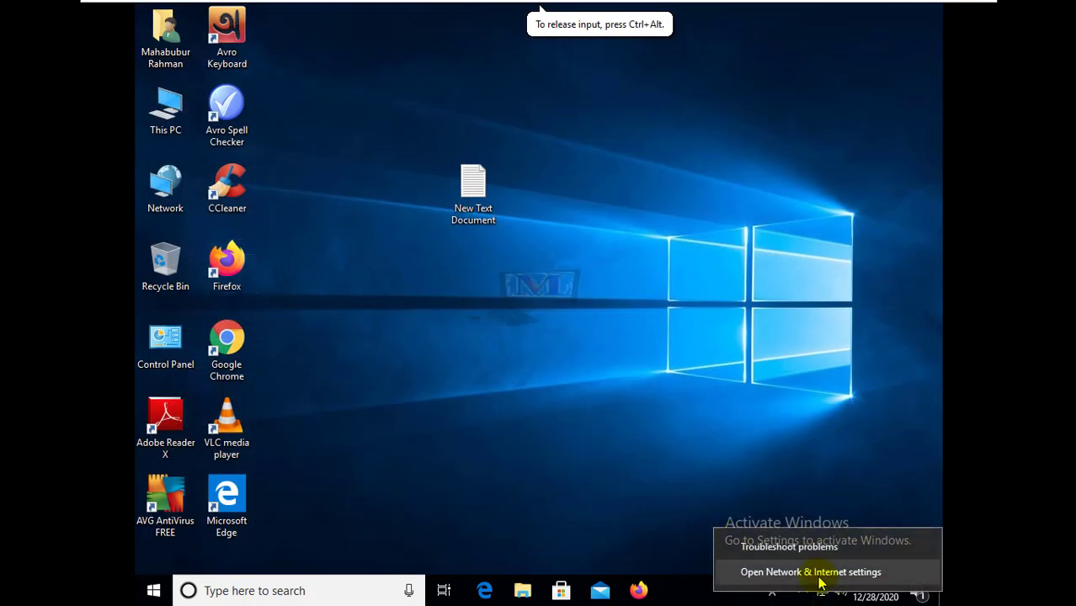
{"action": "left_click", "coordinate": [820, 576]}
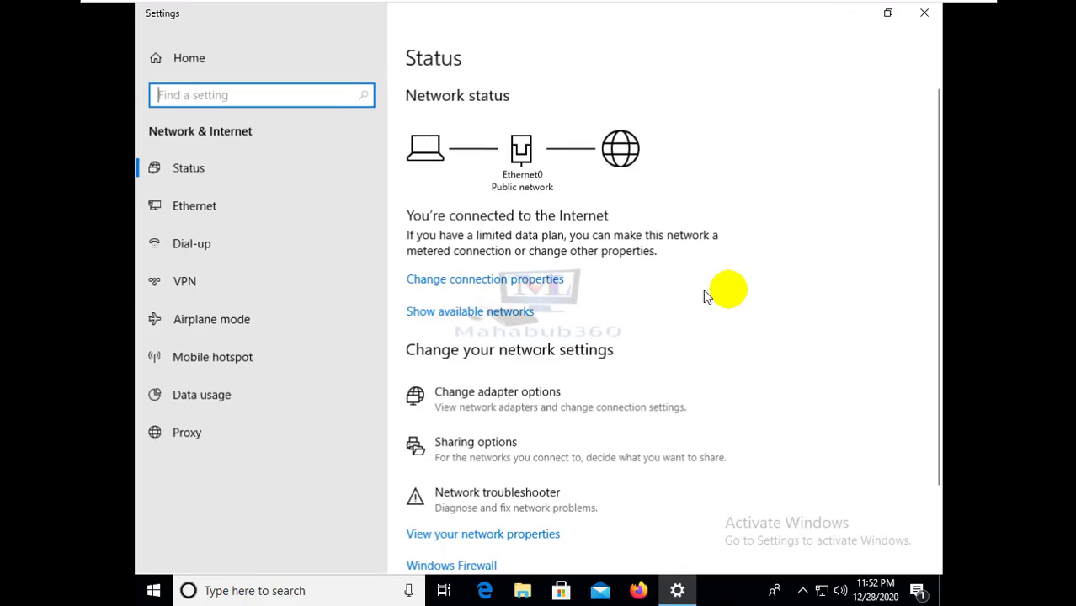
{"action": "left_click", "coordinate": [202, 207]}
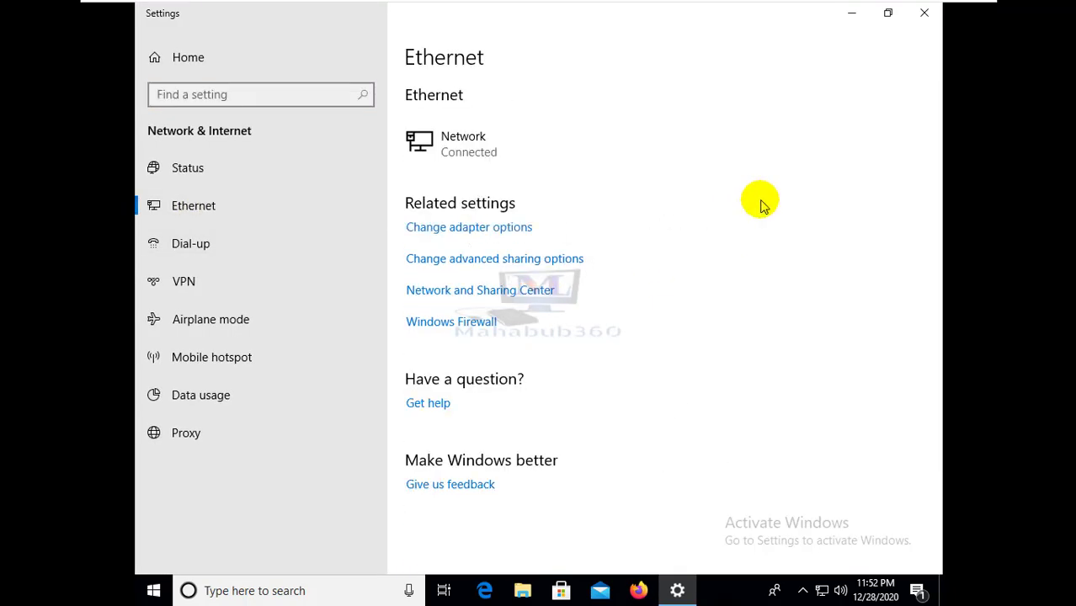
{"action": "left_click", "coordinate": [469, 227]}
{"action": "left_click", "coordinate": [411, 109]}
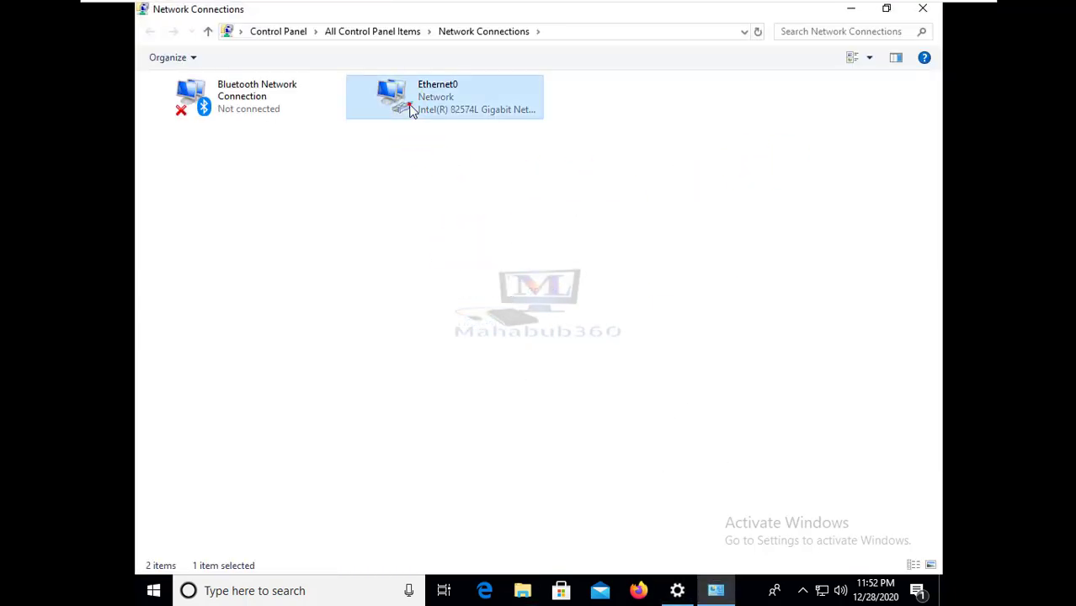
{"action": "double_click", "coordinate": [411, 110]}
{"action": "left_click", "coordinate": [447, 281]}
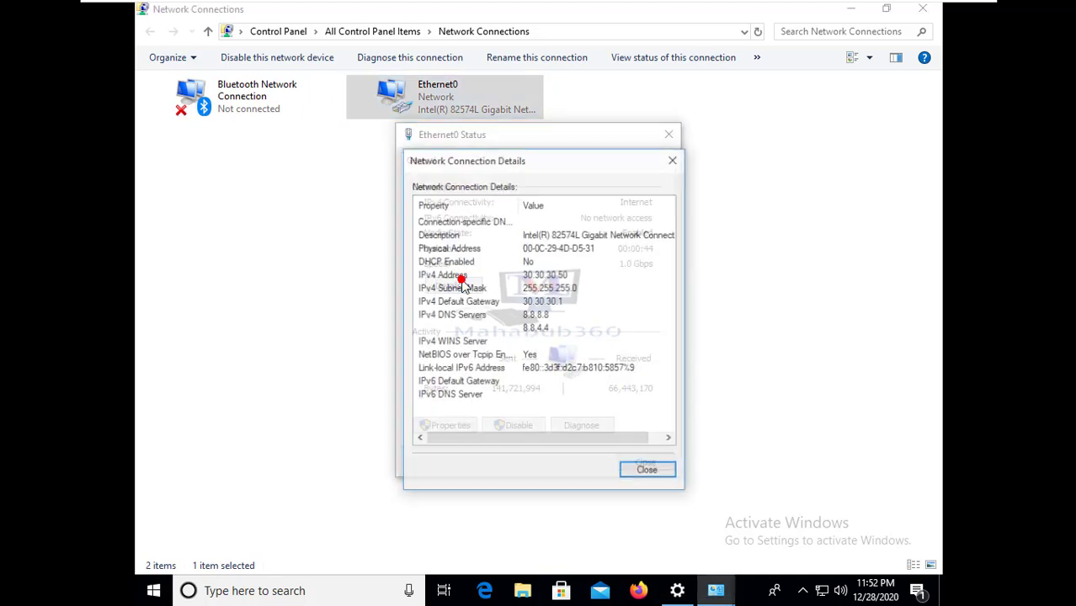
{"action": "left_click", "coordinate": [537, 275]}
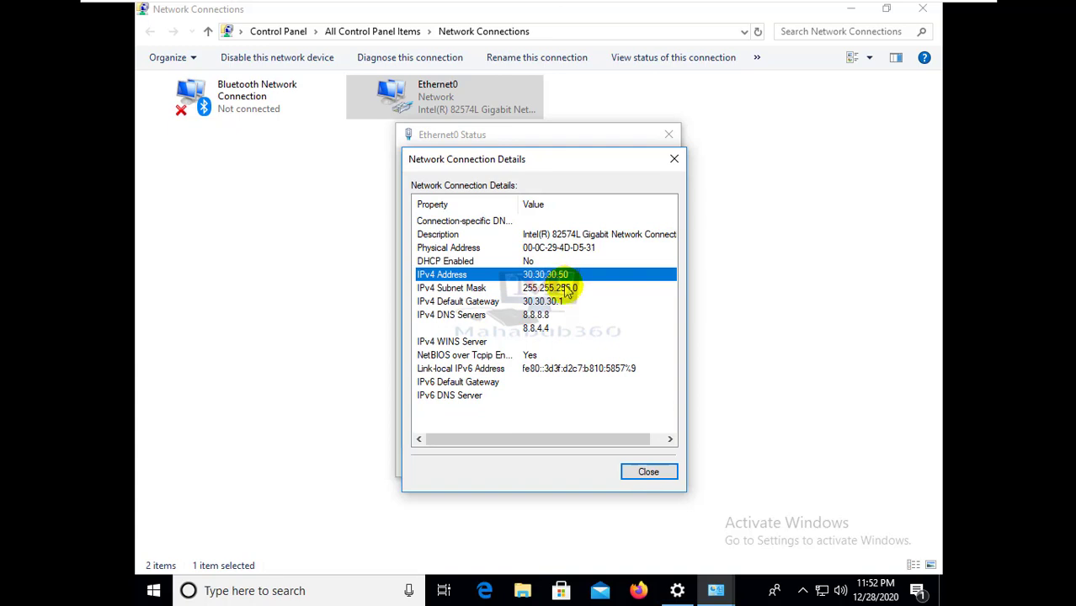
Close the Ethernet0 details and status, the Network Connections window, and the network settings.
{"action": "left_click", "coordinate": [650, 473]}
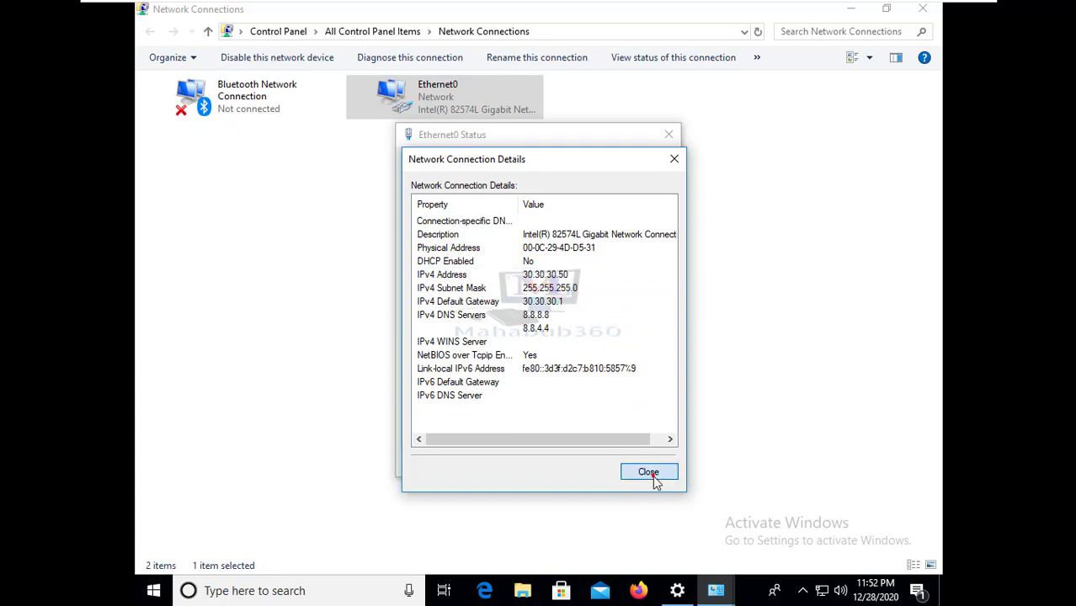
{"action": "left_click", "coordinate": [646, 464]}
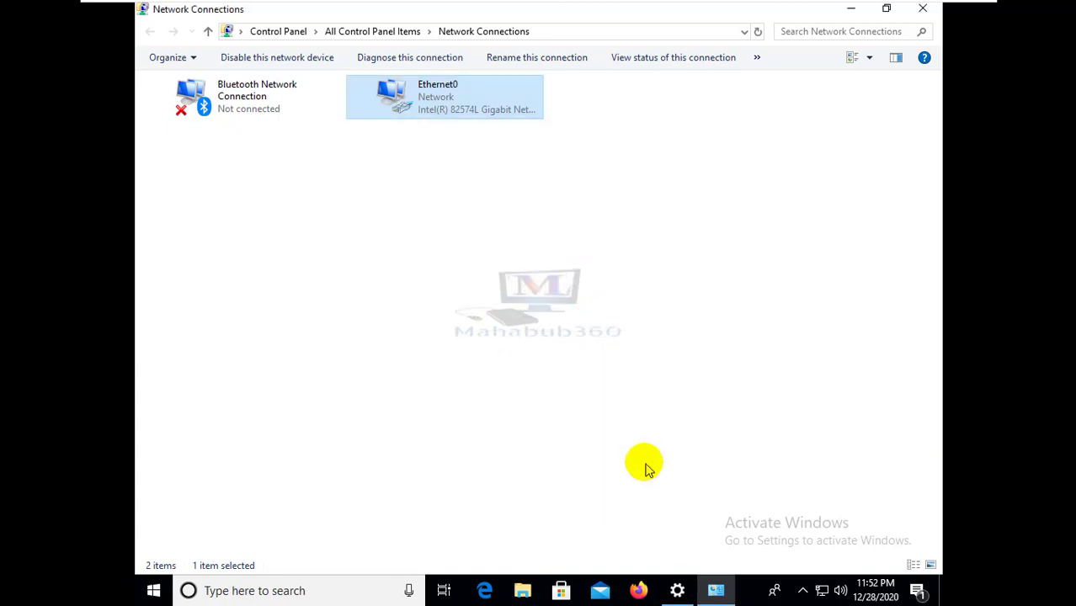
{"action": "left_click", "coordinate": [529, 380]}
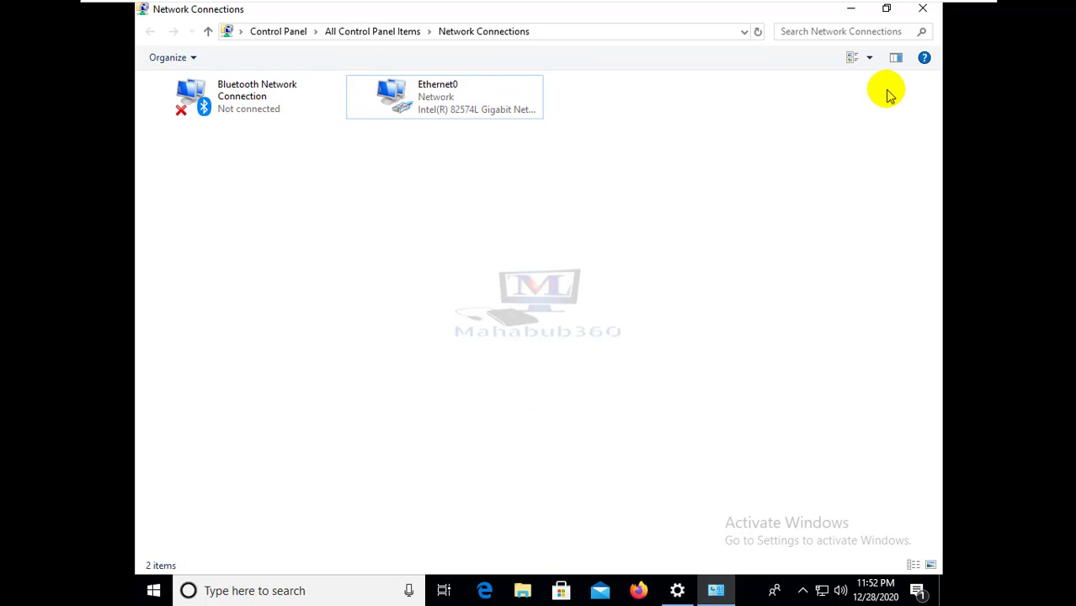
{"action": "left_click", "coordinate": [923, 11]}
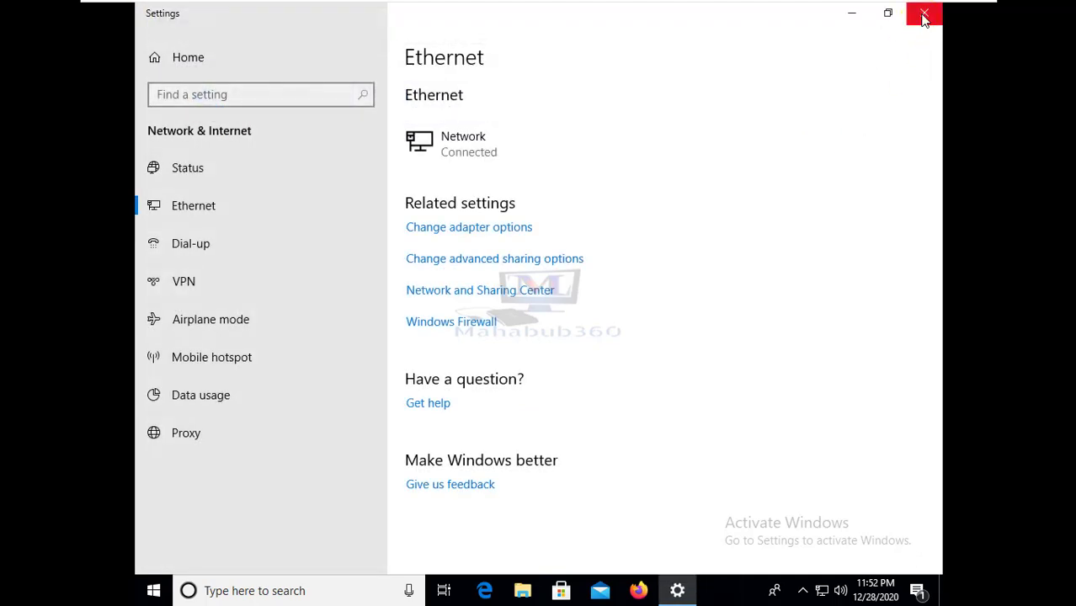
{"action": "left_click", "coordinate": [923, 12]}
Open the system properties of This PC to check the computer name.
{"action": "right_click", "coordinate": [162, 99]}
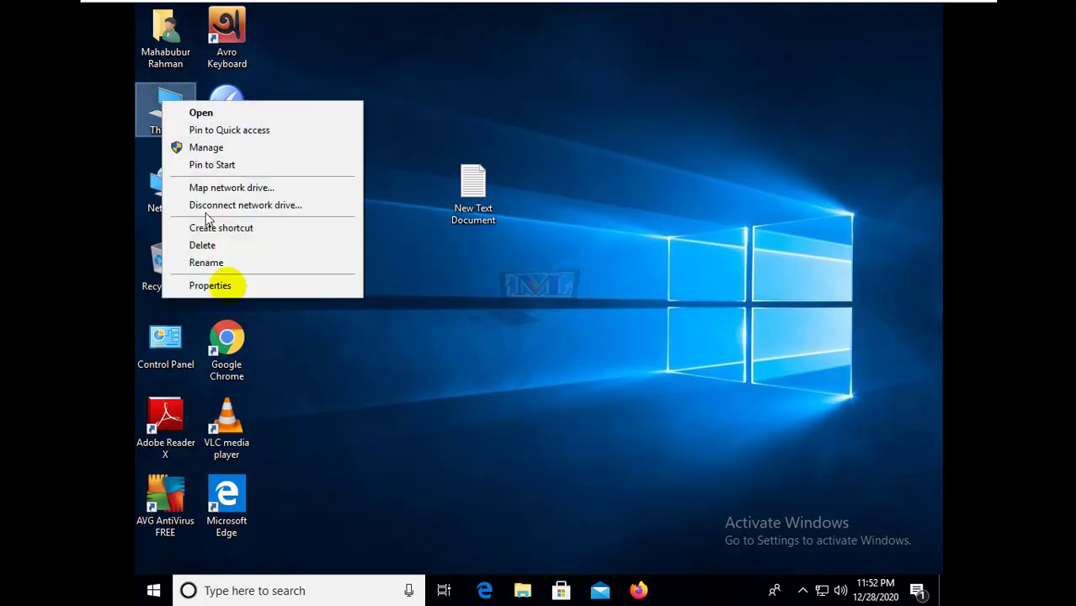
{"action": "left_click", "coordinate": [212, 285]}
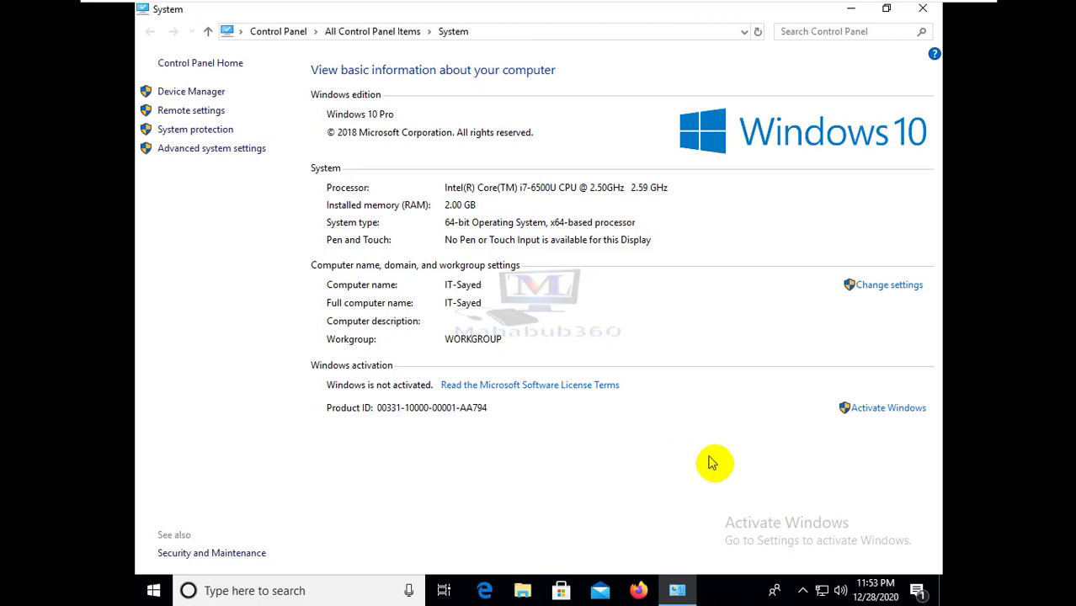
Go through the network settings to the adapter options and open the status of Ethernet0.
{"action": "right_click", "coordinate": [826, 596]}
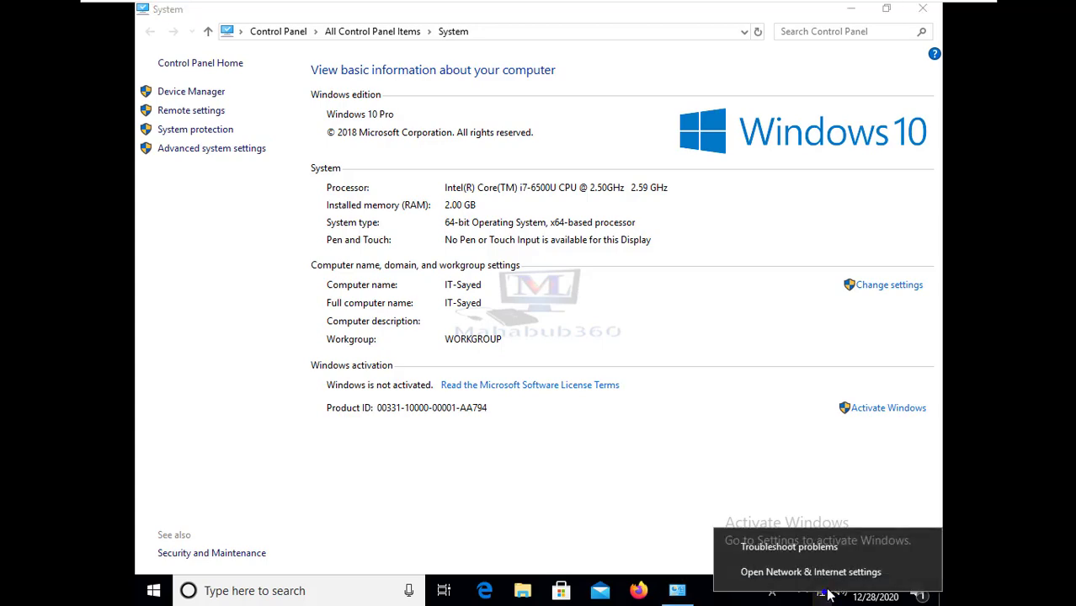
{"action": "left_click", "coordinate": [809, 574]}
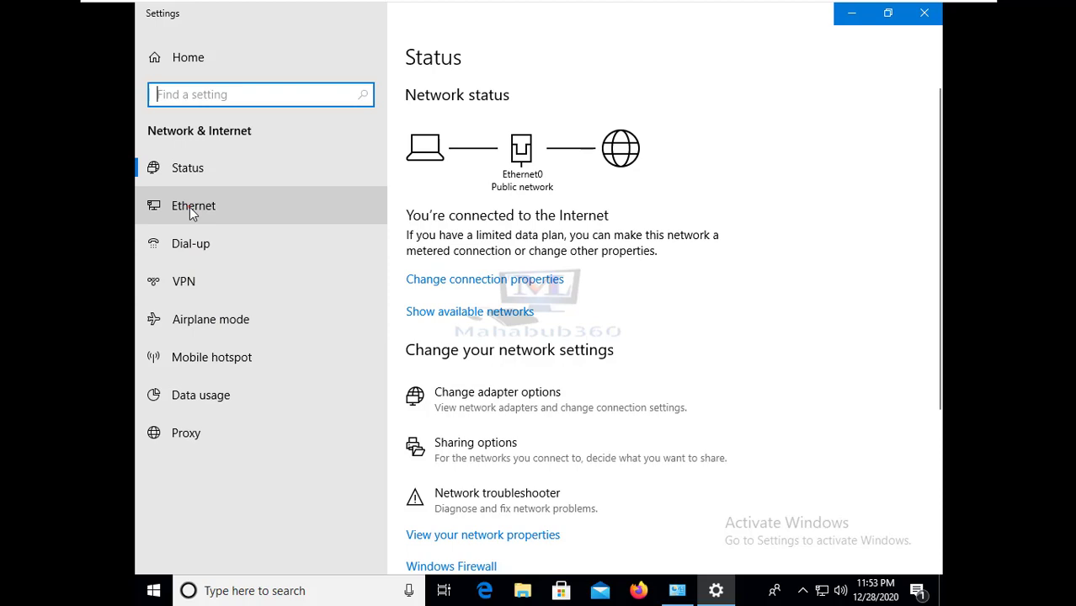
{"action": "left_click", "coordinate": [189, 207]}
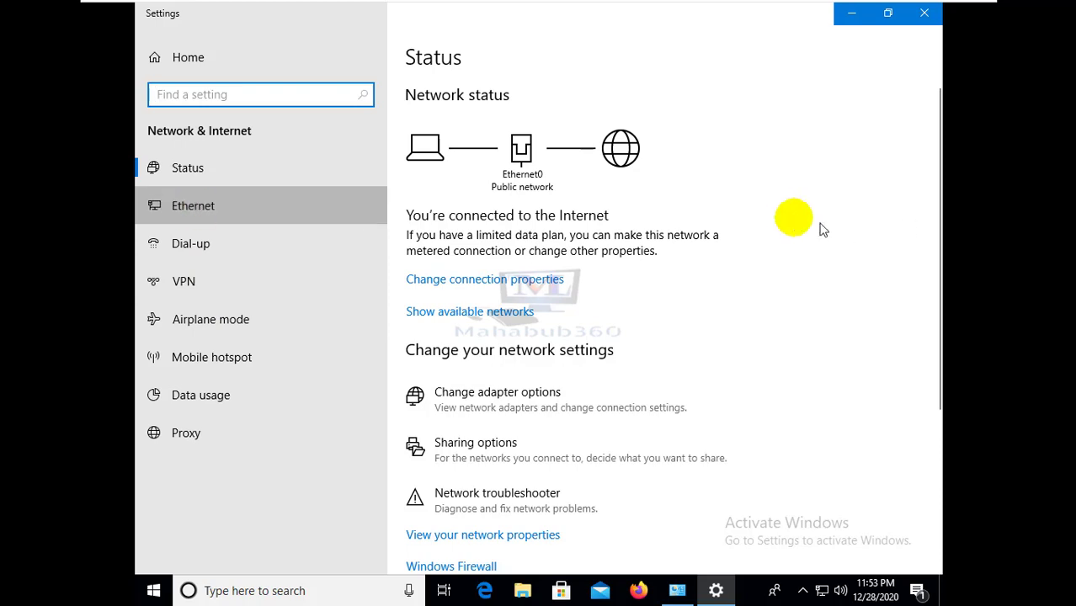
{"action": "left_click", "coordinate": [471, 227]}
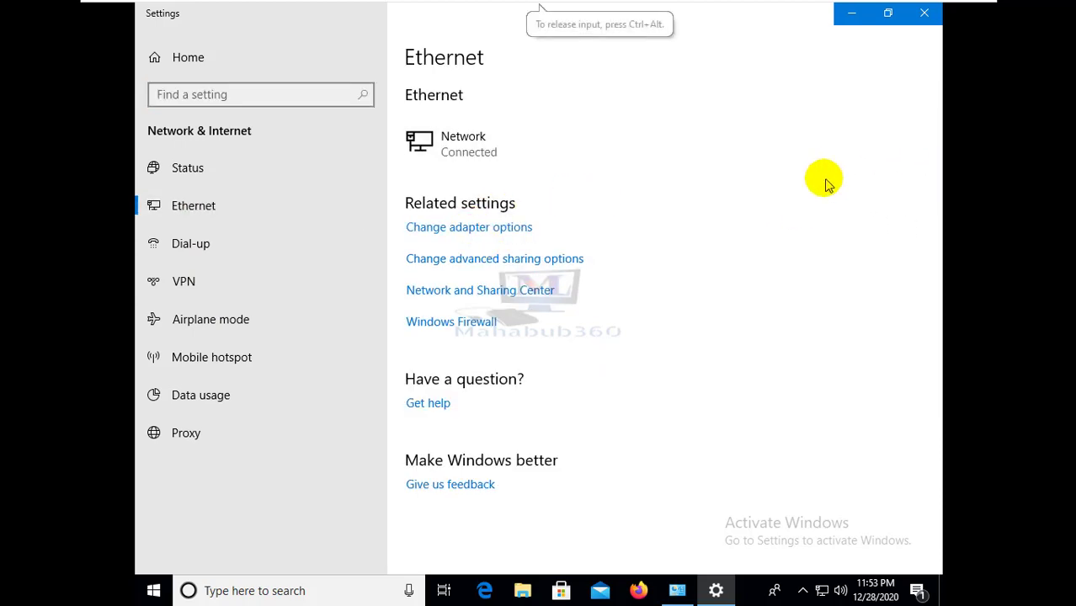
{"action": "double_click", "coordinate": [428, 99]}
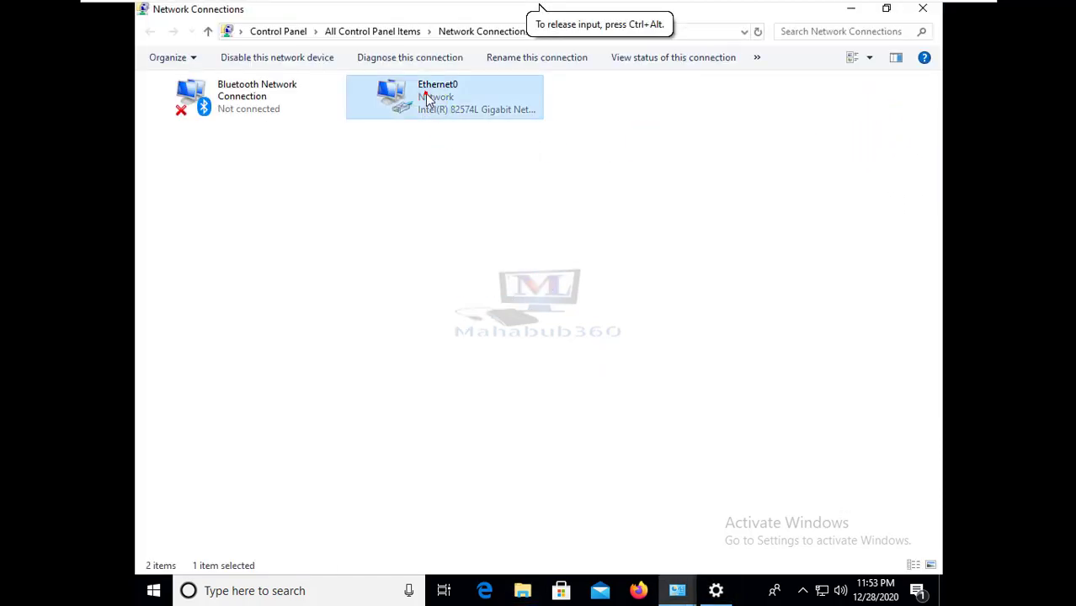
Open the Internet Protocol Version 4 properties of Ethernet0 and examine the static IP address.
{"action": "left_click", "coordinate": [459, 427]}
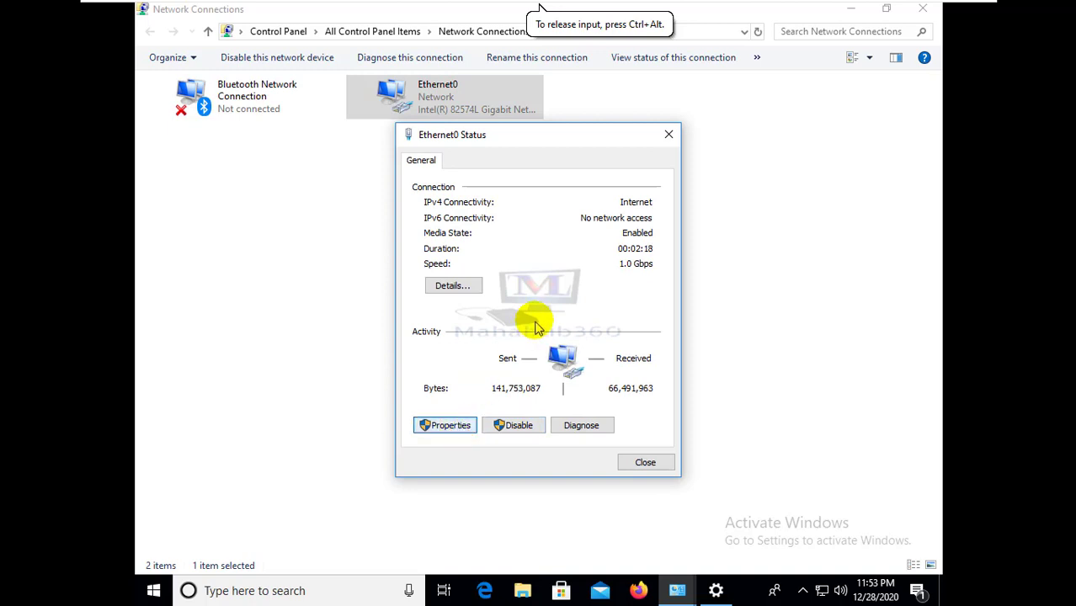
{"action": "double_click", "coordinate": [571, 318]}
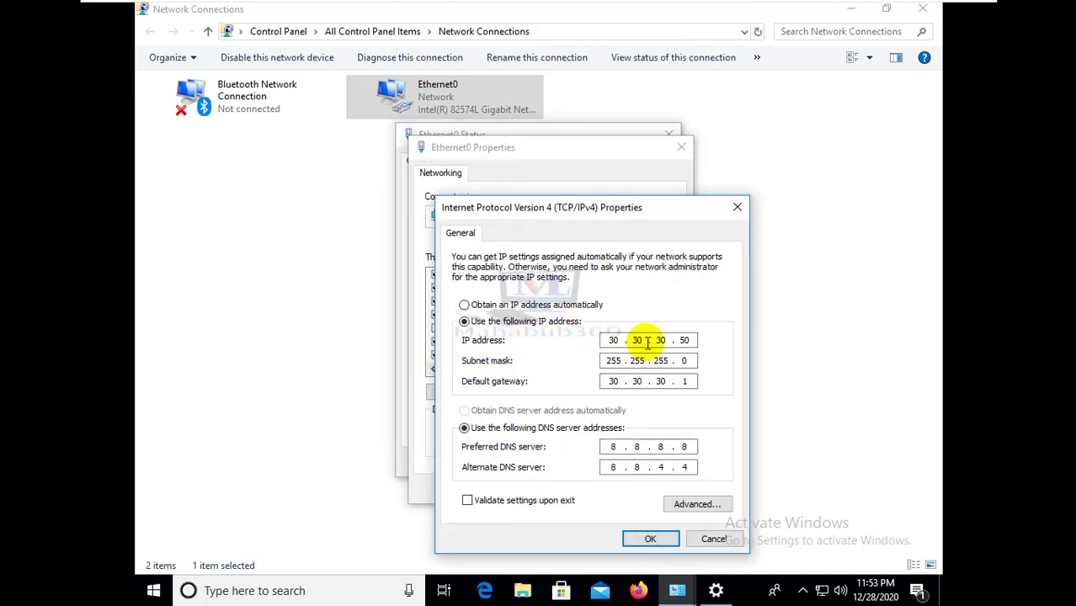
{"action": "double_click", "coordinate": [613, 340]}
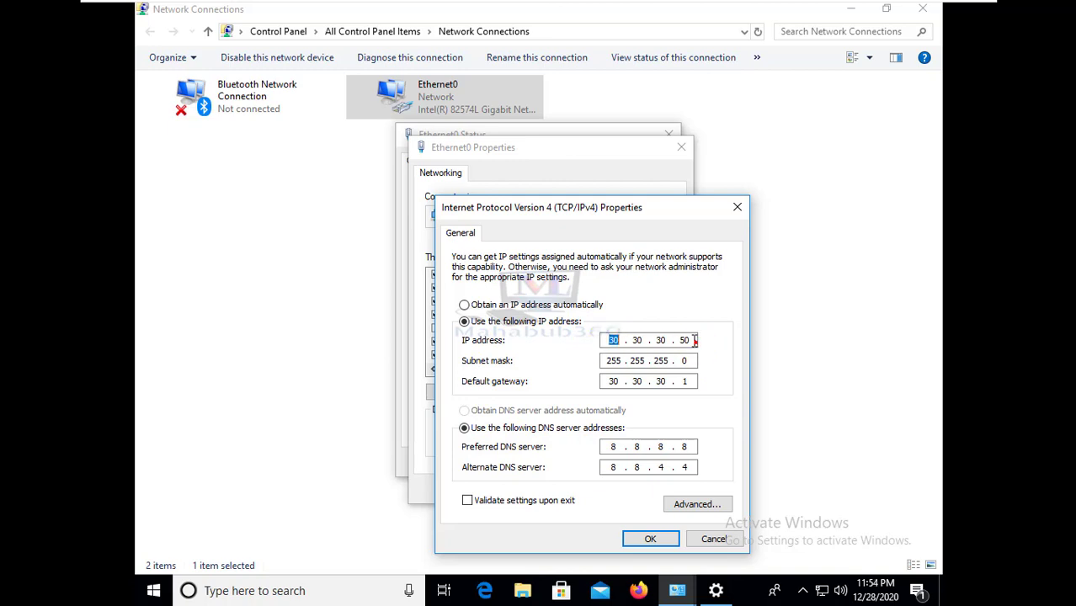
{"action": "left_click", "coordinate": [689, 341]}
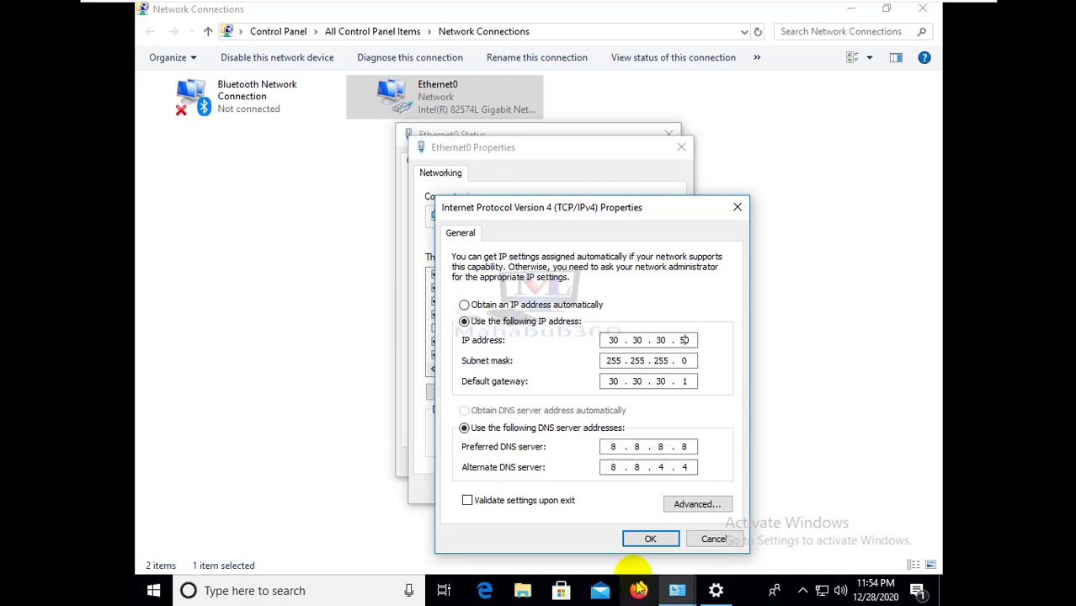
Close the Internet Protocol Version 4 and Ethernet0 dialogs, the Network Connections window, the network settings and the System window.
{"action": "left_click", "coordinate": [647, 537]}
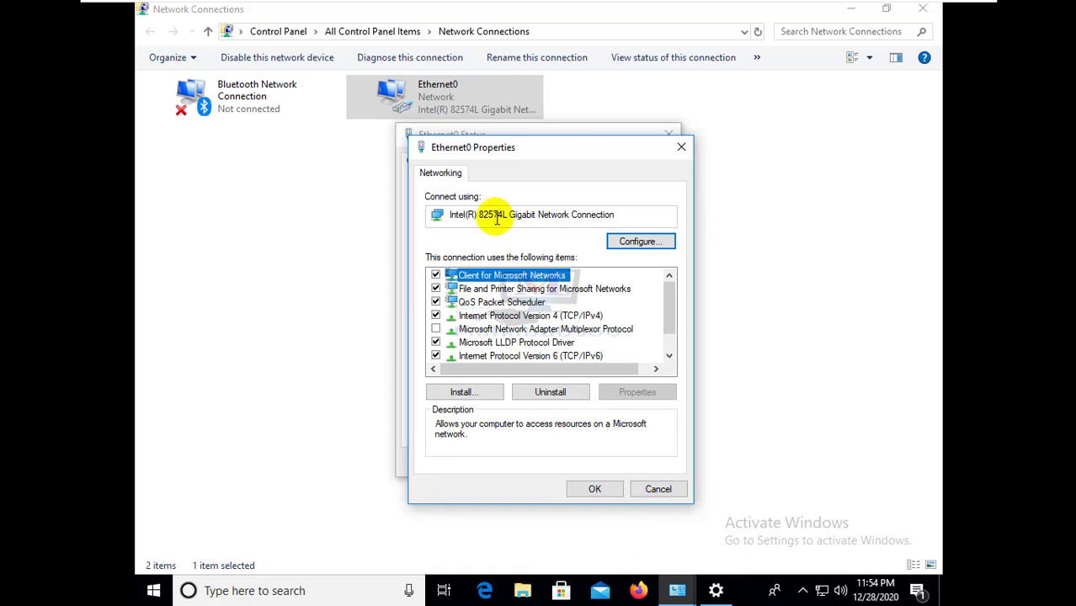
{"action": "left_click", "coordinate": [659, 490]}
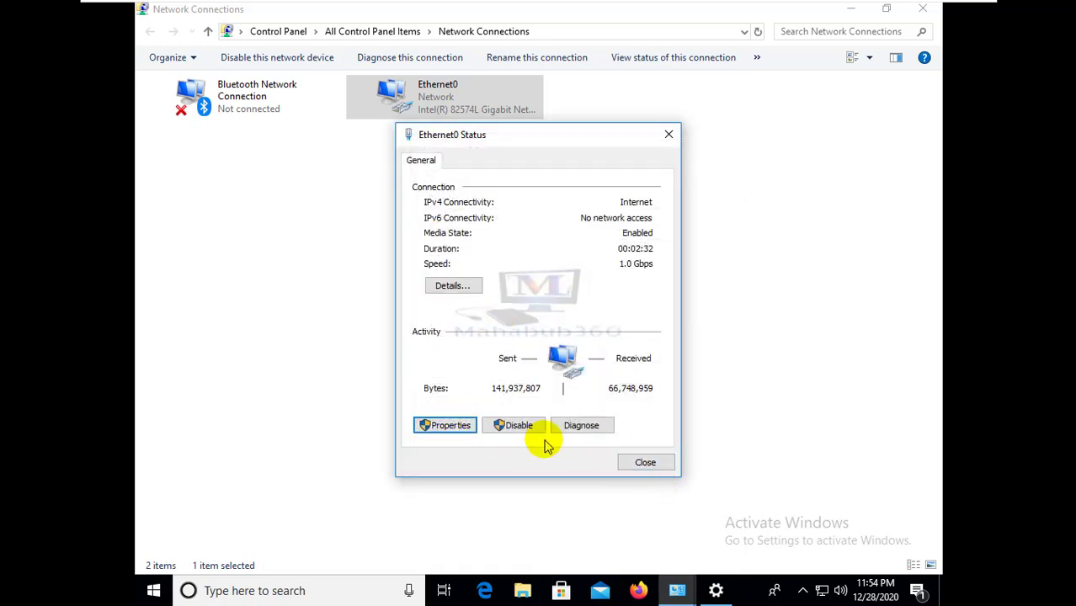
{"action": "left_click", "coordinate": [648, 464]}
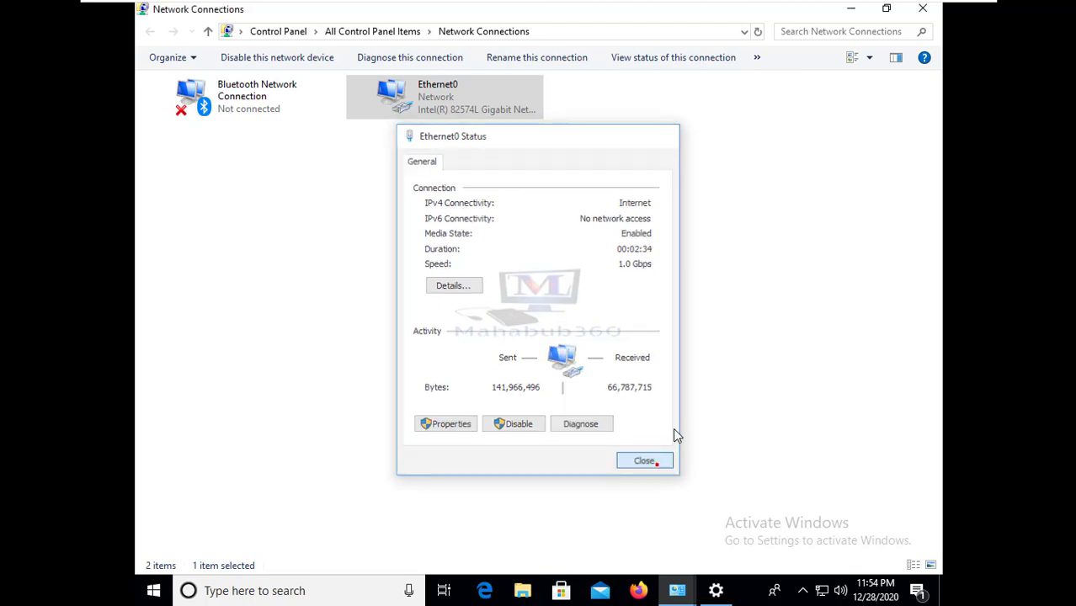
{"action": "left_click", "coordinate": [918, 17]}
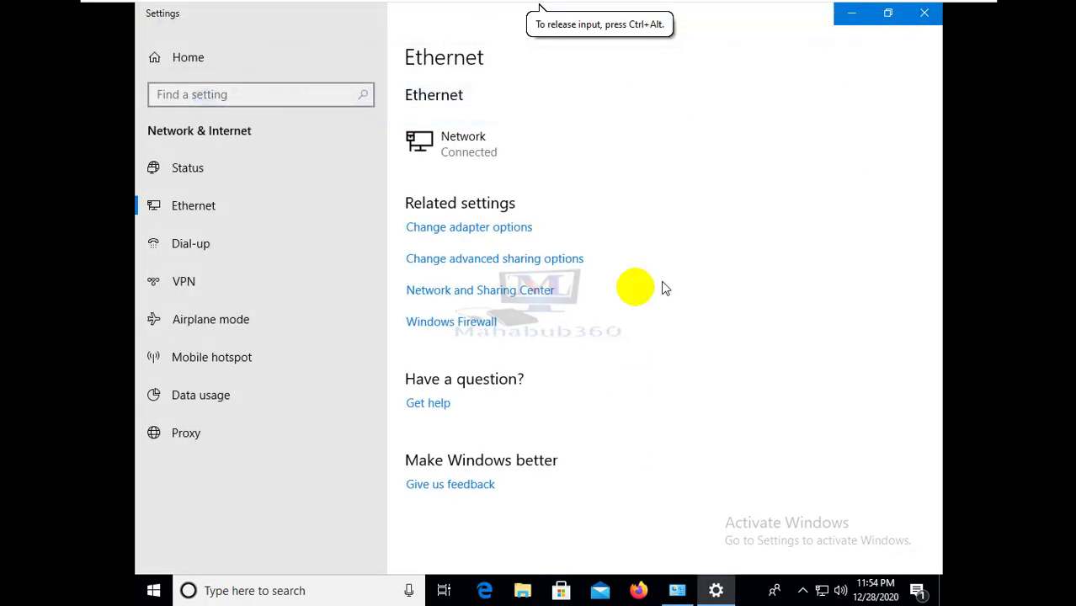
{"action": "left_click", "coordinate": [924, 11]}
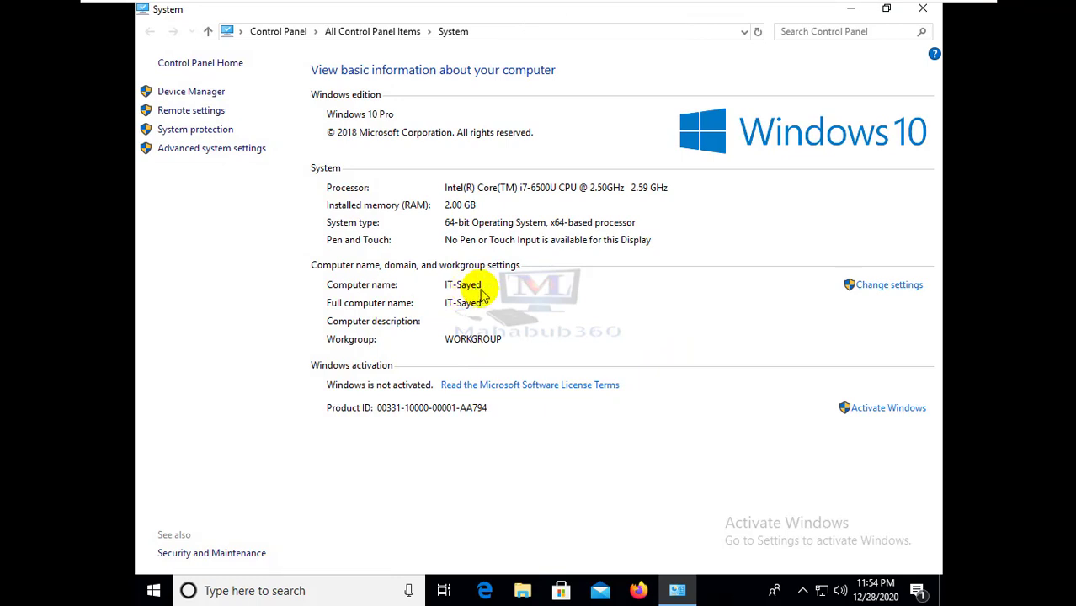
{"action": "left_click", "coordinate": [919, 10]}
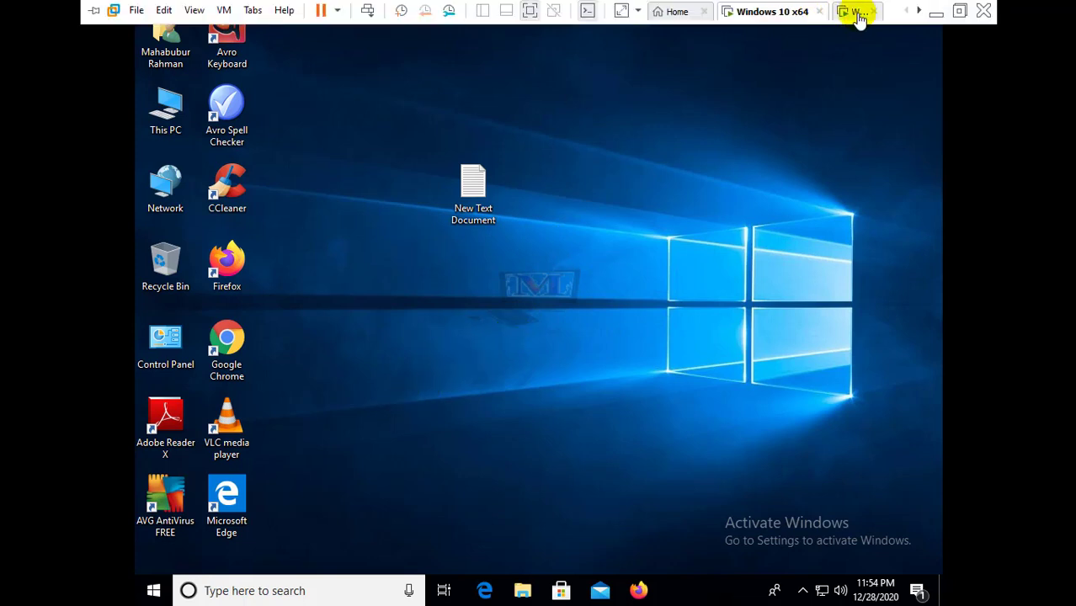
Switch to the second Windows 10 virtual machine and refresh its desktop.
{"action": "left_click", "coordinate": [853, 12]}
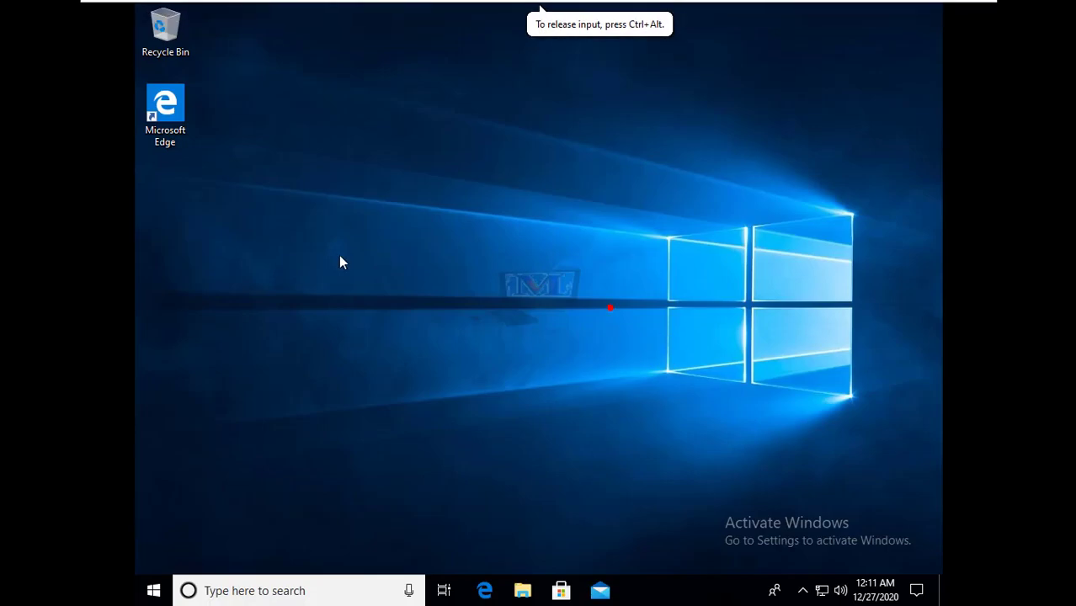
{"action": "right_click", "coordinate": [338, 255]}
{"action": "left_click", "coordinate": [408, 303]}
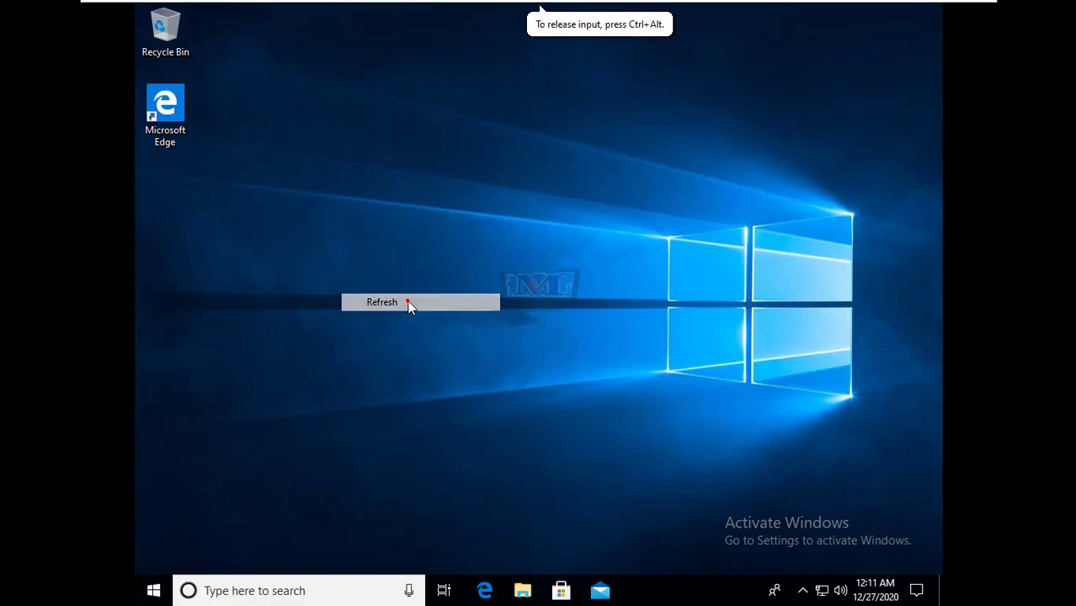
Open Control Panel through a search for "con", maximize it, and show its items as large icons.
{"action": "left_click", "coordinate": [249, 591]}
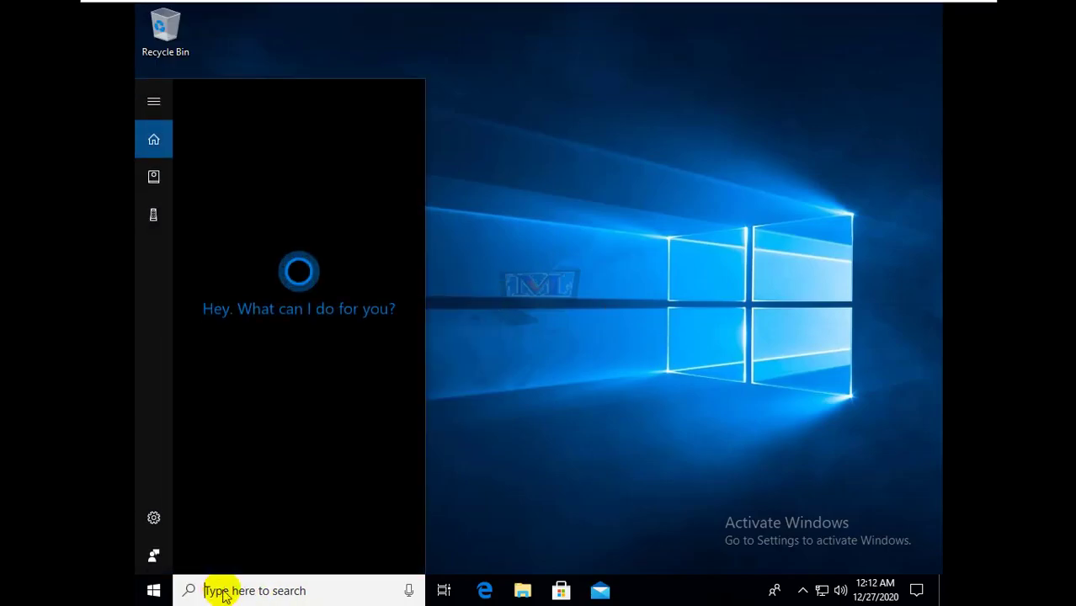
{"action": "type", "text": "con"}
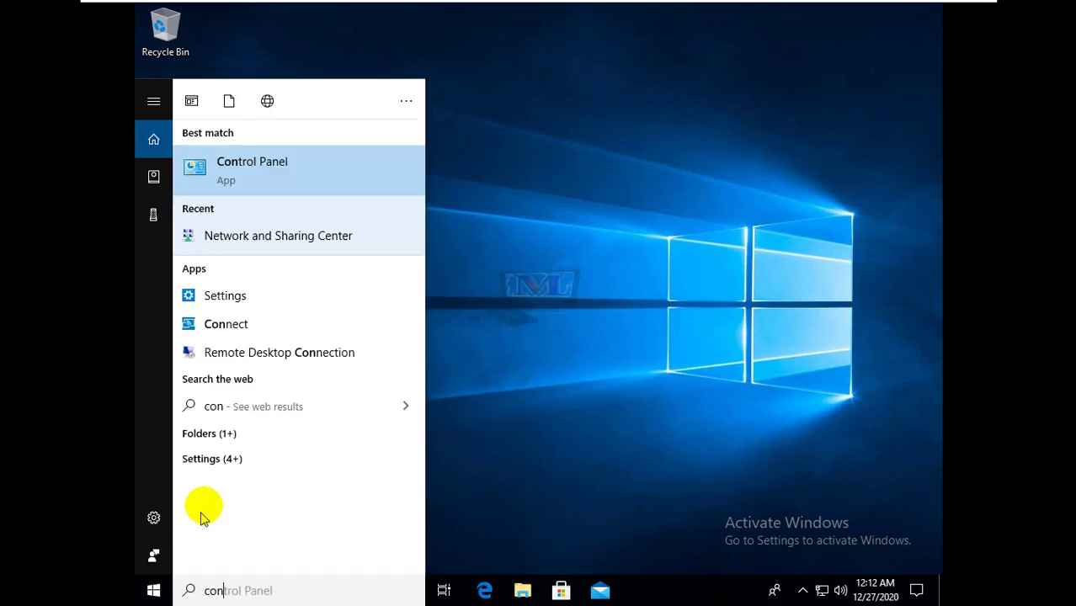
{"action": "left_click", "coordinate": [245, 164]}
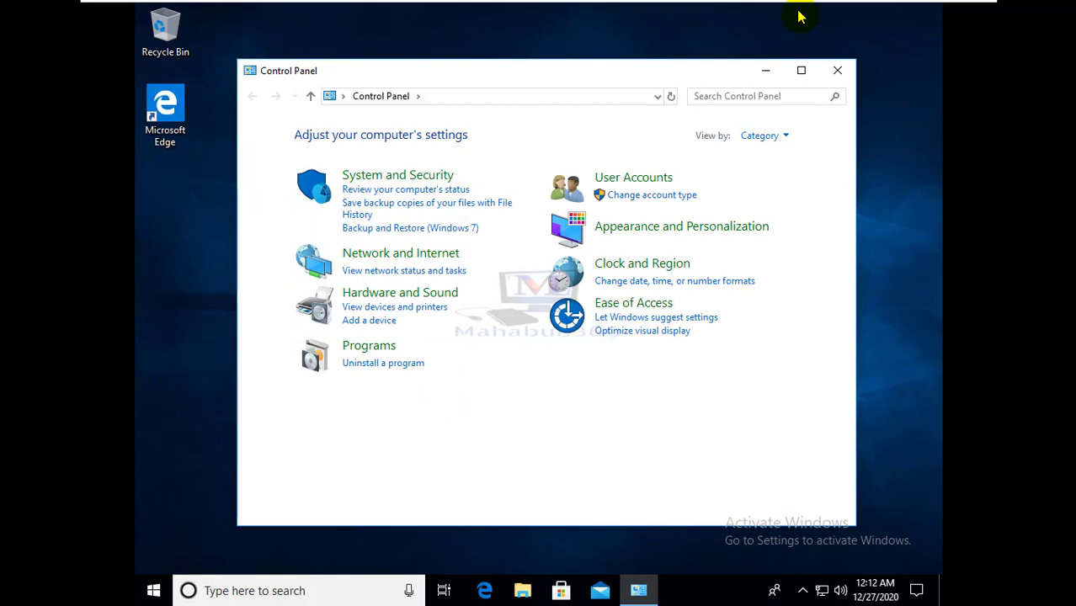
{"action": "left_click", "coordinate": [802, 70]}
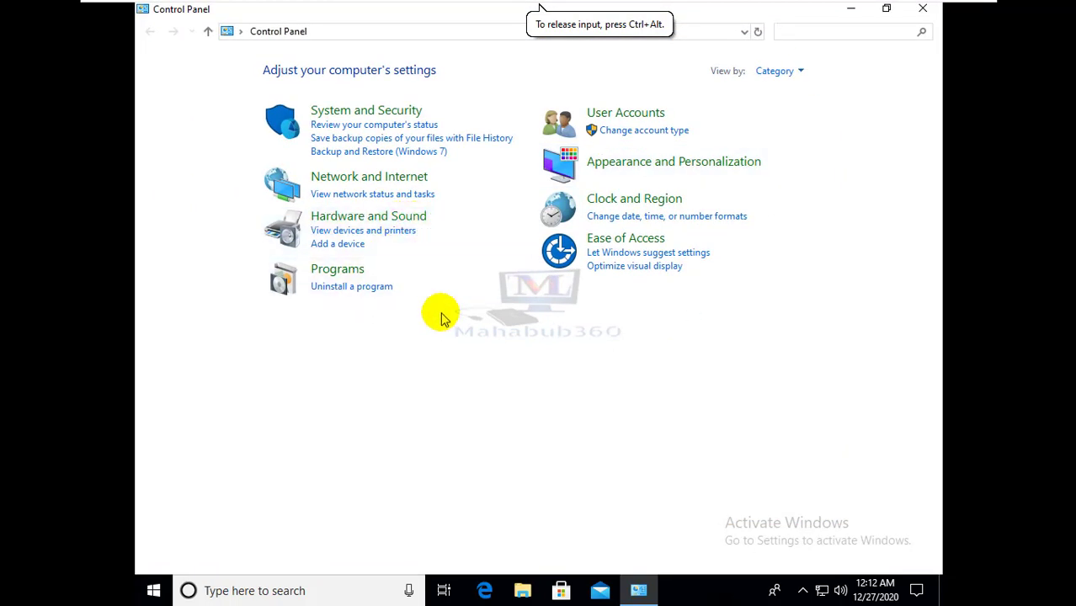
{"action": "left_click", "coordinate": [796, 72]}
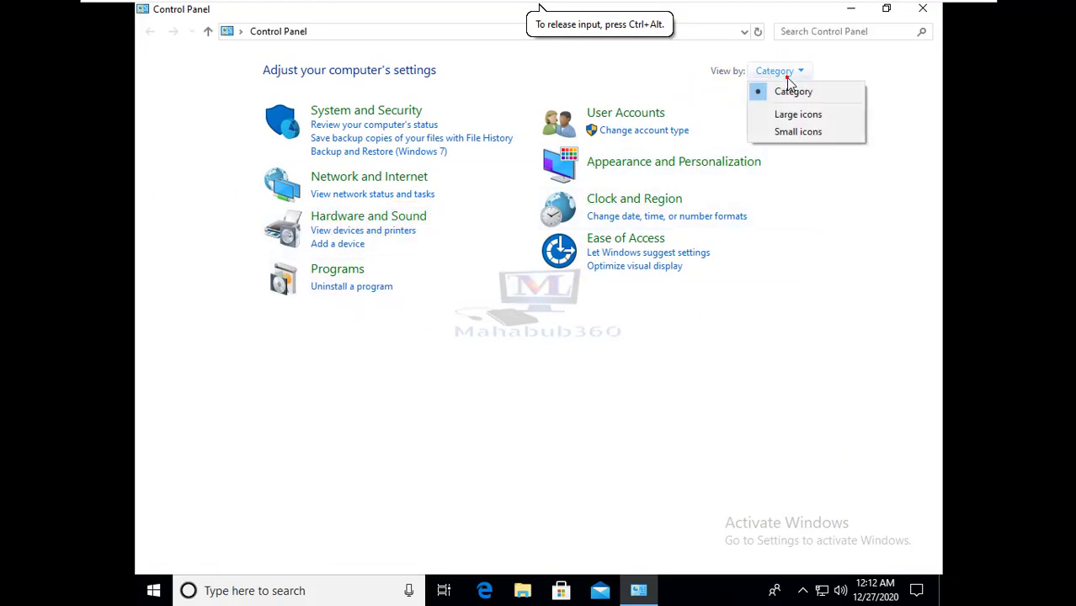
{"action": "left_click", "coordinate": [793, 112]}
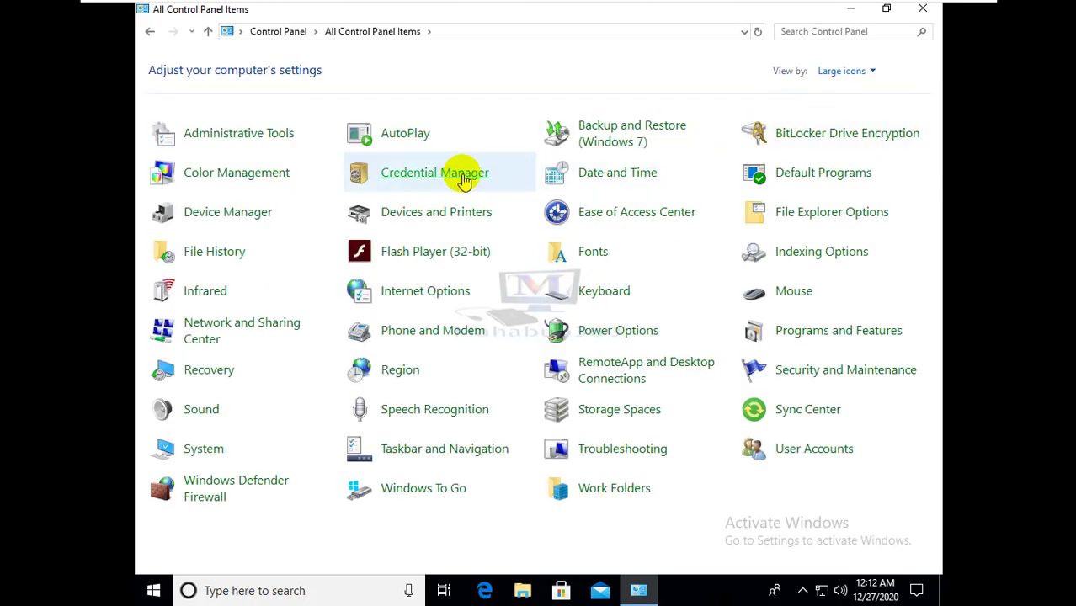
Start adding an unlisted printer from Devices and Printers and choose to select a shared printer by name.
{"action": "left_click", "coordinate": [444, 217]}
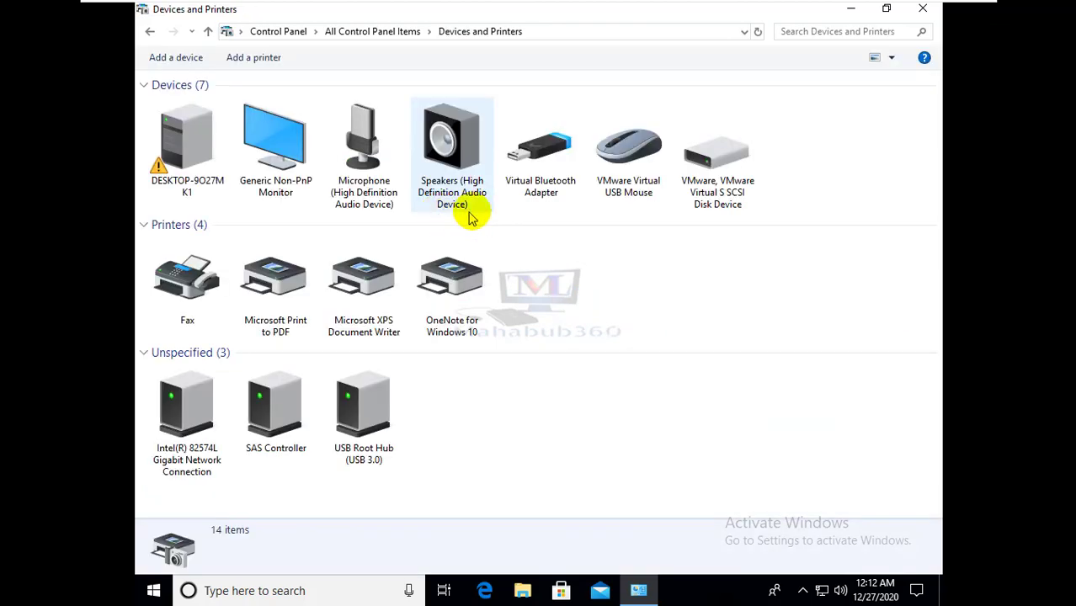
{"action": "left_click", "coordinate": [263, 61]}
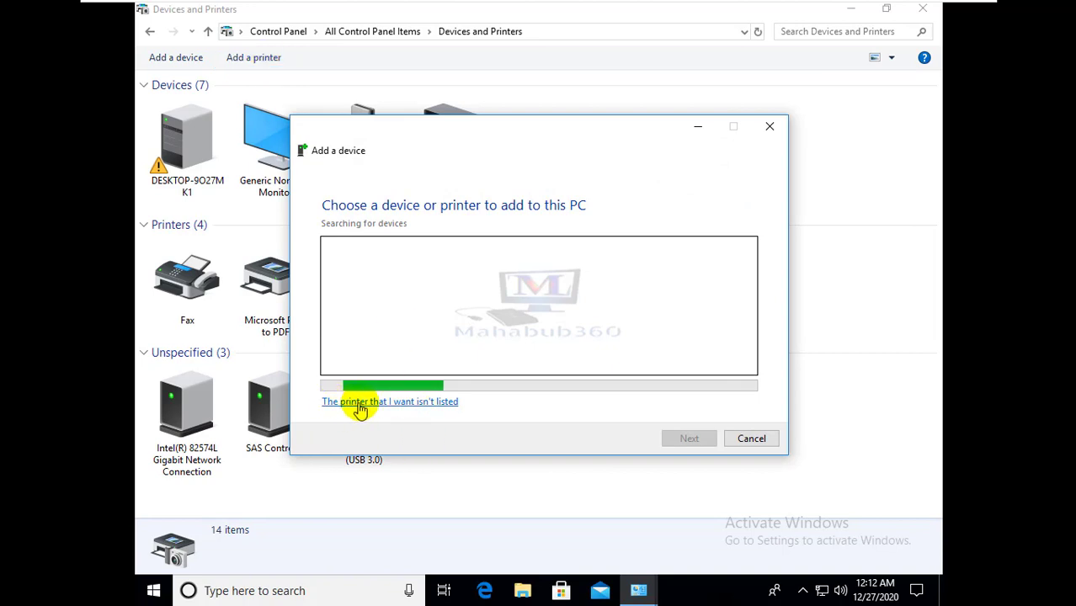
{"action": "left_click", "coordinate": [426, 404]}
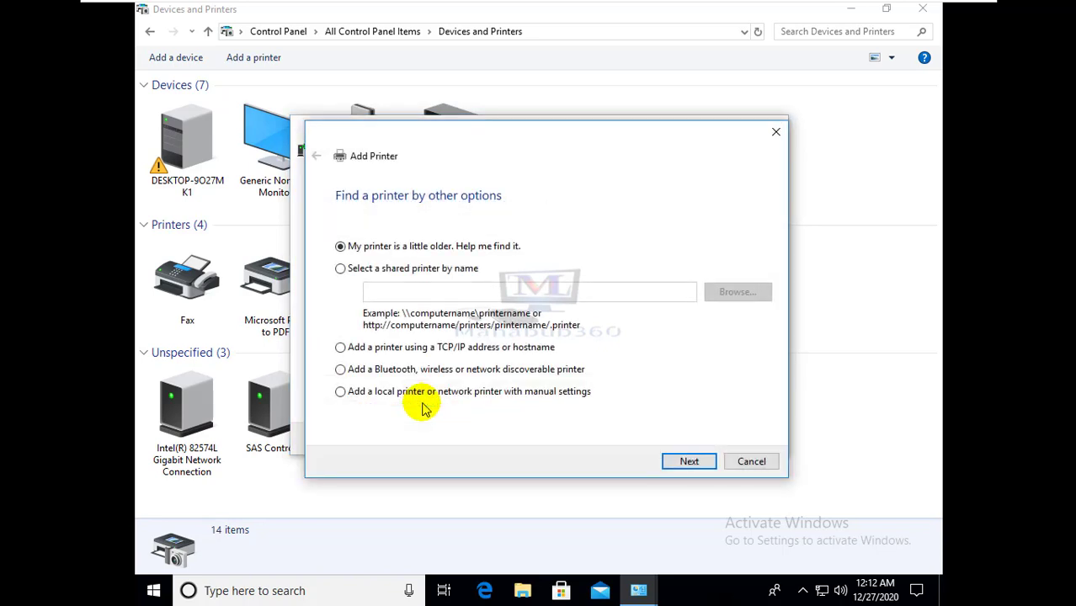
{"action": "left_click", "coordinate": [340, 269]}
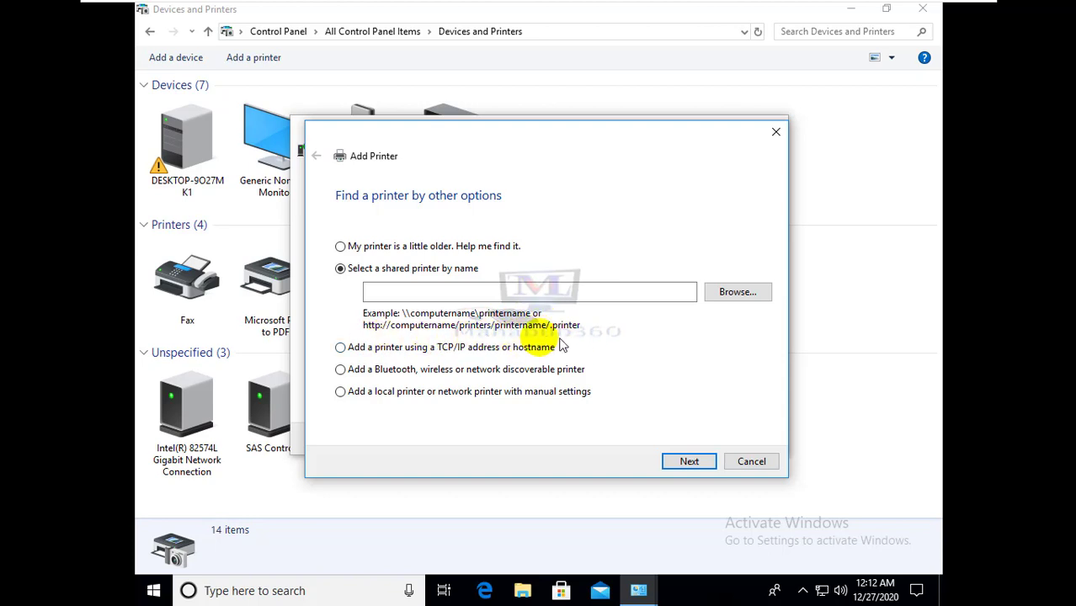
Enter the network path to the other computer's Canon iR2230 Class Driver share, accepting the suggested path.
{"action": "left_click", "coordinate": [389, 291]}
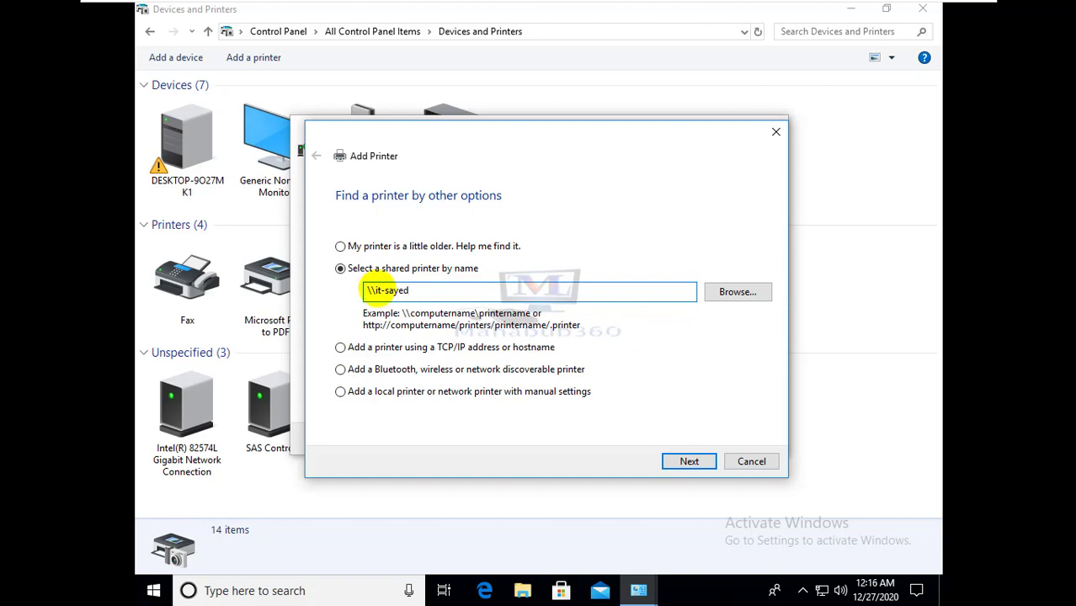
{"action": "type", "text": "\\"}
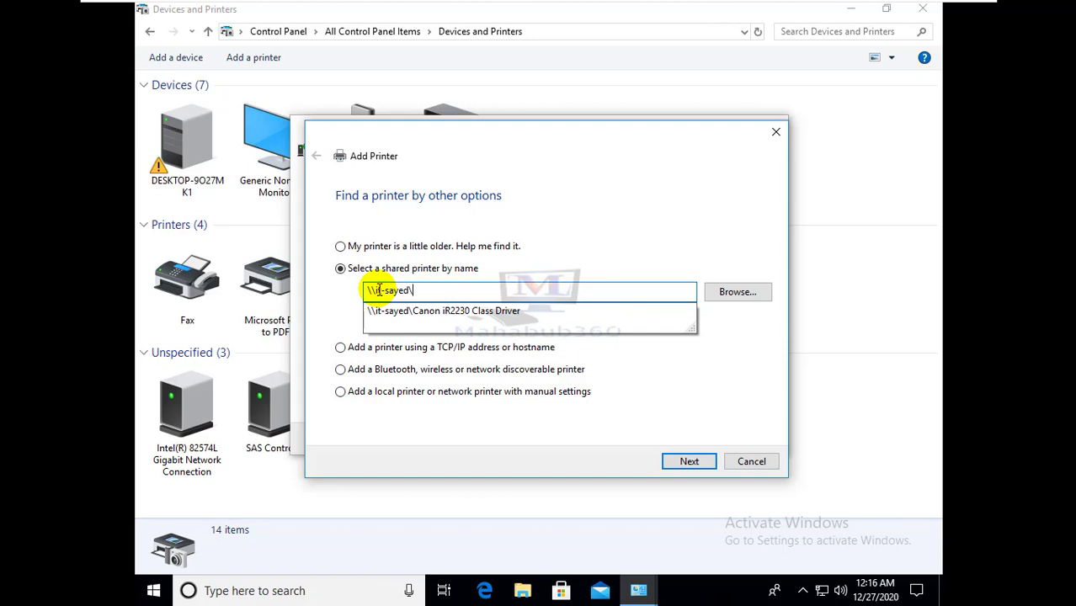
{"action": "left_click", "coordinate": [439, 317]}
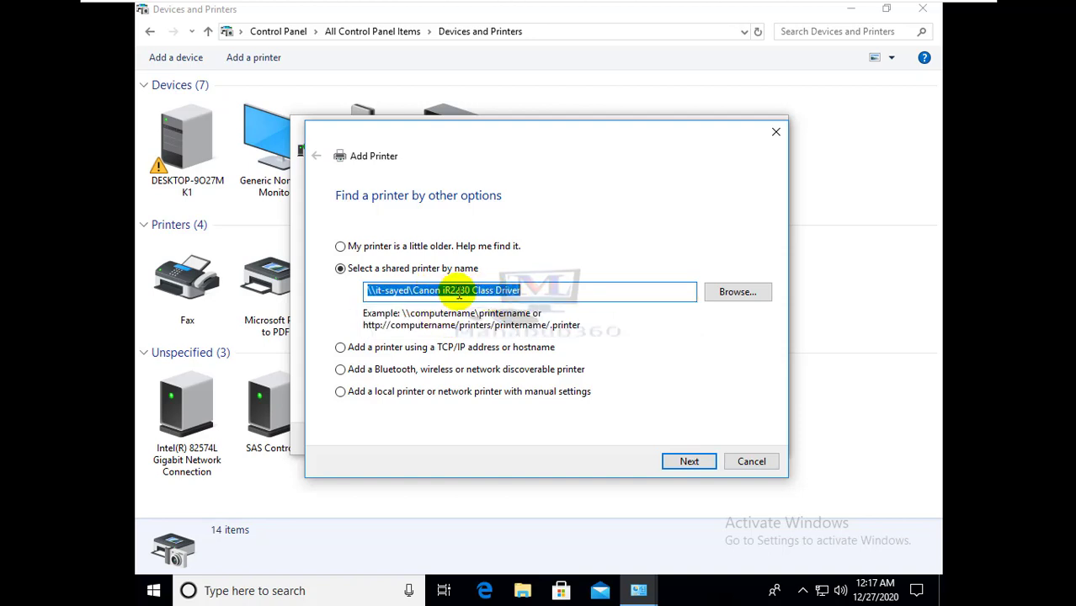
{"action": "left_click", "coordinate": [533, 290]}
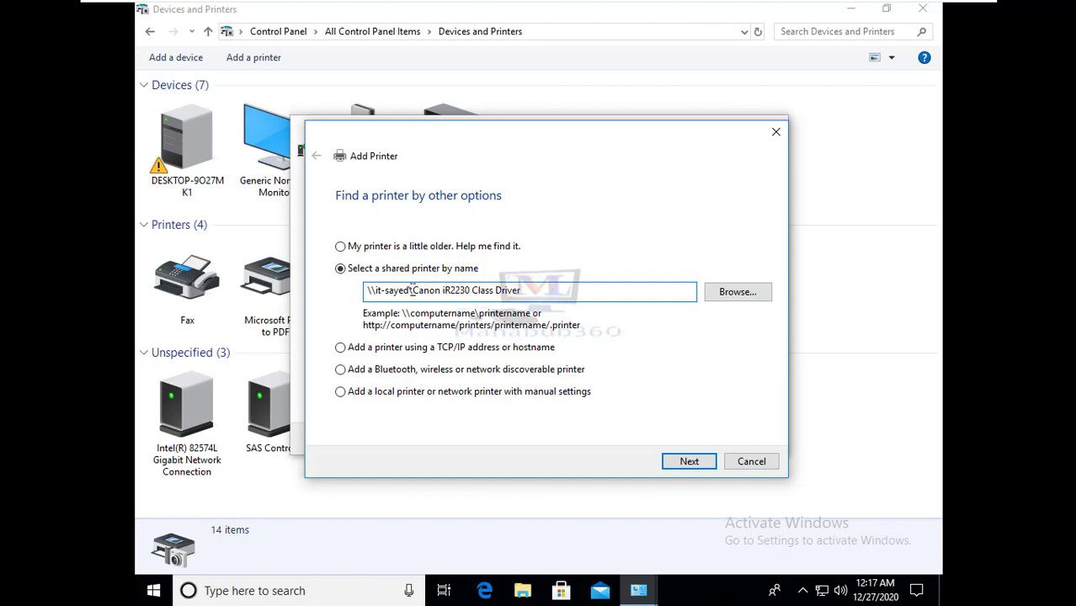
{"action": "left_click_drag", "start_coordinate": [412, 291], "coordinate": [548, 290]}
{"action": "left_click", "coordinate": [551, 290]}
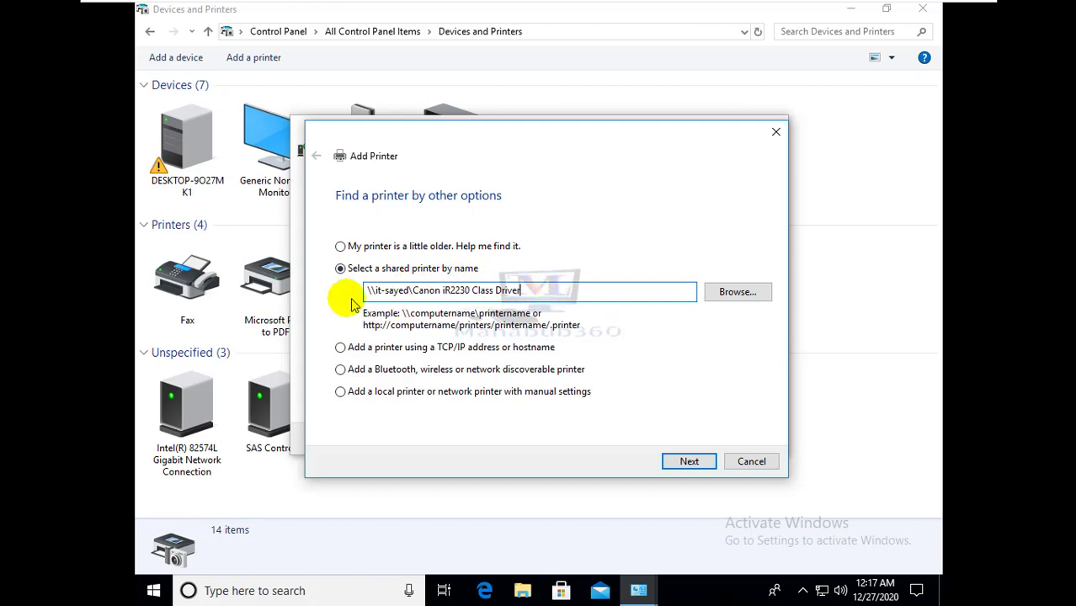
Install the shared Canon iR2230 printer and finish the wizard without printing a test page.
{"action": "left_click", "coordinate": [689, 465]}
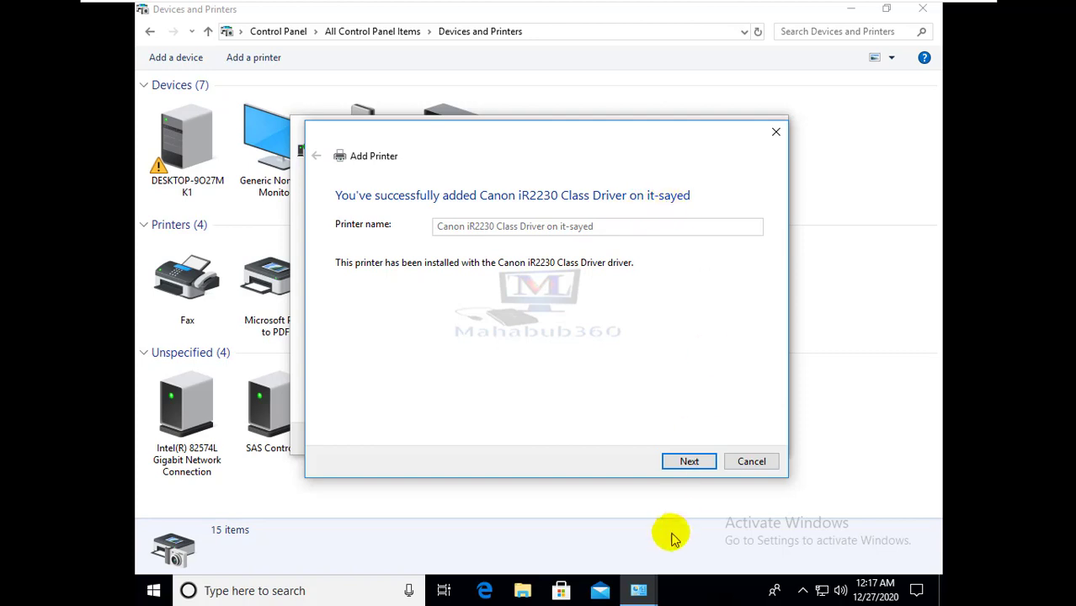
{"action": "left_click", "coordinate": [689, 469]}
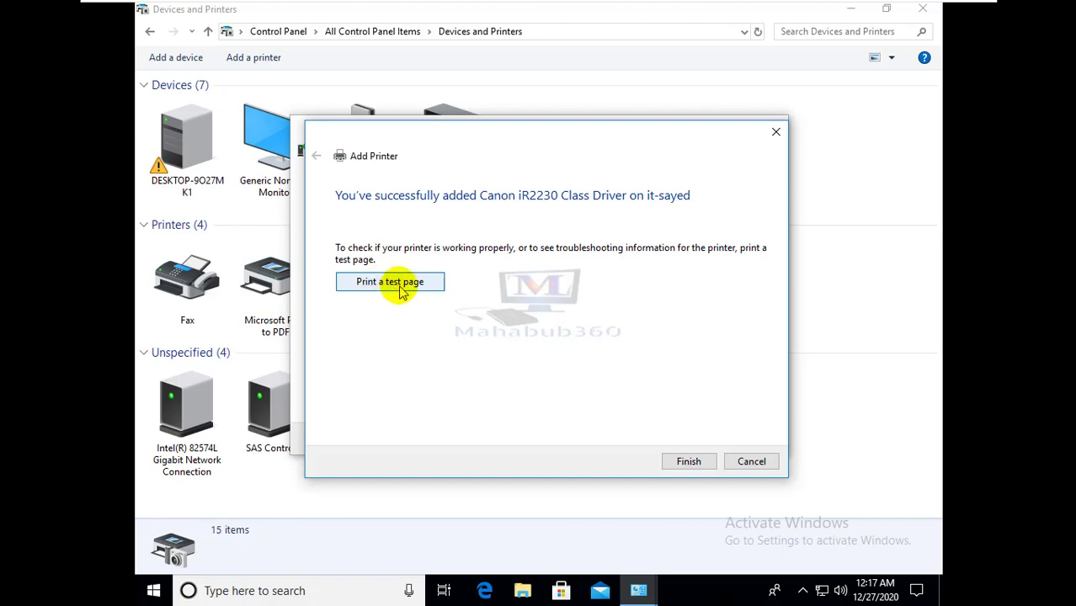
{"action": "left_click", "coordinate": [689, 463]}
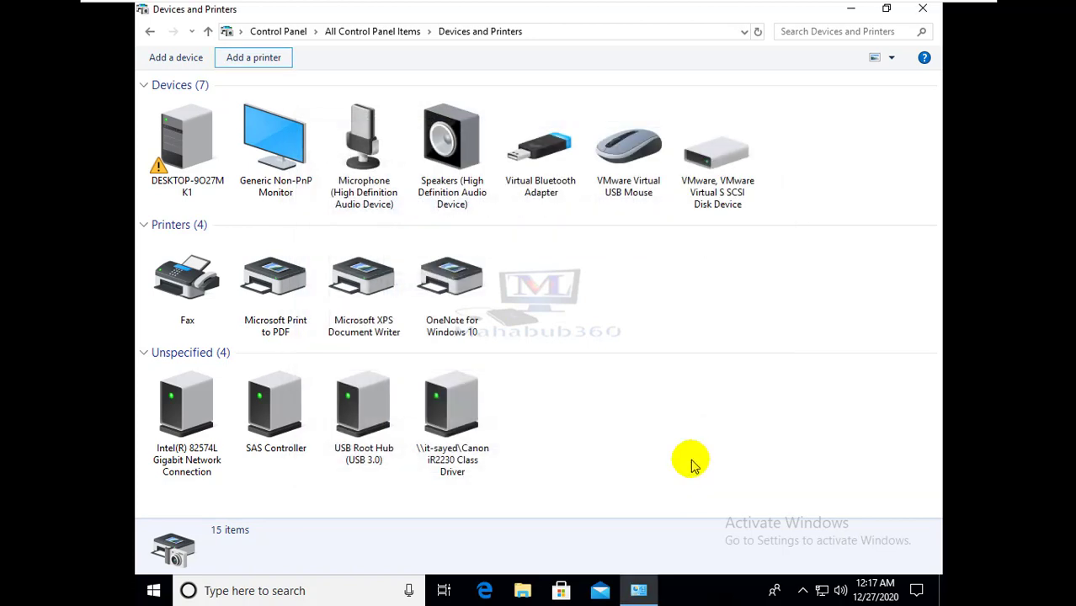
Refresh the Devices and Printers list and check the entry of the added Canon iR2230 Class Driver.
{"action": "left_click", "coordinate": [446, 459]}
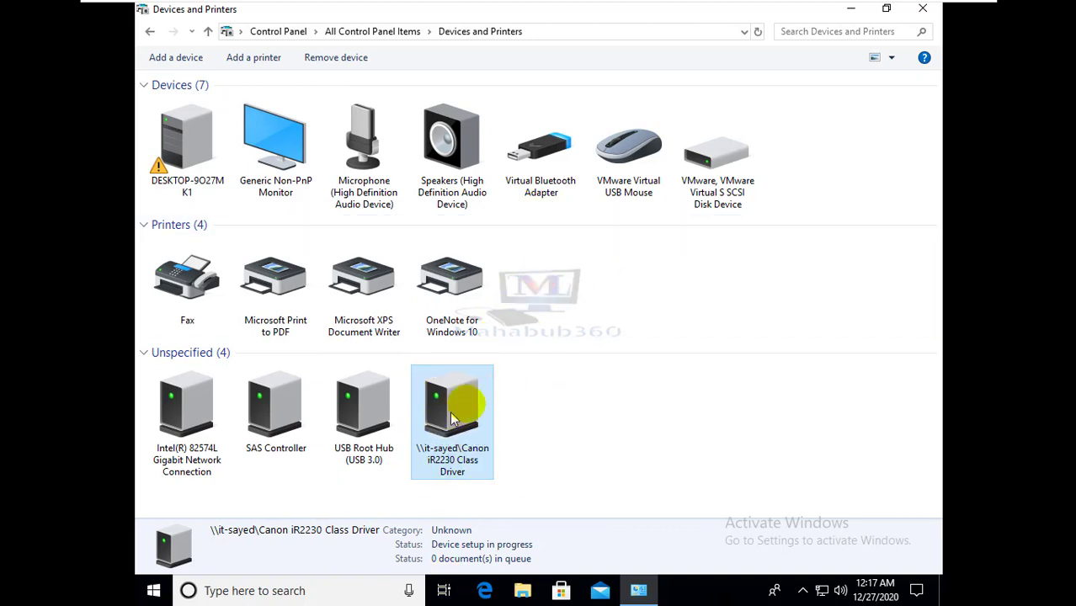
{"action": "right_click", "coordinate": [601, 279]}
{"action": "left_click", "coordinate": [648, 344]}
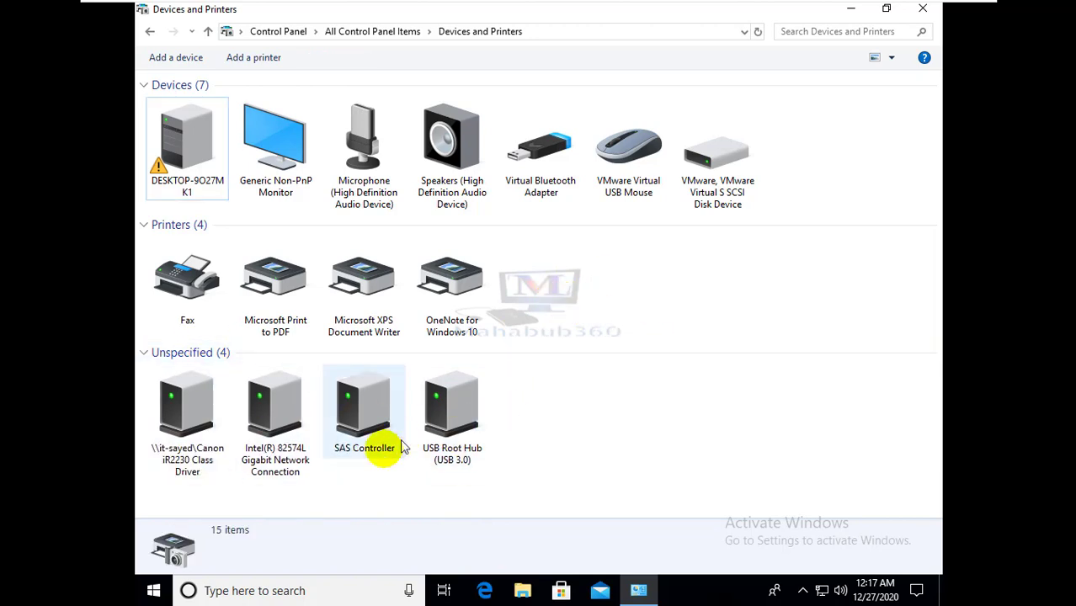
{"action": "left_click", "coordinate": [185, 459]}
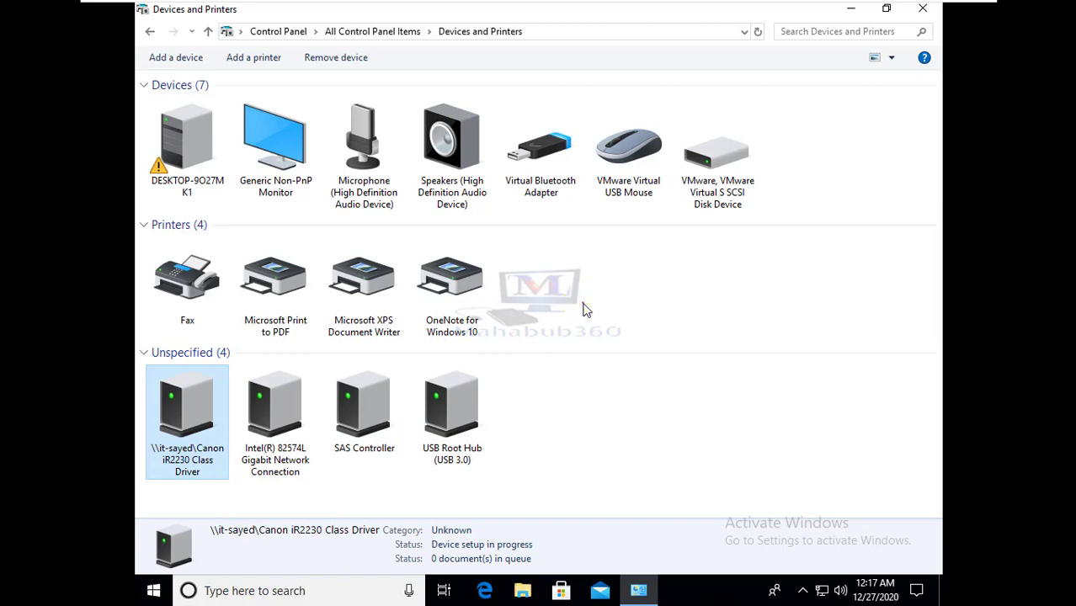
{"action": "left_click", "coordinate": [563, 286]}
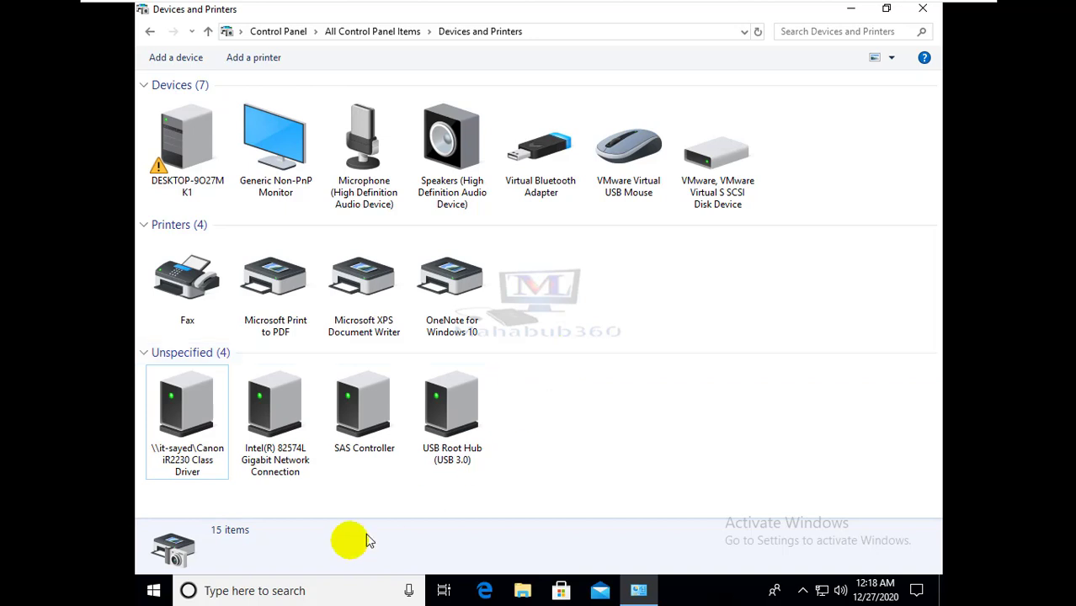
Try to open the other computer's network path \\30.30.30.50 through the Run dialog.
{"action": "left_click", "coordinate": [231, 592]}
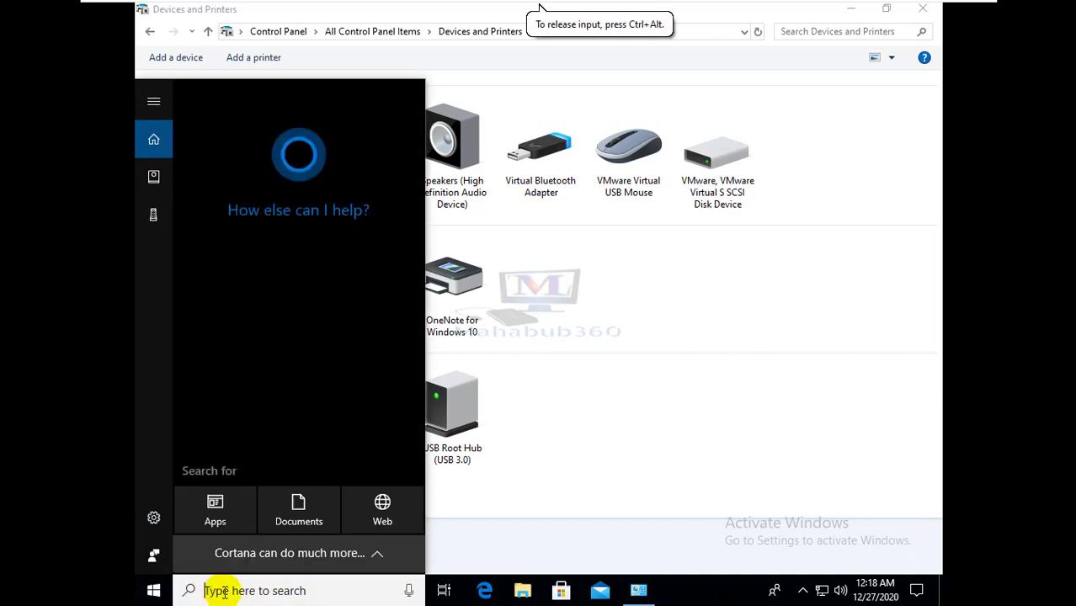
{"action": "type", "text": "run"}
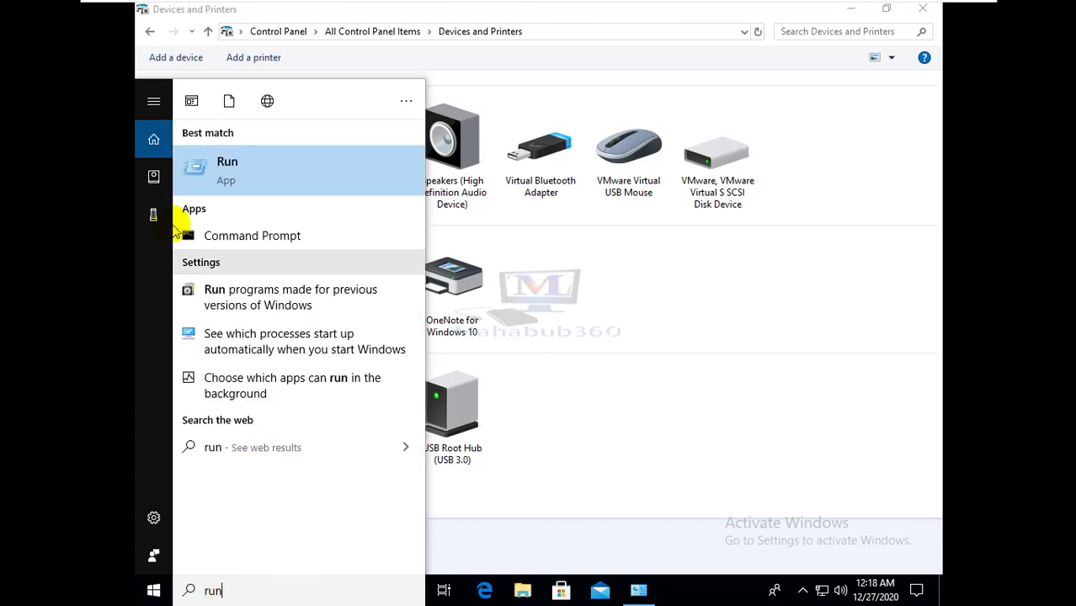
{"action": "left_click", "coordinate": [227, 168]}
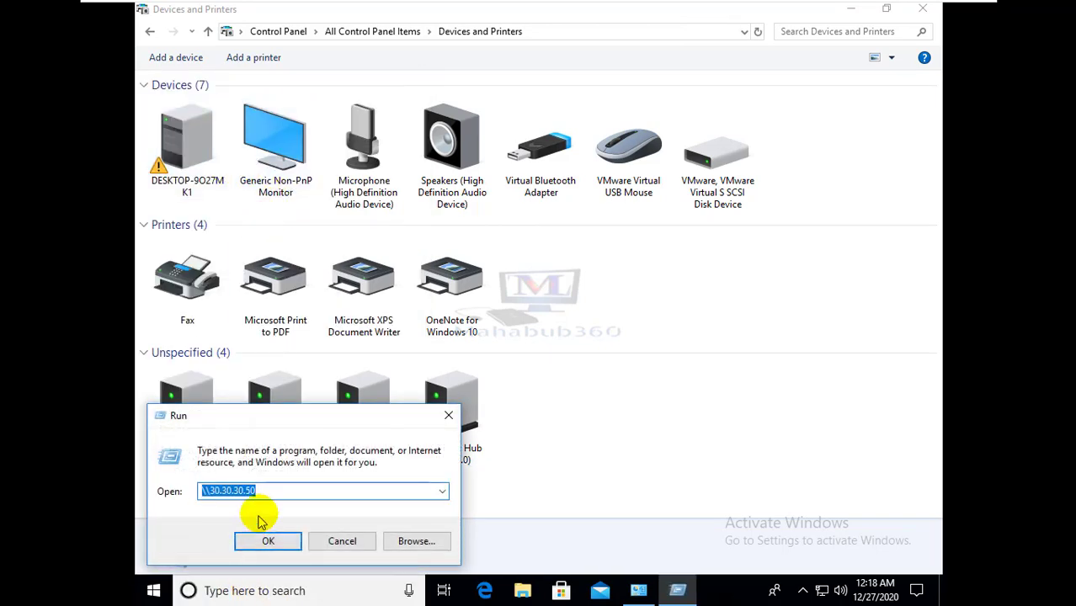
{"action": "left_click", "coordinate": [268, 493]}
{"action": "double_click", "coordinate": [272, 494]}
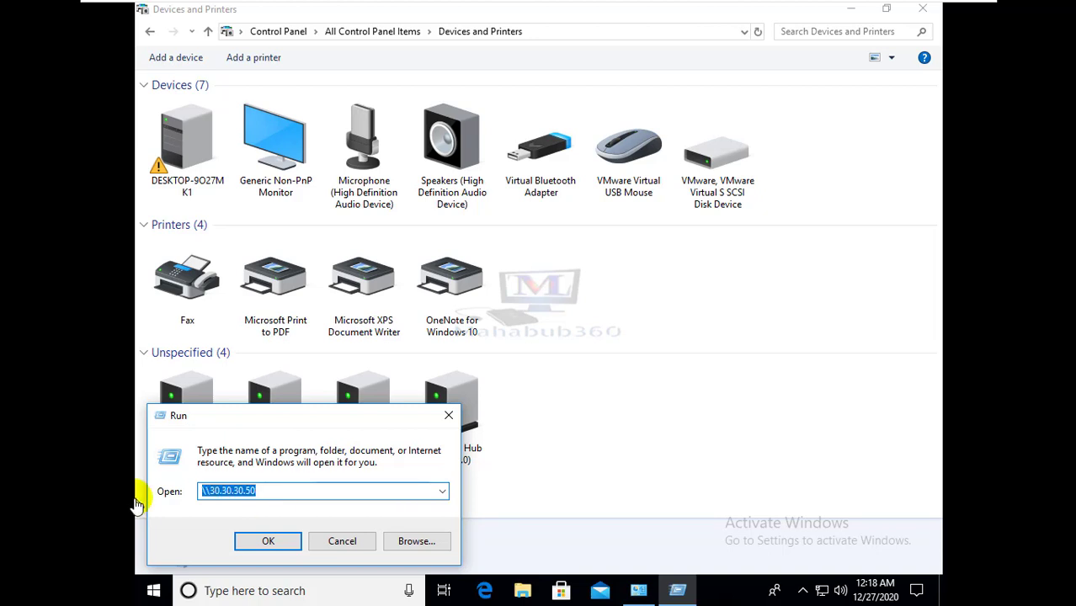
{"action": "left_click", "coordinate": [253, 491]}
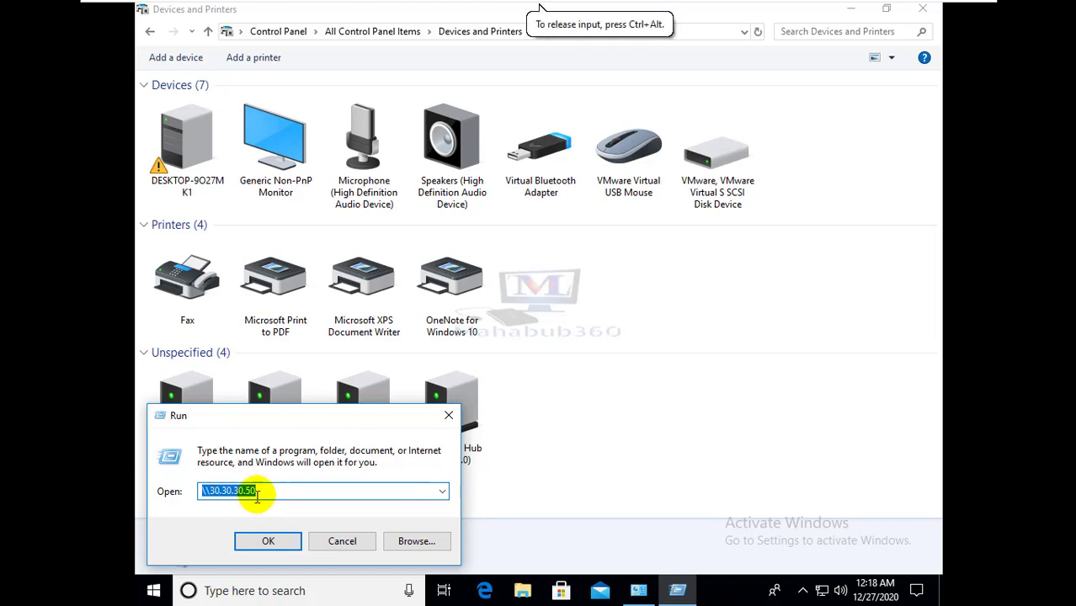
{"action": "double_click", "coordinate": [303, 493]}
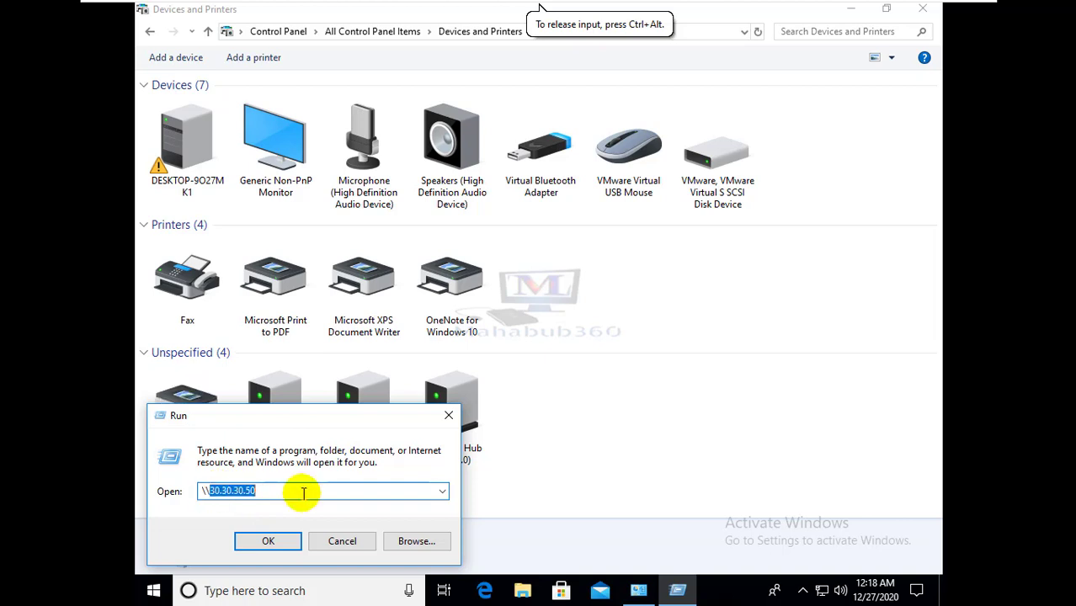
{"action": "type", "text": "30"}
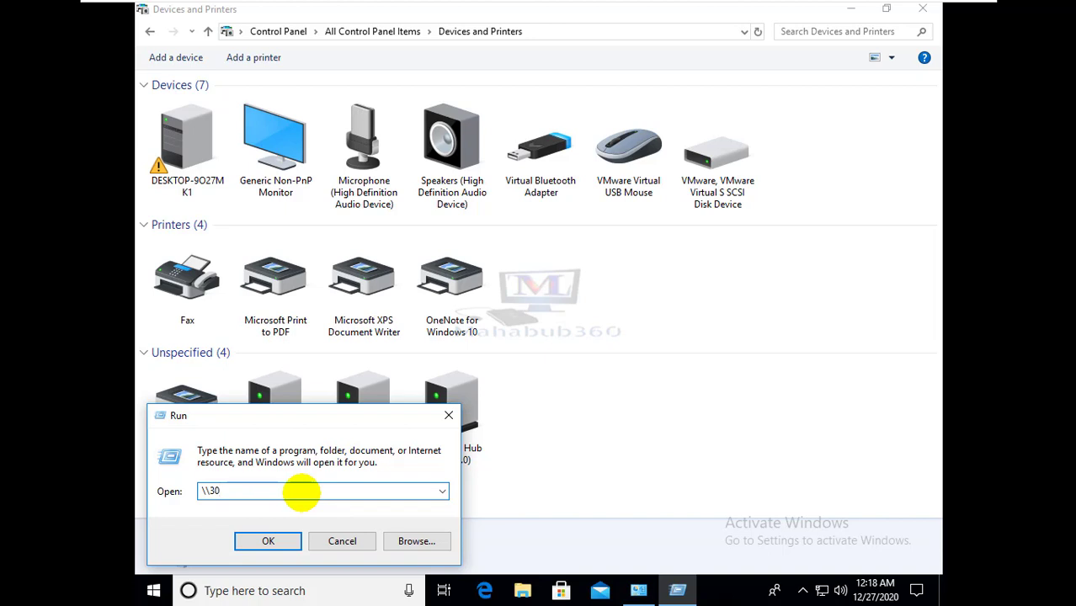
{"action": "type", "text": ".30.30."}
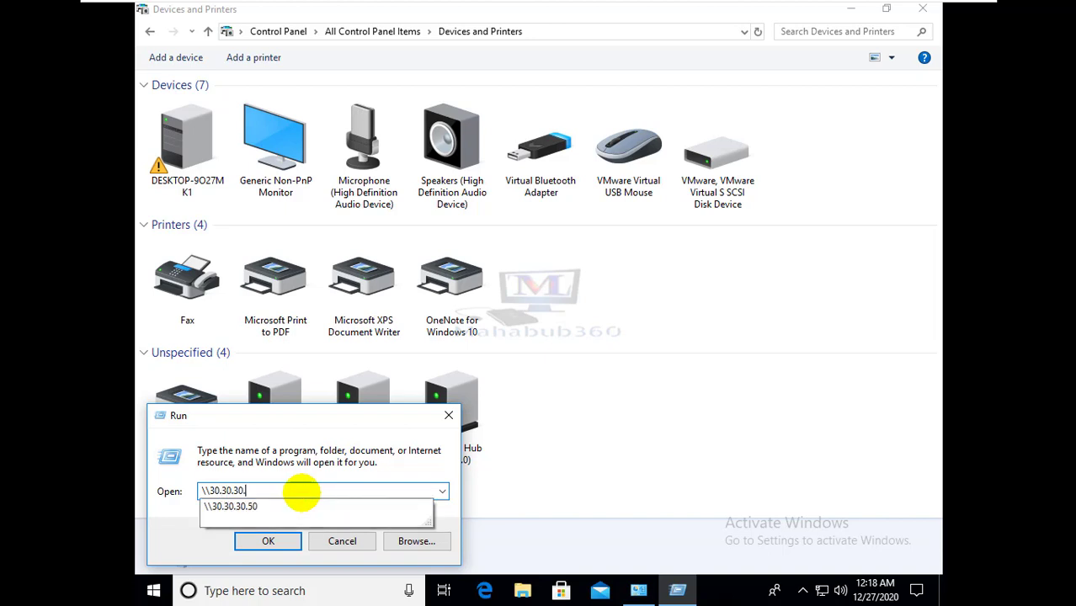
{"action": "type", "text": "50"}
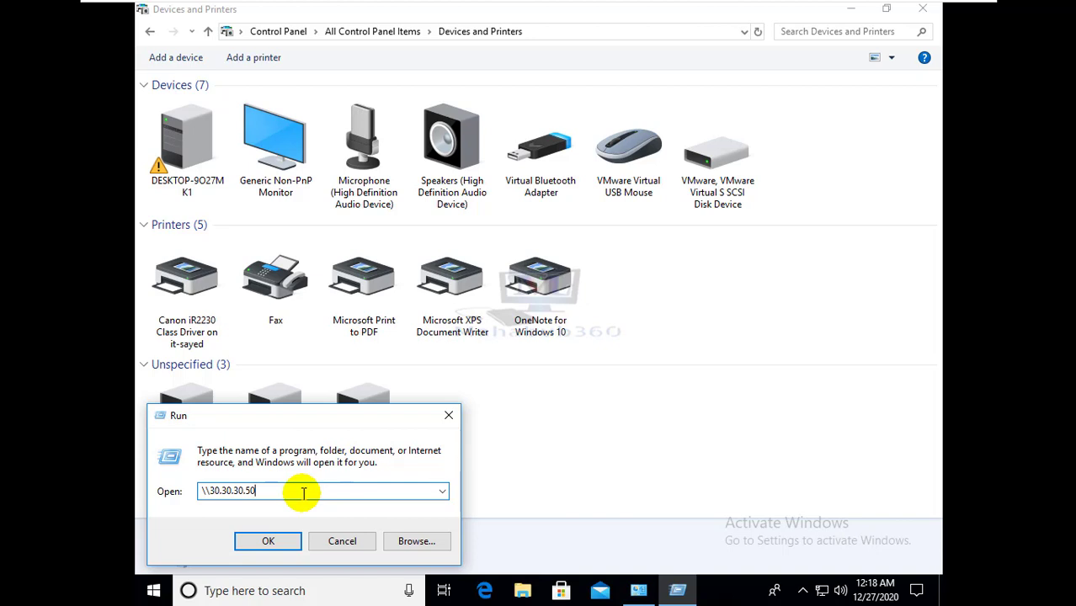
{"action": "left_click", "coordinate": [268, 541]}
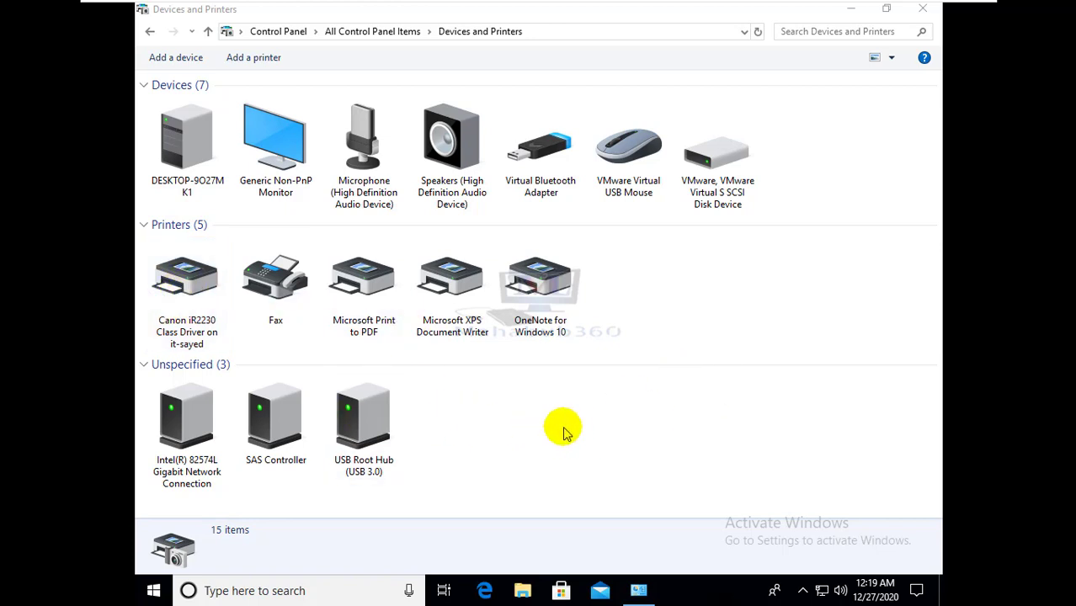
Close Devices and Printers, refresh the desktop and open the network path \\30.30.30.50 through Windows search.
{"action": "left_click", "coordinate": [920, 10]}
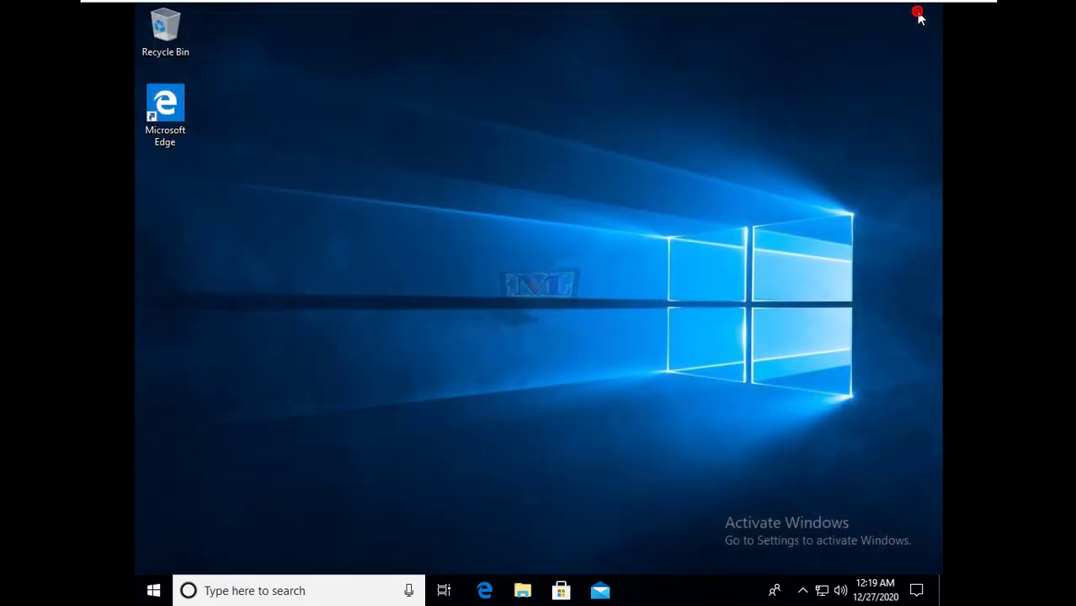
{"action": "right_click", "coordinate": [481, 271]}
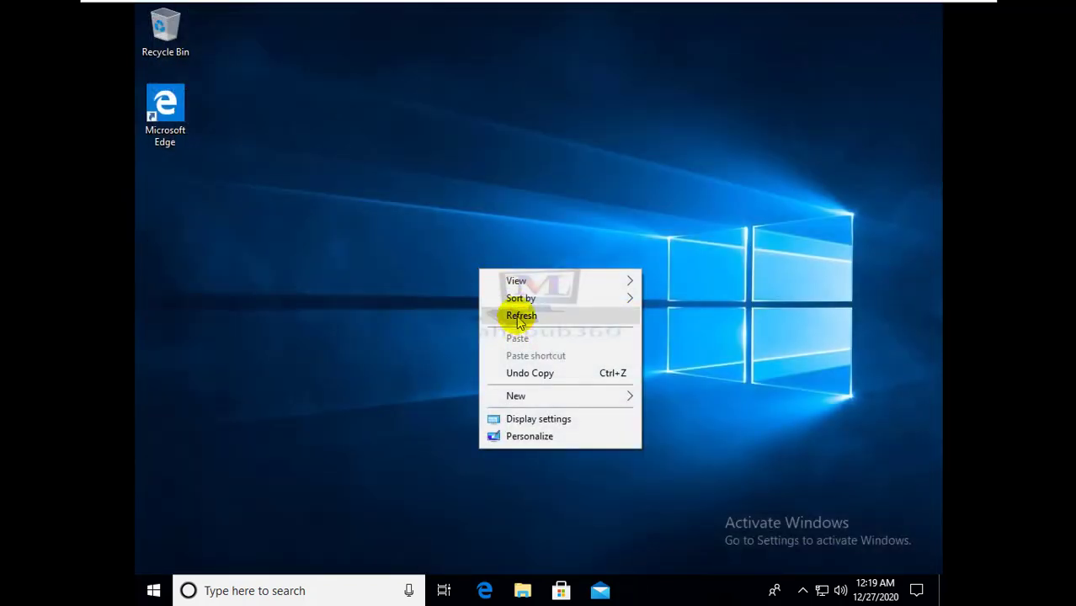
{"action": "left_click", "coordinate": [517, 317]}
{"action": "left_click", "coordinate": [211, 588]}
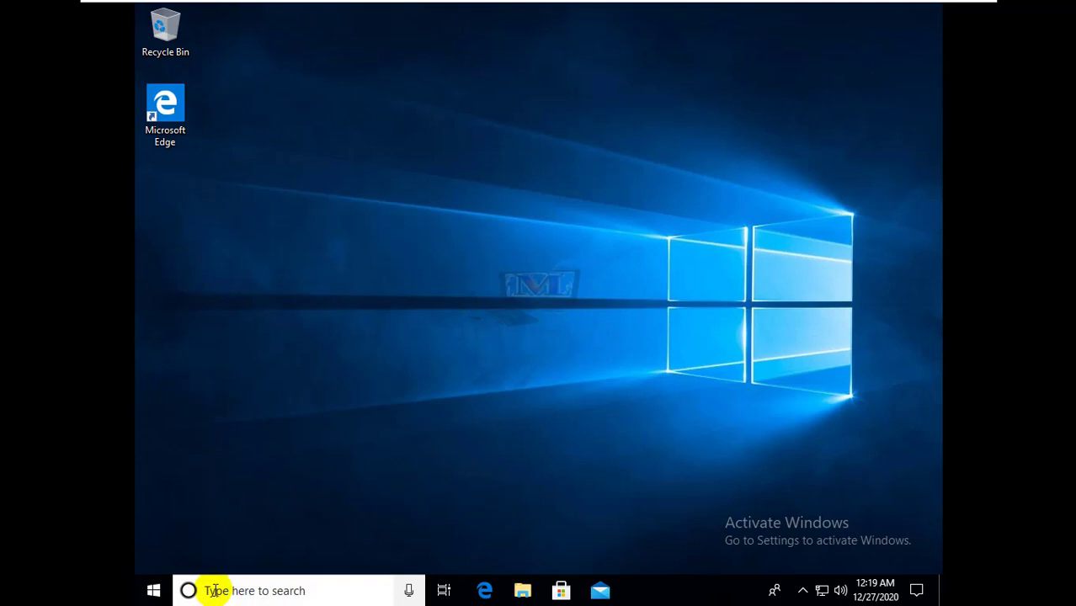
{"action": "type", "text": "\\"}
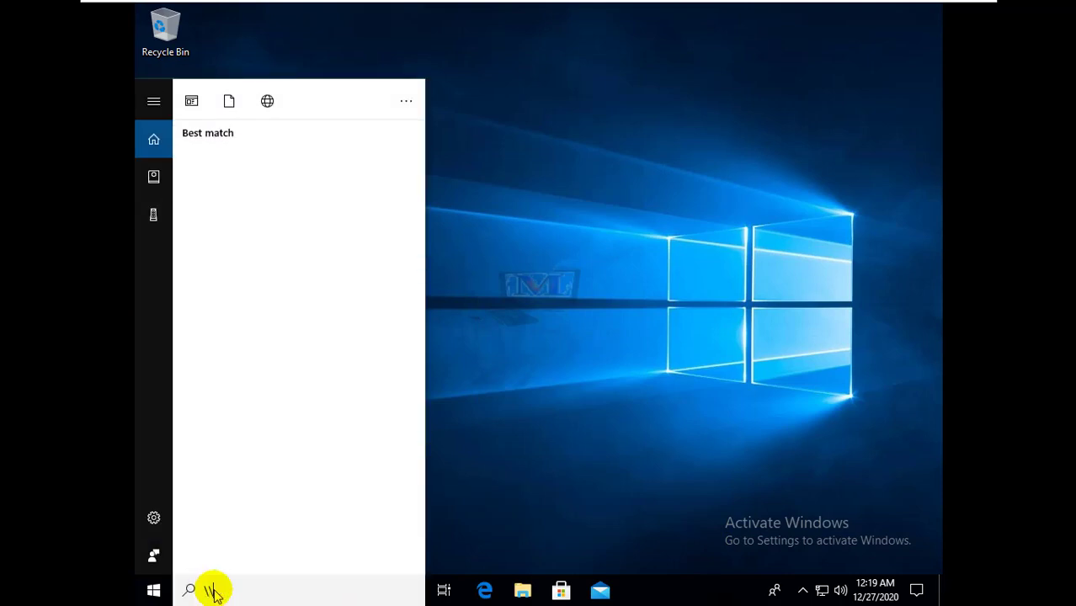
{"action": "type", "text": "\\30.30.30.50"}
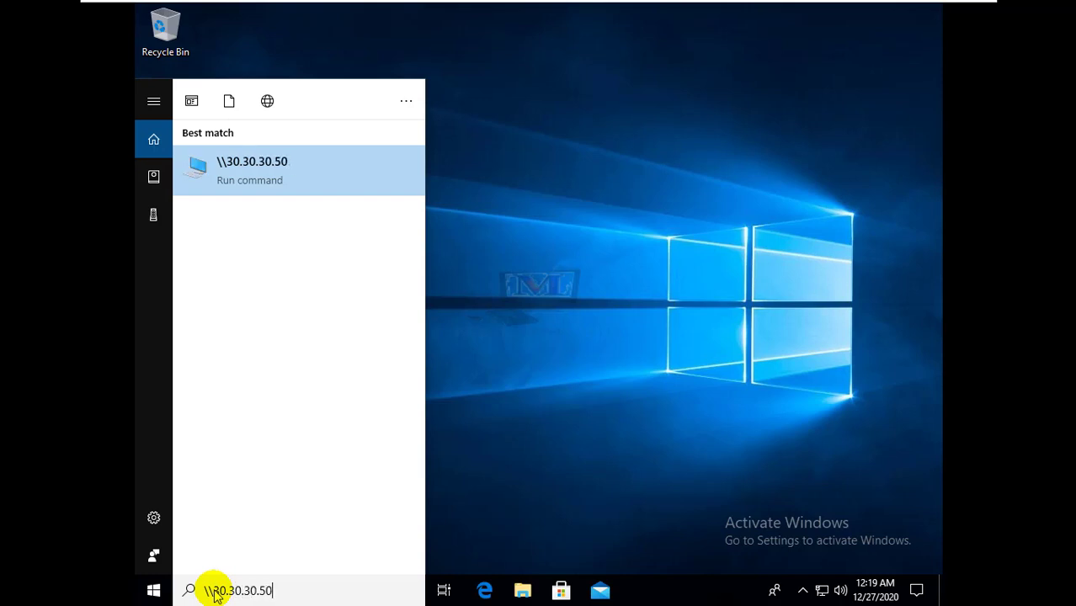
{"action": "key", "text": "Return"}
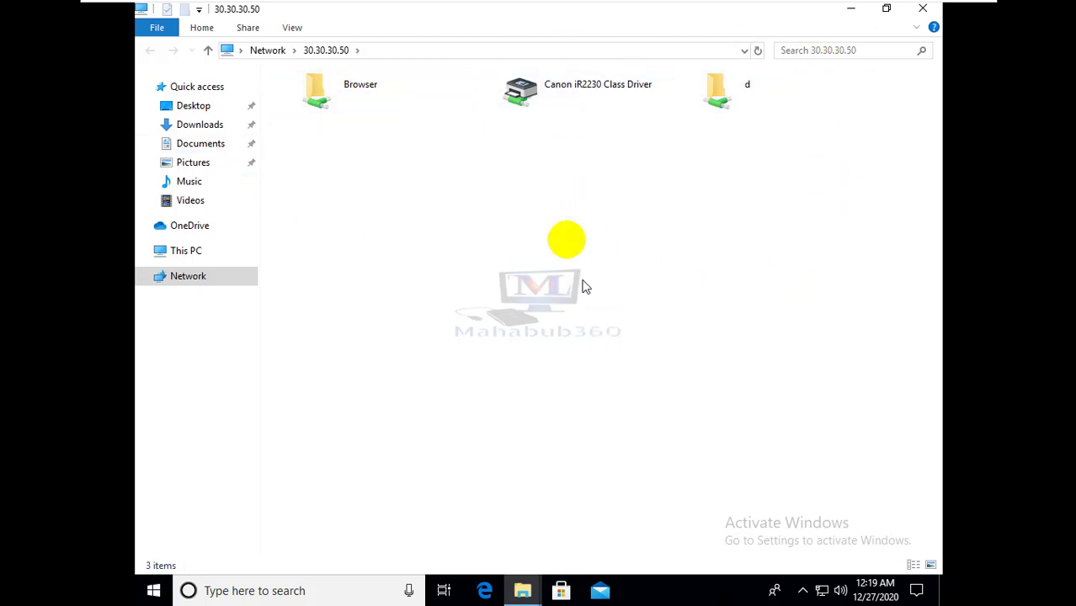
Connect to the shared Canon iR2230 Class Driver printer on 30.30.30.50 and close the network window.
{"action": "left_click", "coordinate": [534, 95]}
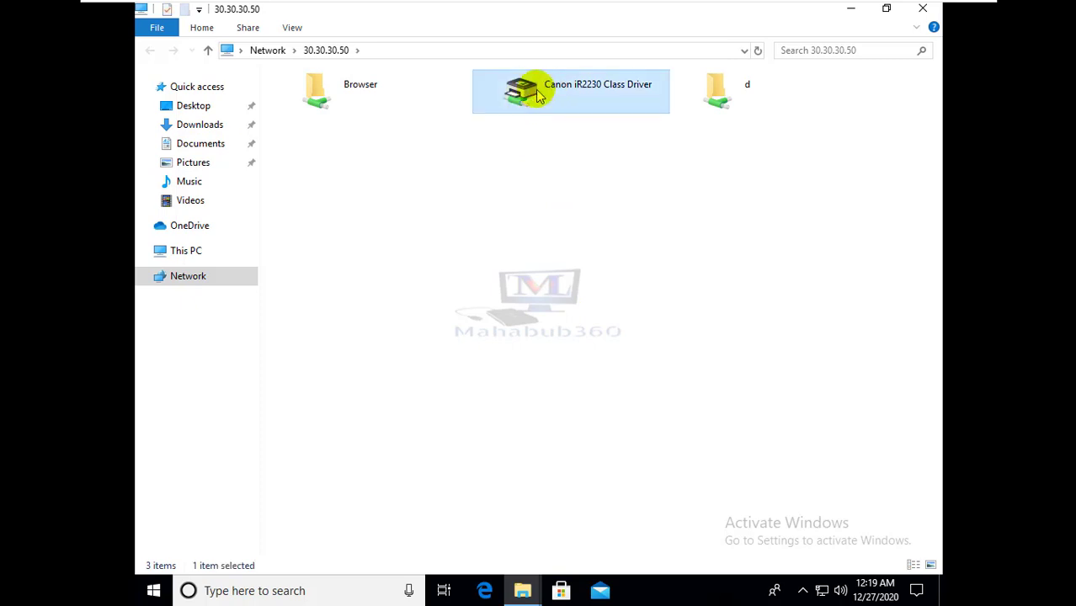
{"action": "right_click", "coordinate": [542, 92]}
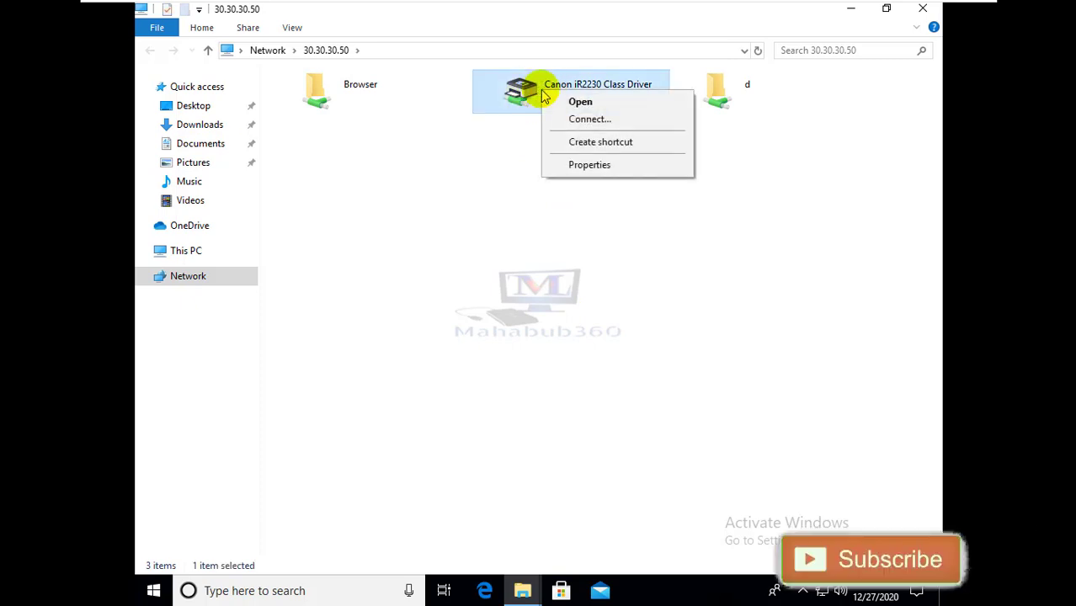
{"action": "left_click", "coordinate": [591, 119]}
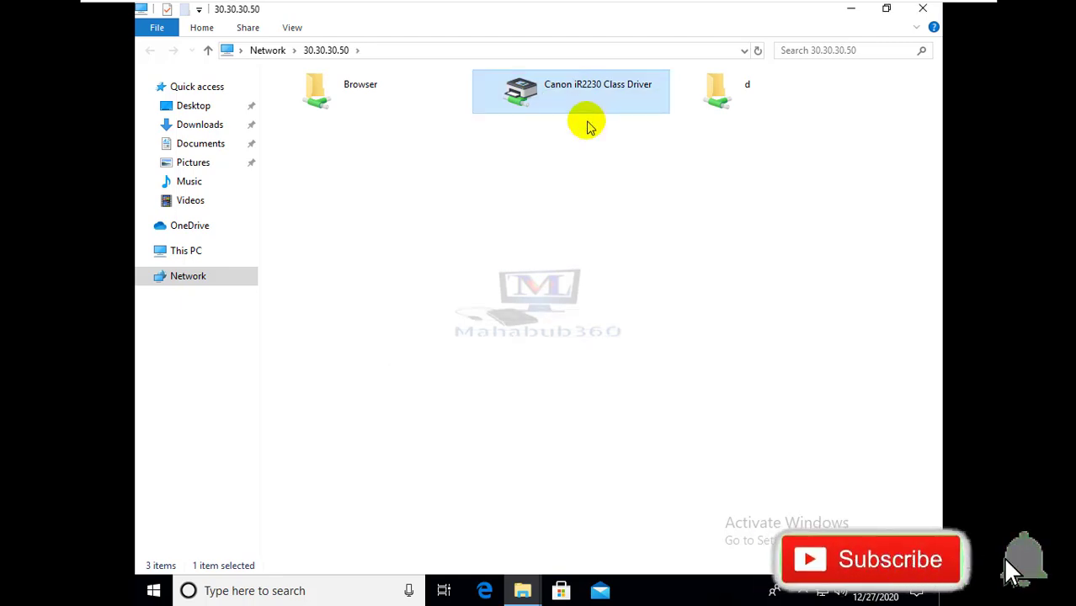
{"action": "left_click", "coordinate": [926, 12]}
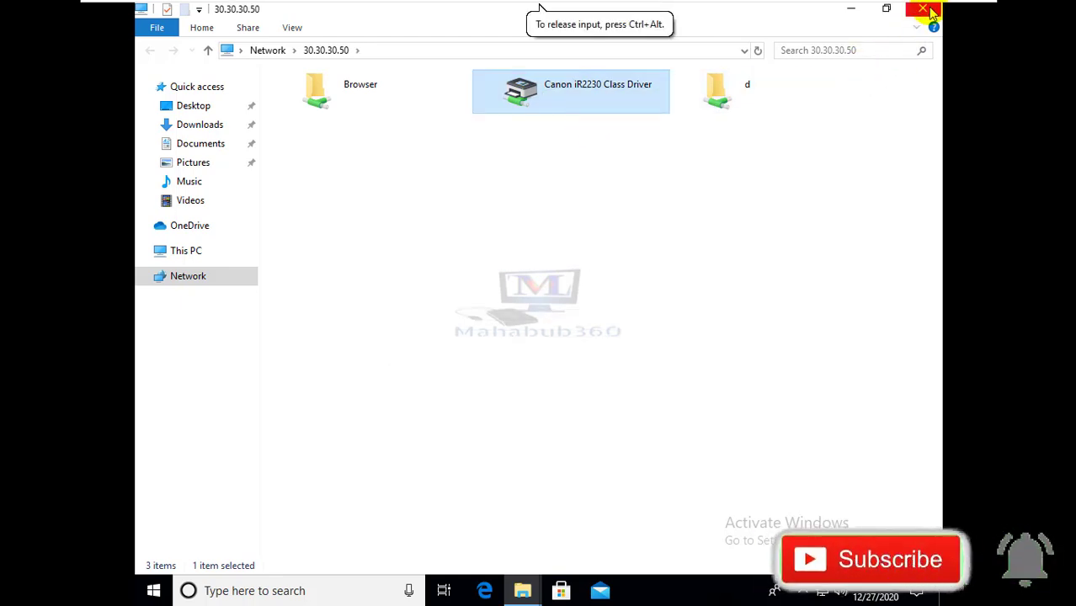
{"action": "left_click", "coordinate": [926, 11]}
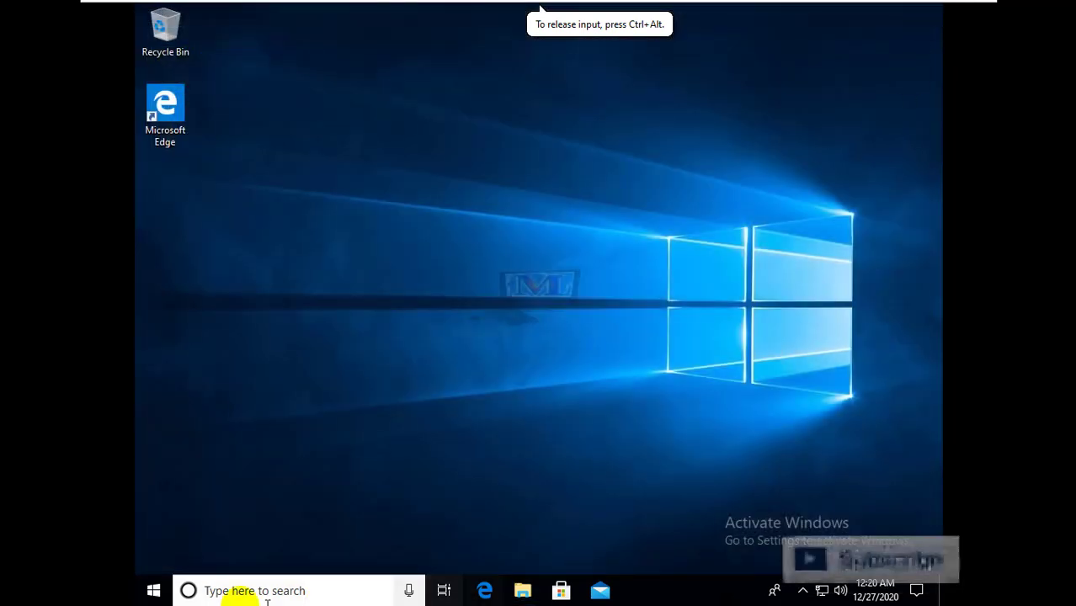
Open Devices and Printers from Control Panel and check the Canon iR2230 entries added by IP address and by computer name.
{"action": "left_click", "coordinate": [235, 589]}
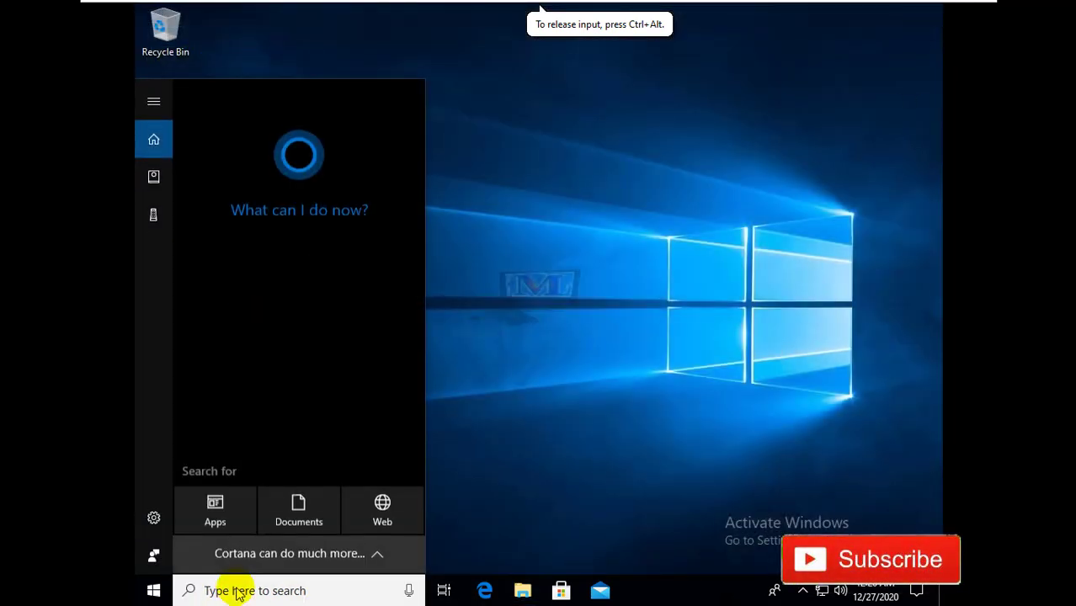
{"action": "type", "text": "con"}
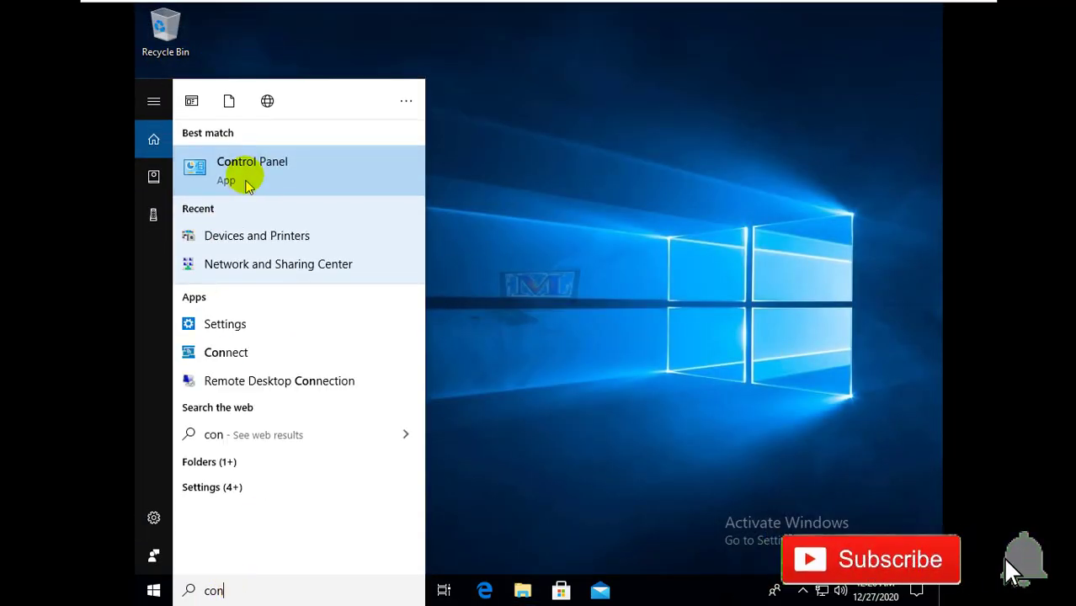
{"action": "left_click", "coordinate": [248, 179]}
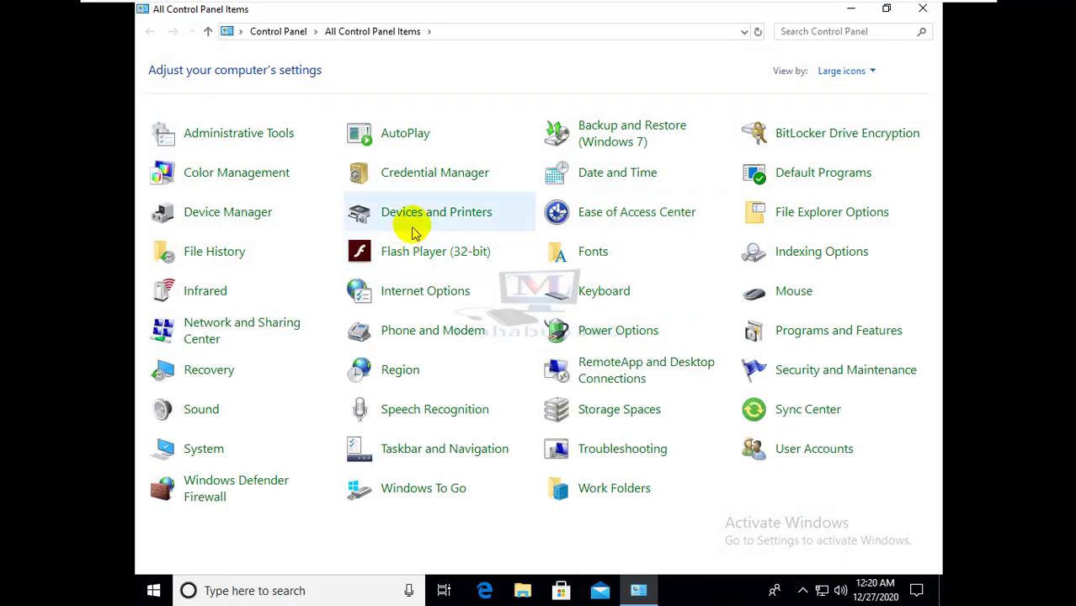
{"action": "left_click", "coordinate": [426, 215]}
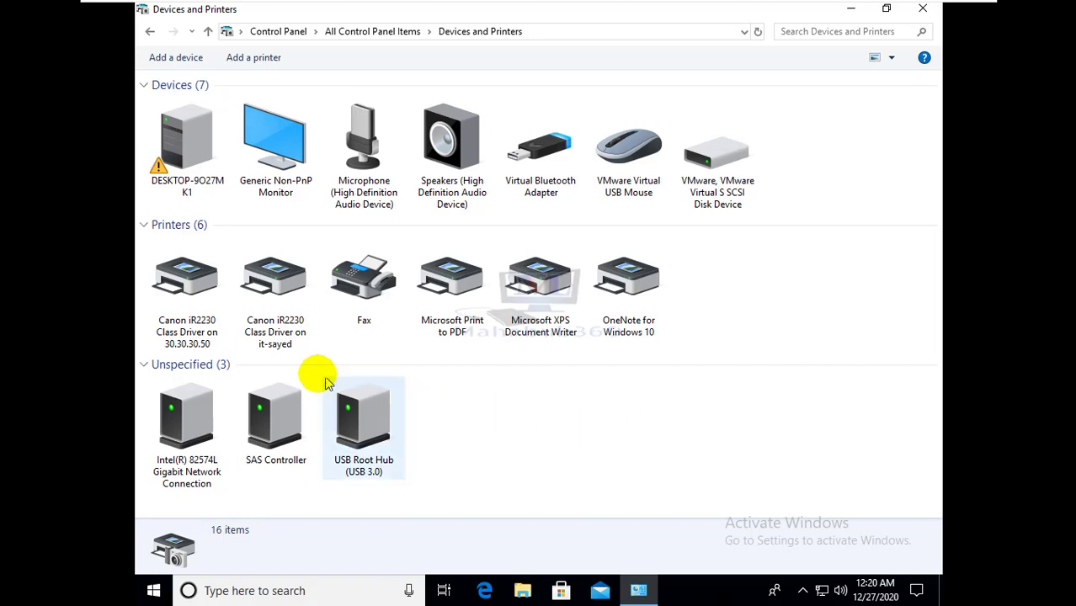
{"action": "left_click", "coordinate": [168, 341]}
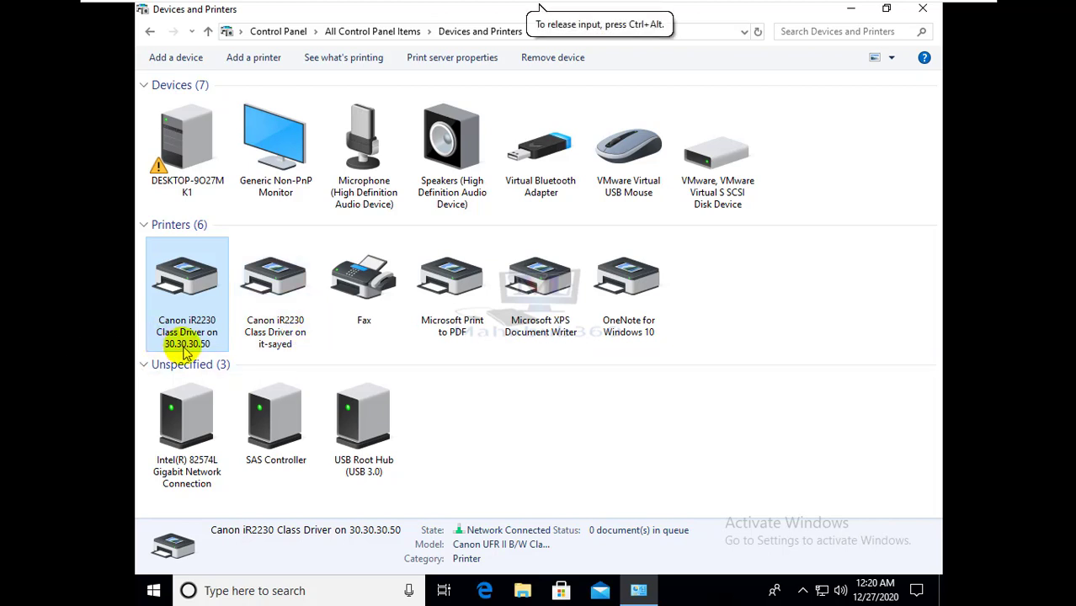
{"action": "left_click", "coordinate": [285, 353]}
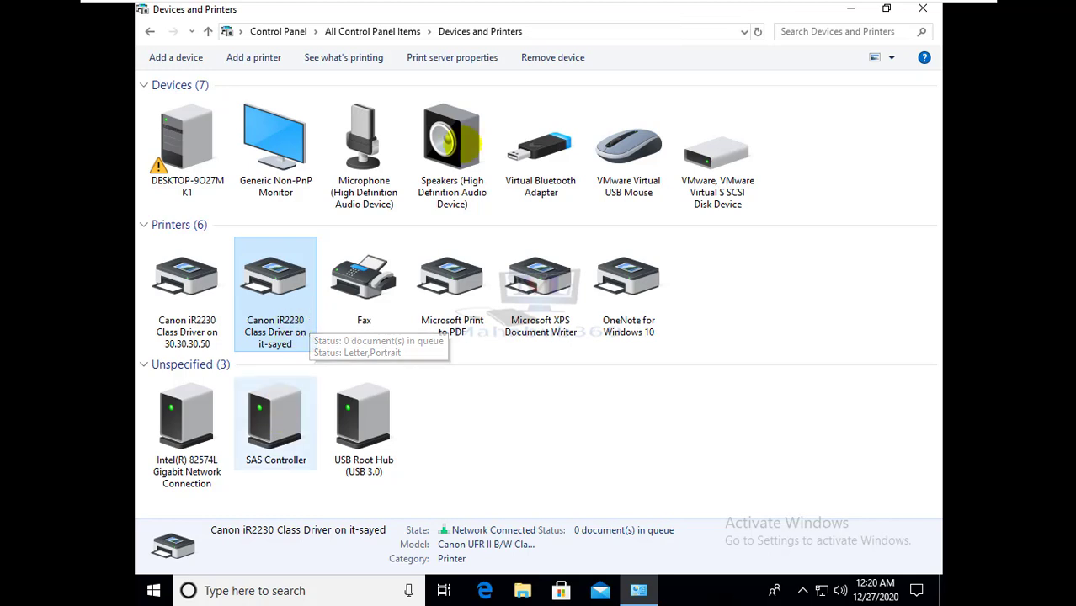
Switch to the virtual machine that shares the Canon iR2230 and open its Network & Internet settings.
{"action": "mouse_move", "coordinate": [691, 4]}
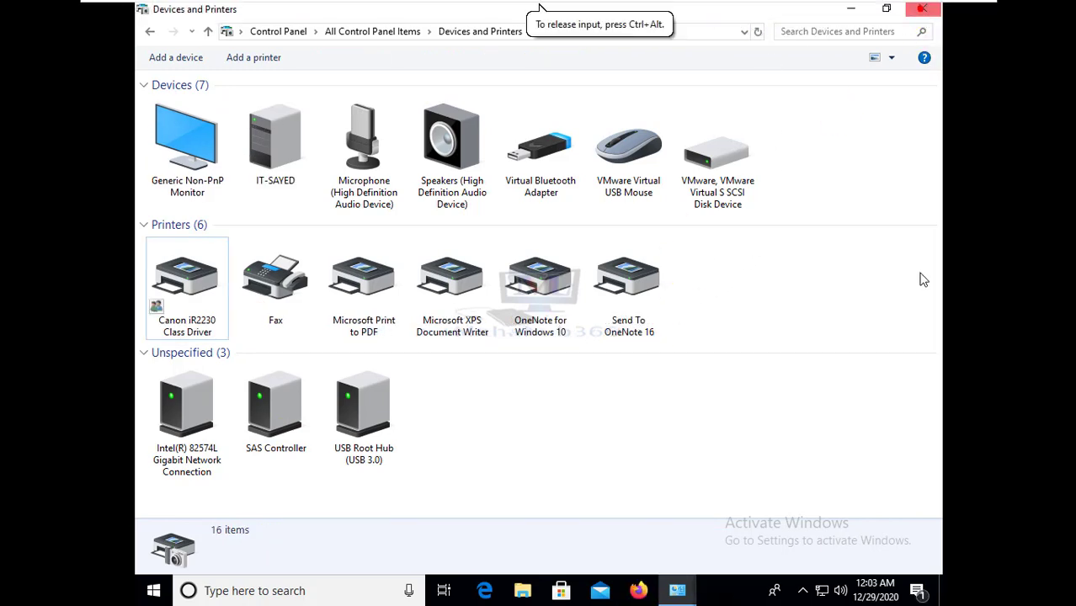
{"action": "right_click", "coordinate": [822, 591]}
{"action": "left_click", "coordinate": [811, 571]}
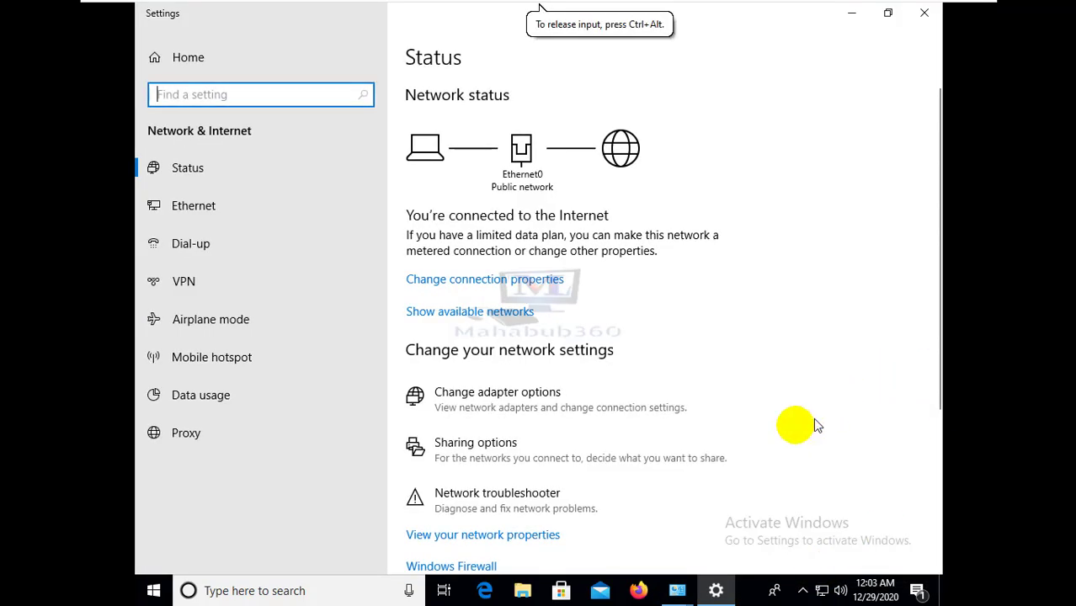
Examine the Windows Firewall's network protection page, open its advanced settings and close both firewall windows.
{"action": "scroll", "coordinate": [455, 446], "scroll_direction": "down", "scroll_amount": 1}
{"action": "scroll", "coordinate": [450, 500], "scroll_direction": "down", "scroll_amount": 2}
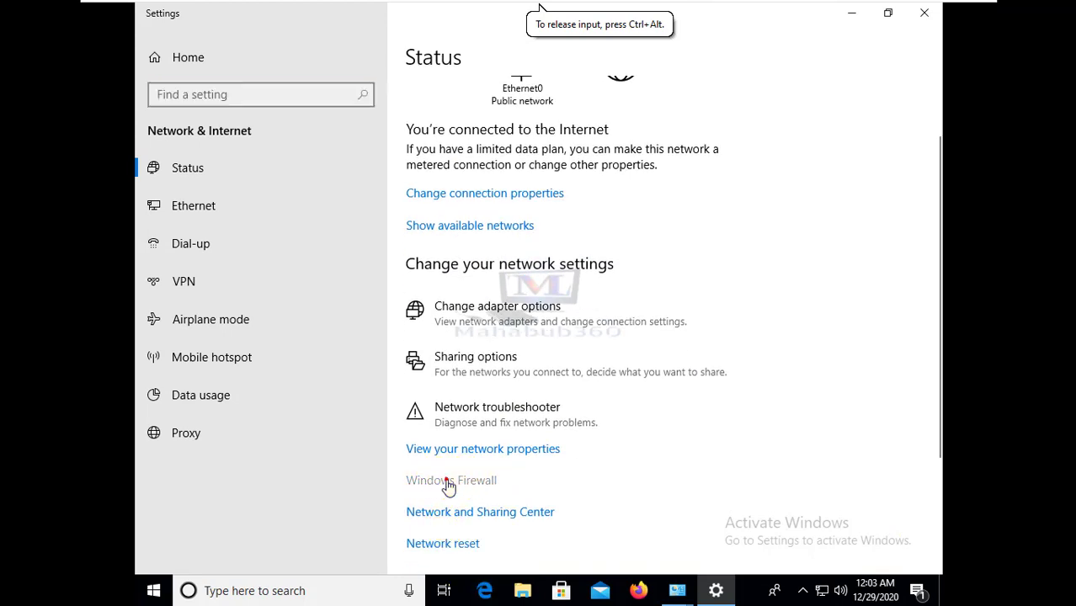
{"action": "left_click", "coordinate": [447, 482]}
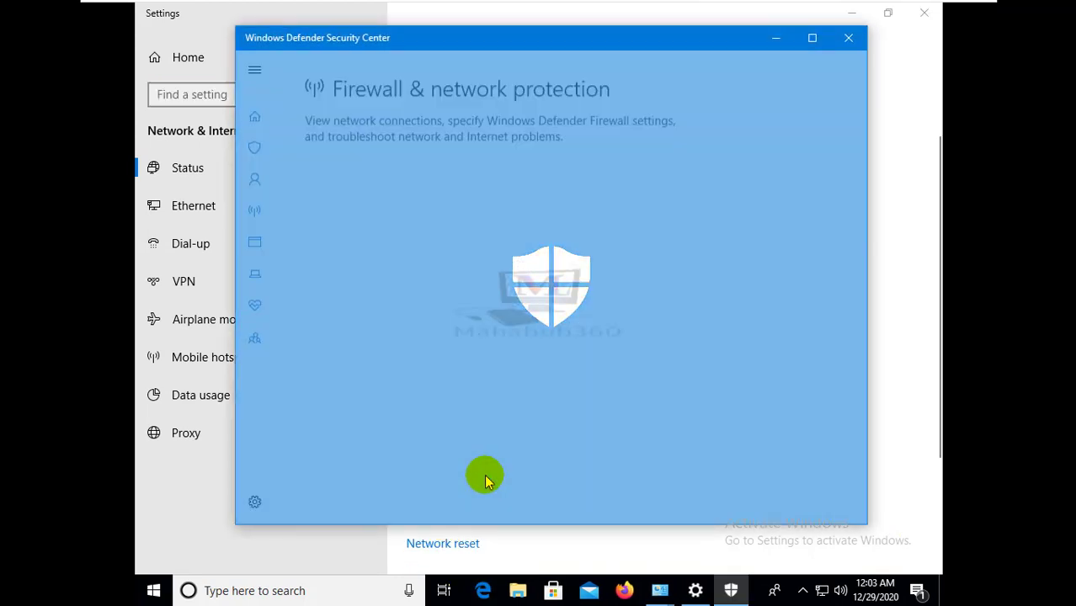
{"action": "scroll", "coordinate": [442, 503], "scroll_direction": "down", "scroll_amount": 2}
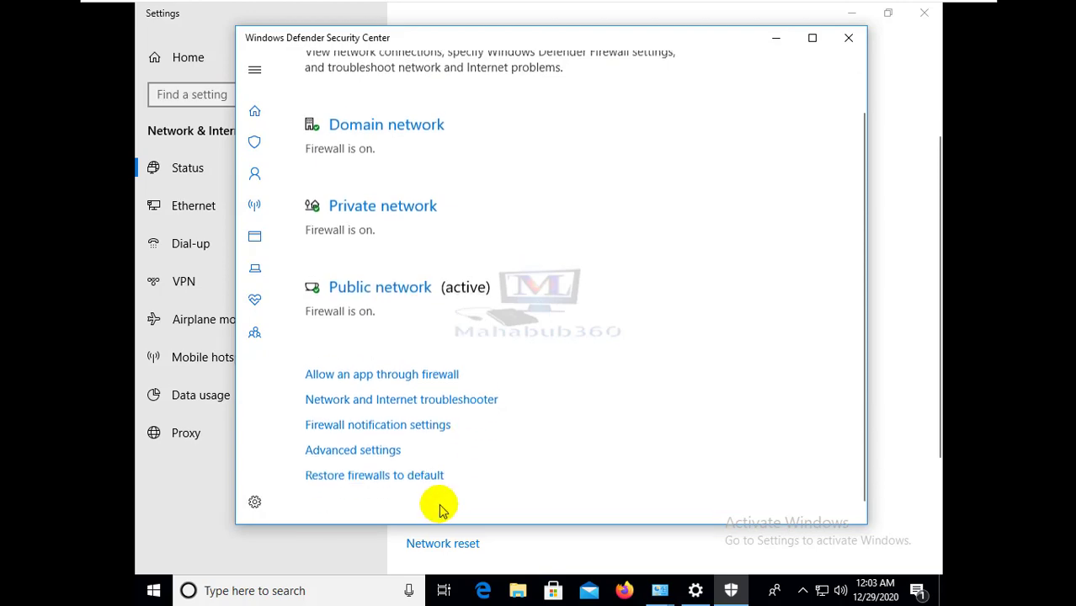
{"action": "left_click", "coordinate": [394, 442]}
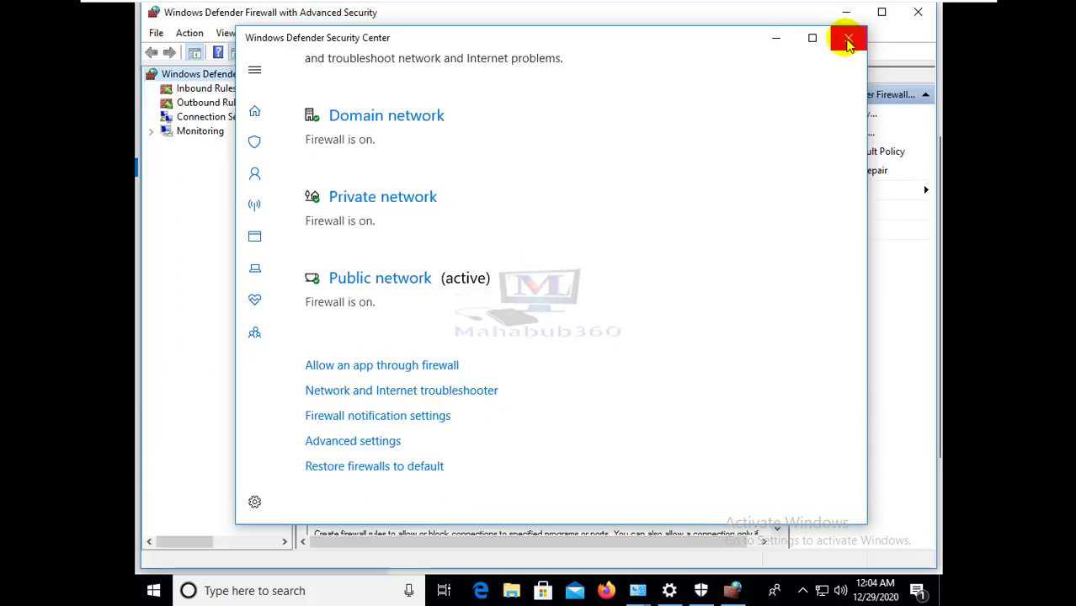
{"action": "left_click", "coordinate": [847, 37]}
{"action": "left_click", "coordinate": [926, 15]}
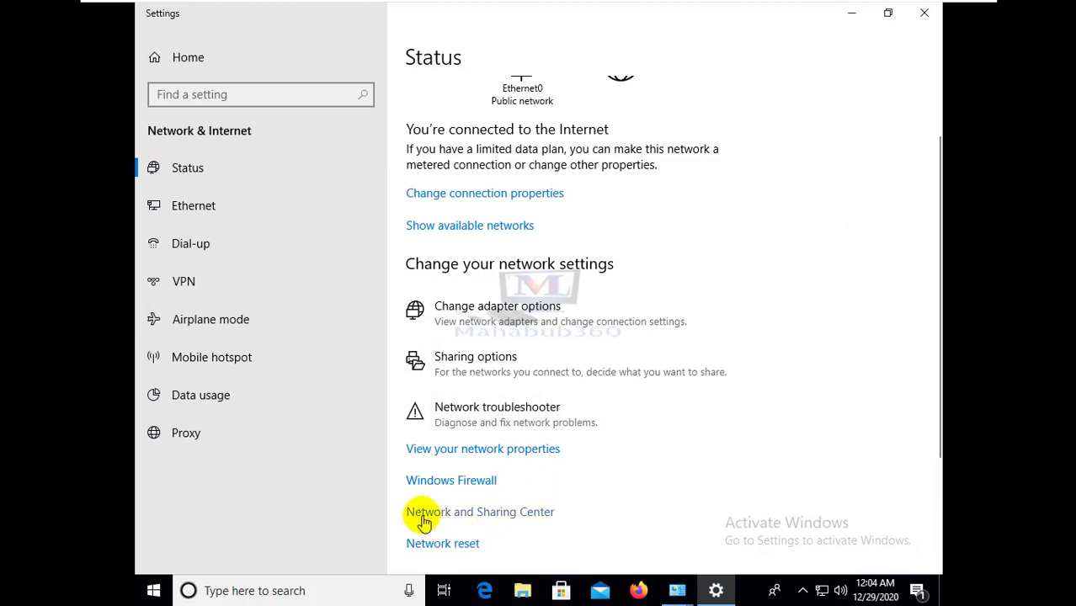
Review the advanced sharing settings for all networks, select turning off password protected sharing, and cancel without saving.
{"action": "left_click", "coordinate": [506, 516]}
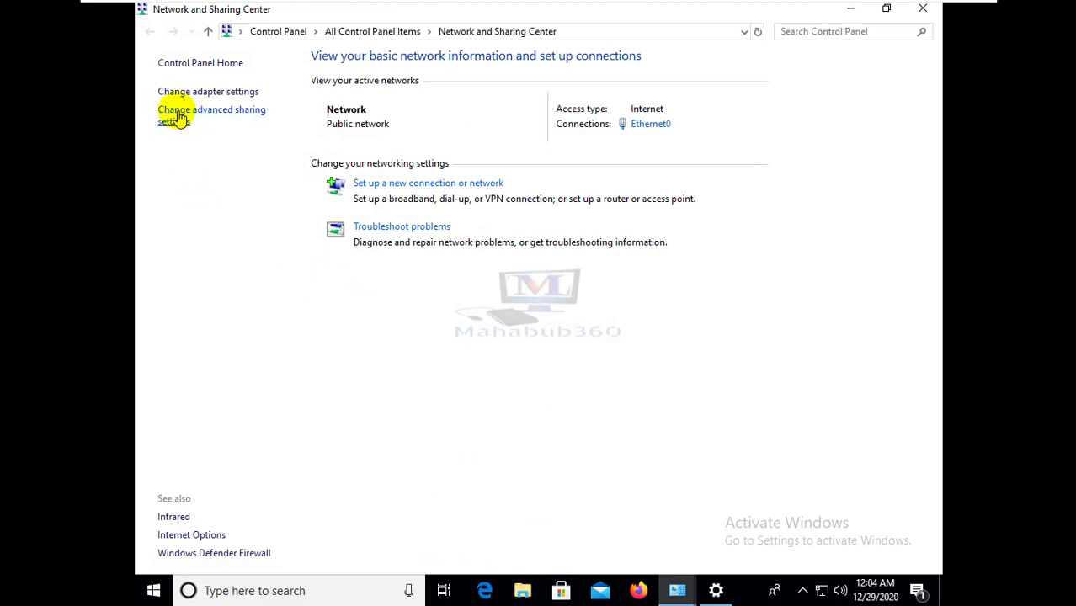
{"action": "left_click", "coordinate": [186, 109]}
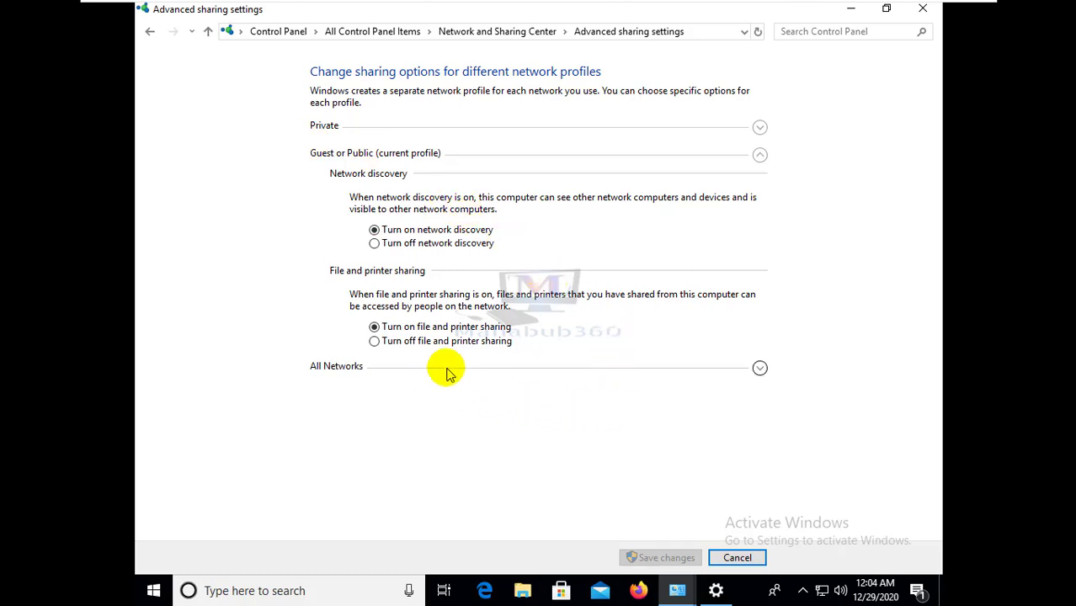
{"action": "left_click", "coordinate": [759, 368]}
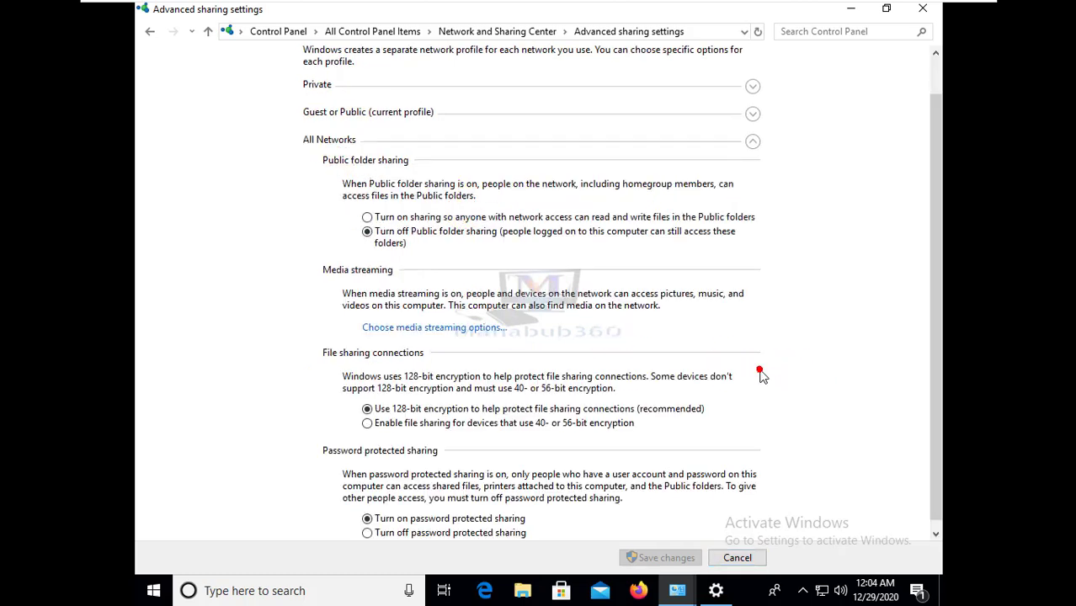
{"action": "scroll", "coordinate": [543, 411], "scroll_direction": "down", "scroll_amount": 1}
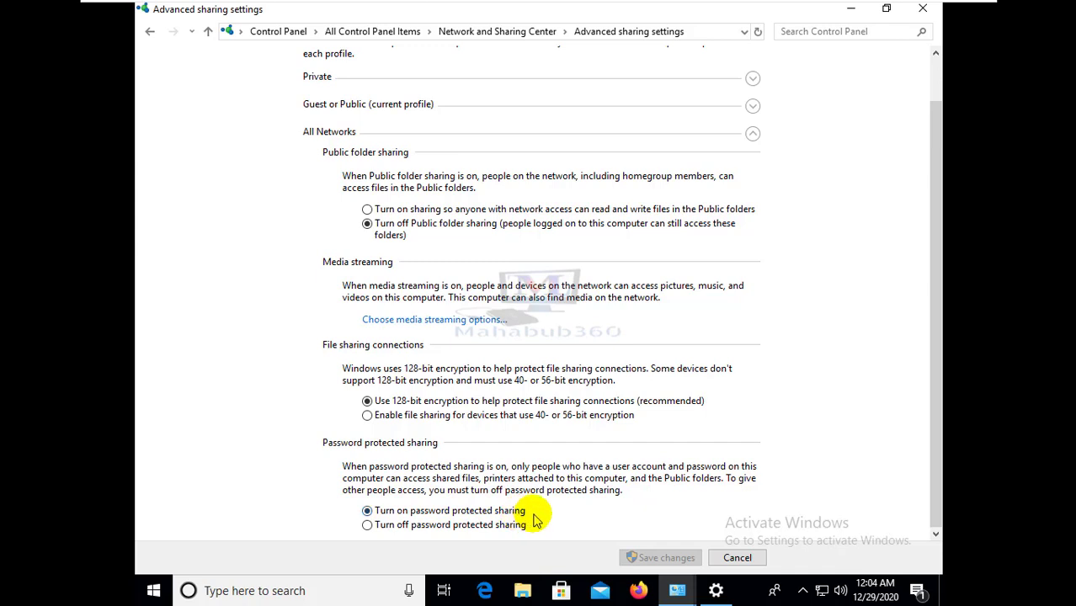
{"action": "left_click", "coordinate": [367, 526]}
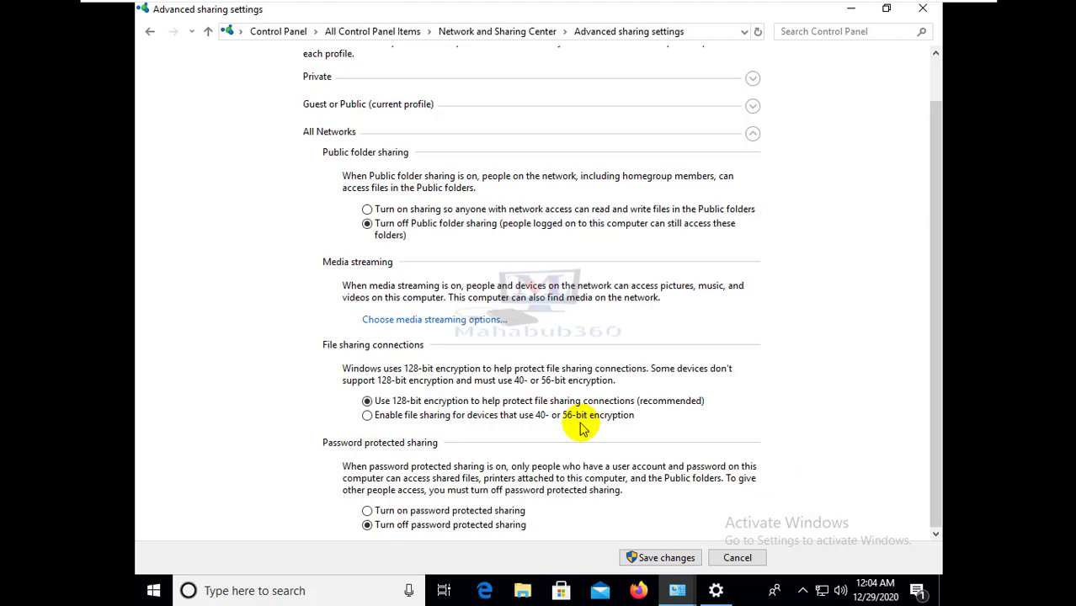
{"action": "left_click", "coordinate": [736, 557]}
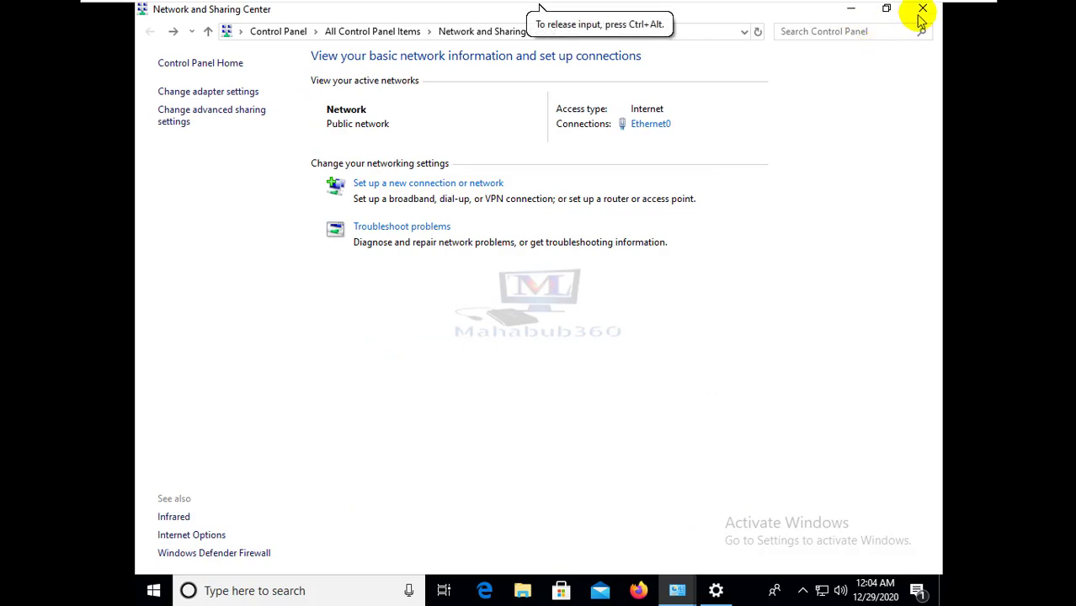
Close the Network and Sharing Center, Settings, Devices and Printers, and Canon iR2230 print queue windows.
{"action": "left_click", "coordinate": [924, 12]}
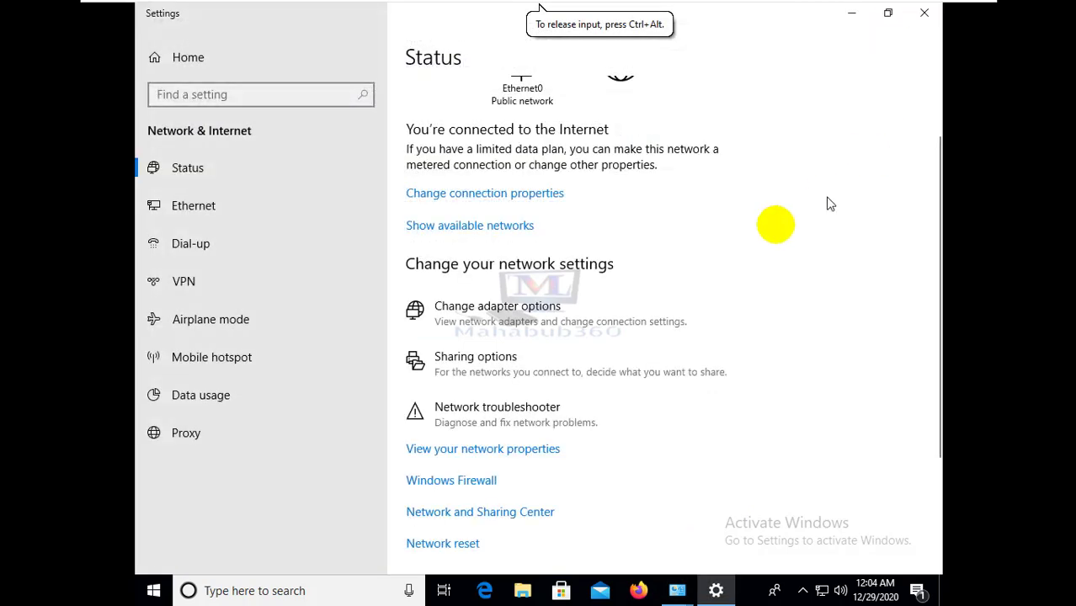
{"action": "left_click", "coordinate": [924, 19]}
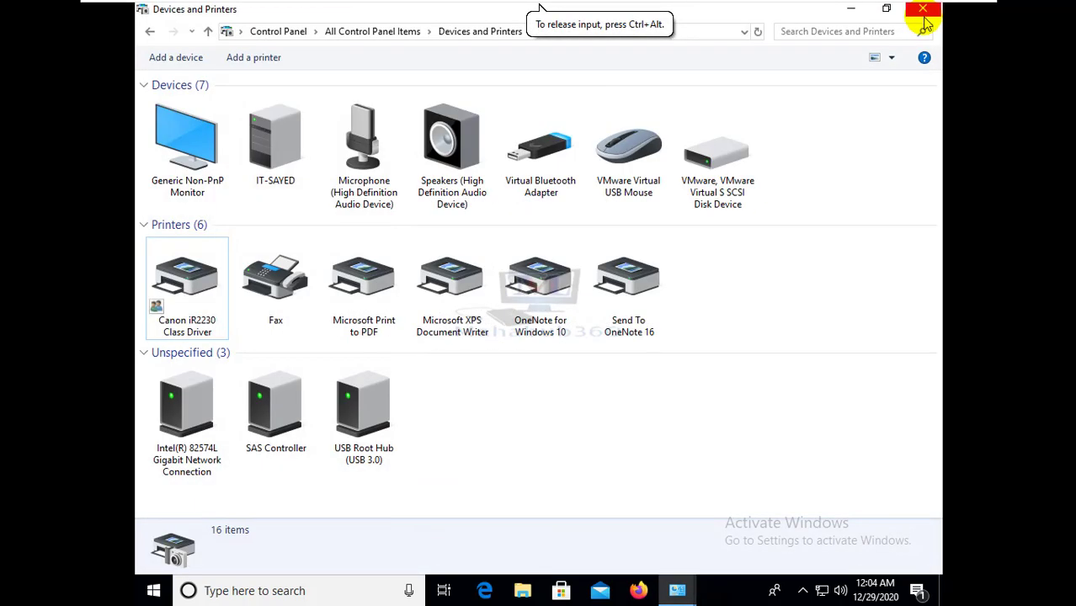
{"action": "left_click", "coordinate": [924, 12]}
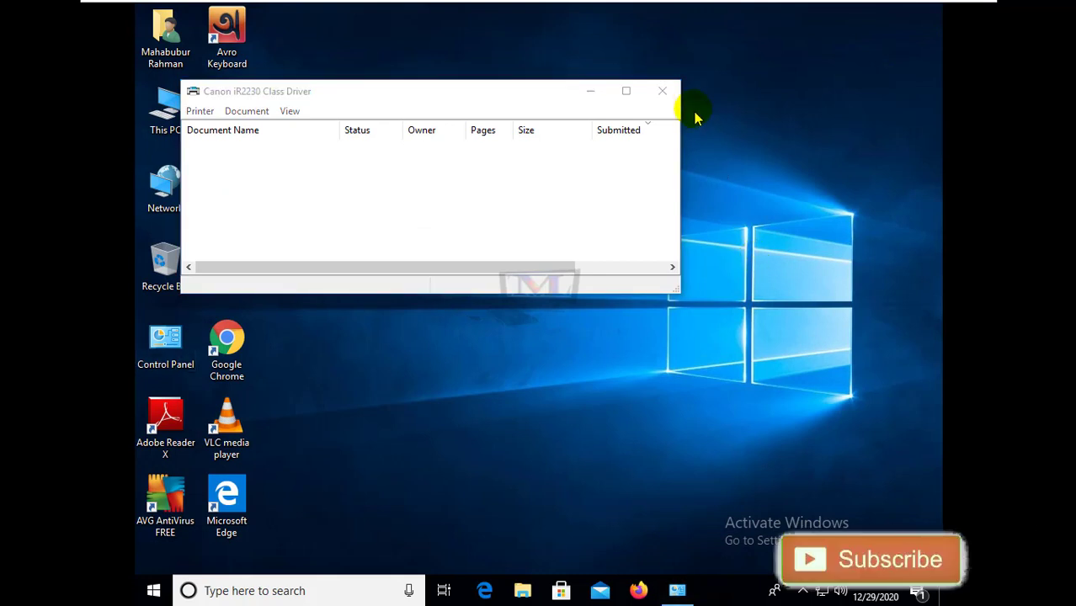
{"action": "left_click", "coordinate": [663, 91]}
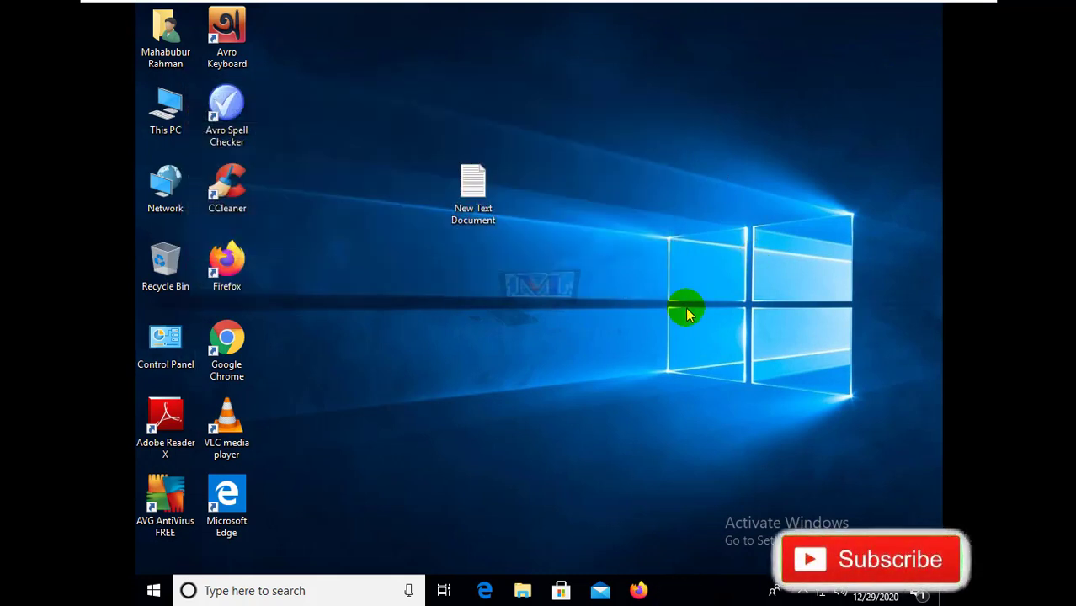